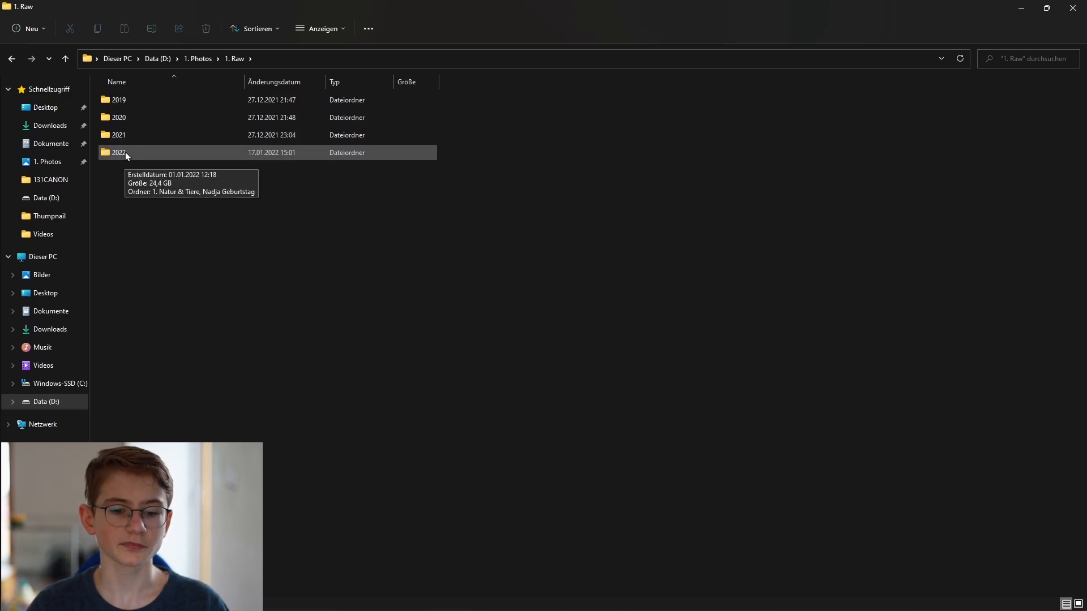
Open the 2021 folder inside 1. Raw, then its '1. Natur & Tiere' subfolder.
{"action": "left_click", "coordinate": [124, 141]}
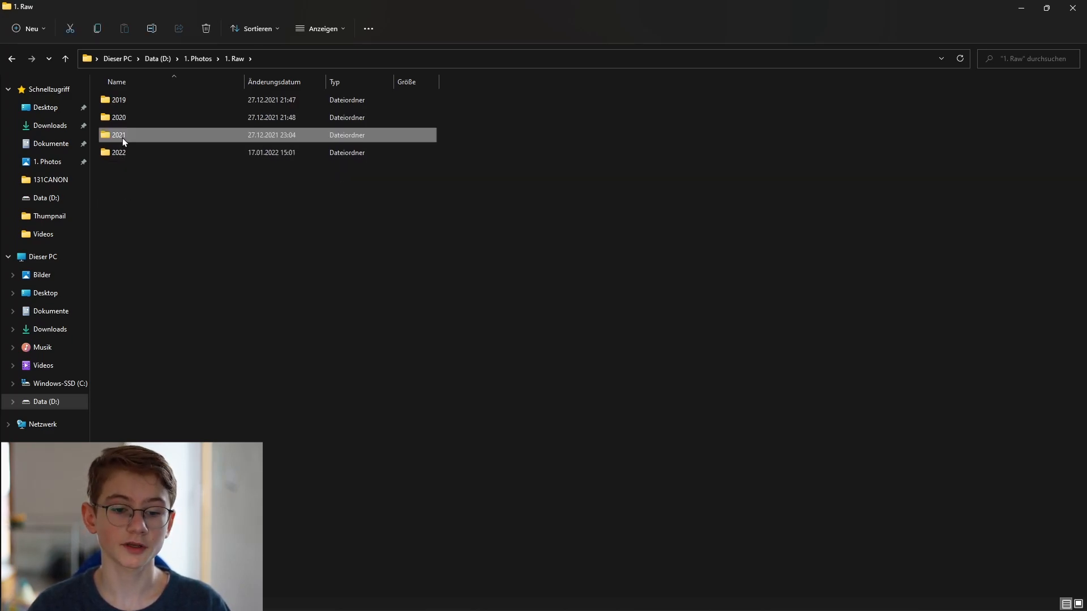
{"action": "double_click", "coordinate": [122, 137]}
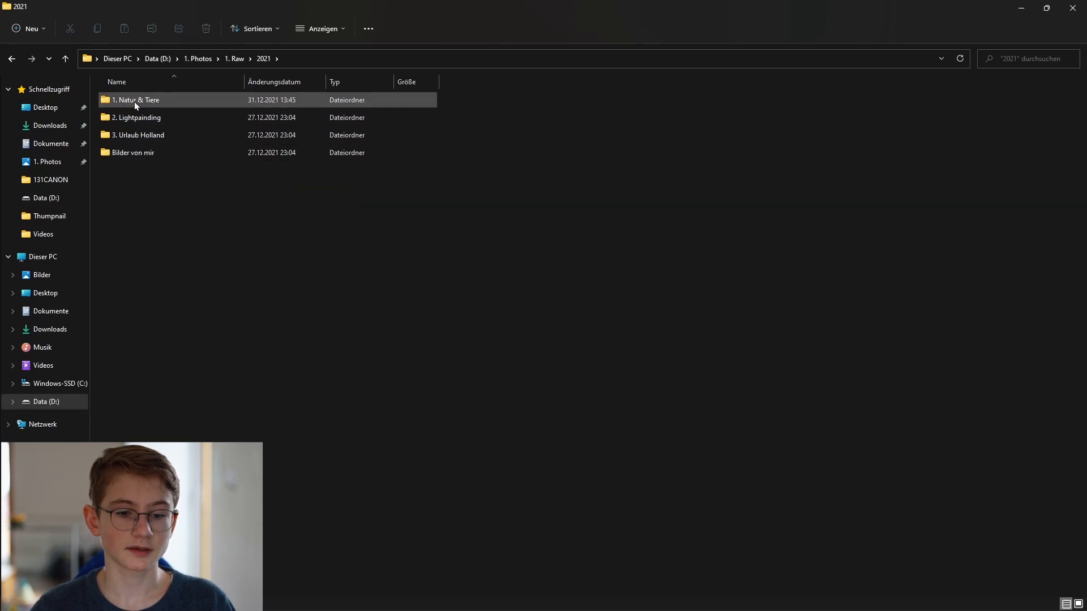
{"action": "mouse_move", "coordinate": [154, 103]}
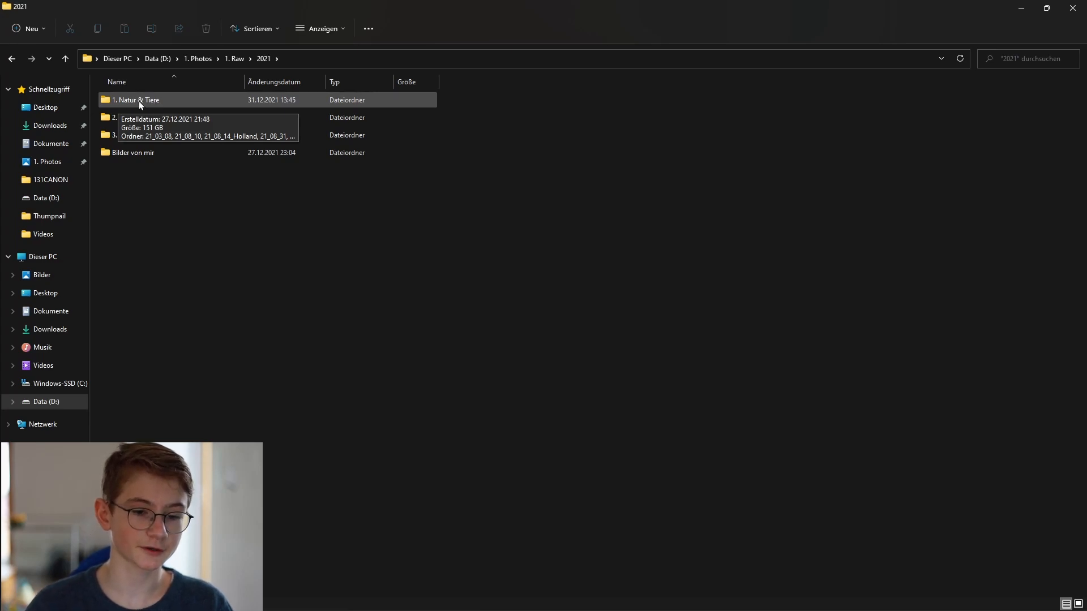
{"action": "double_click", "coordinate": [138, 101]}
Scroll through the list of dated photo folders in '1. Natur & Tiere'.
{"action": "scroll", "coordinate": [196, 137], "scroll_direction": "down", "scroll_amount": 2}
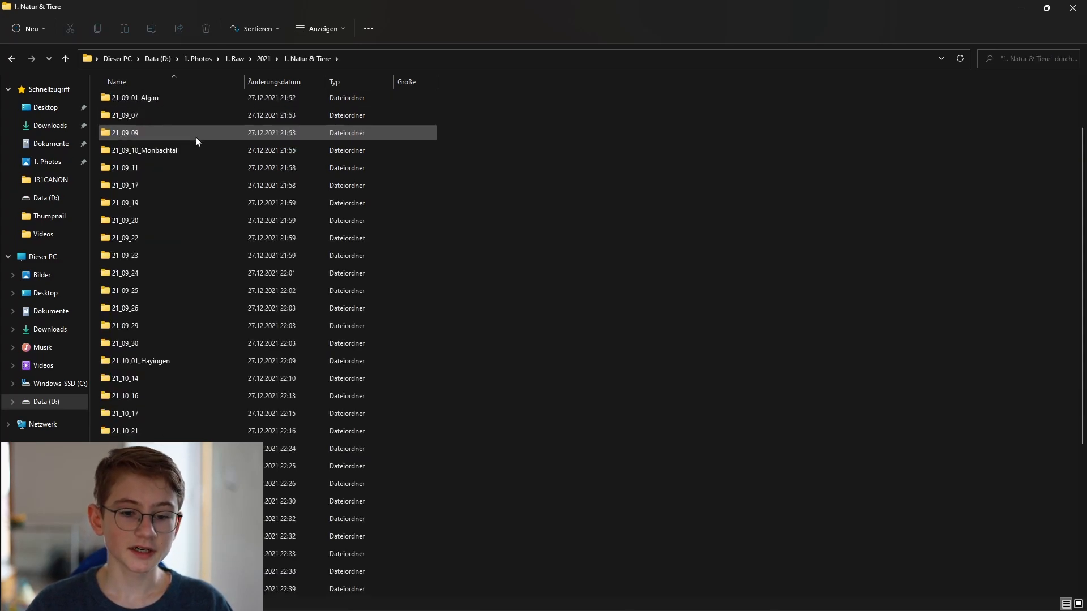
{"action": "scroll", "coordinate": [196, 137], "scroll_direction": "down", "scroll_amount": 4}
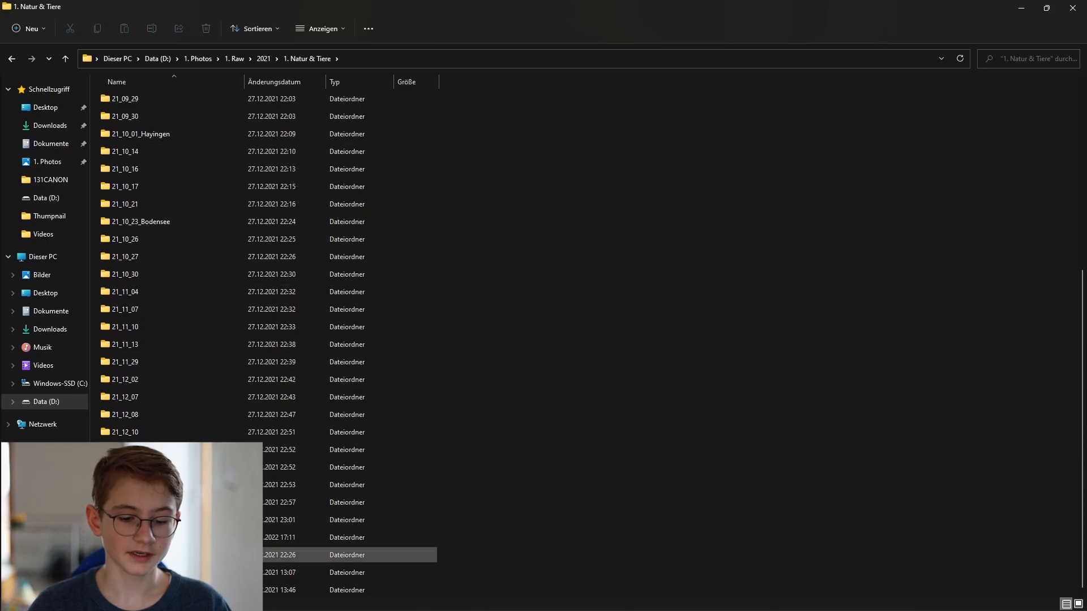
{"action": "scroll", "coordinate": [172, 205], "scroll_direction": "up", "scroll_amount": 6}
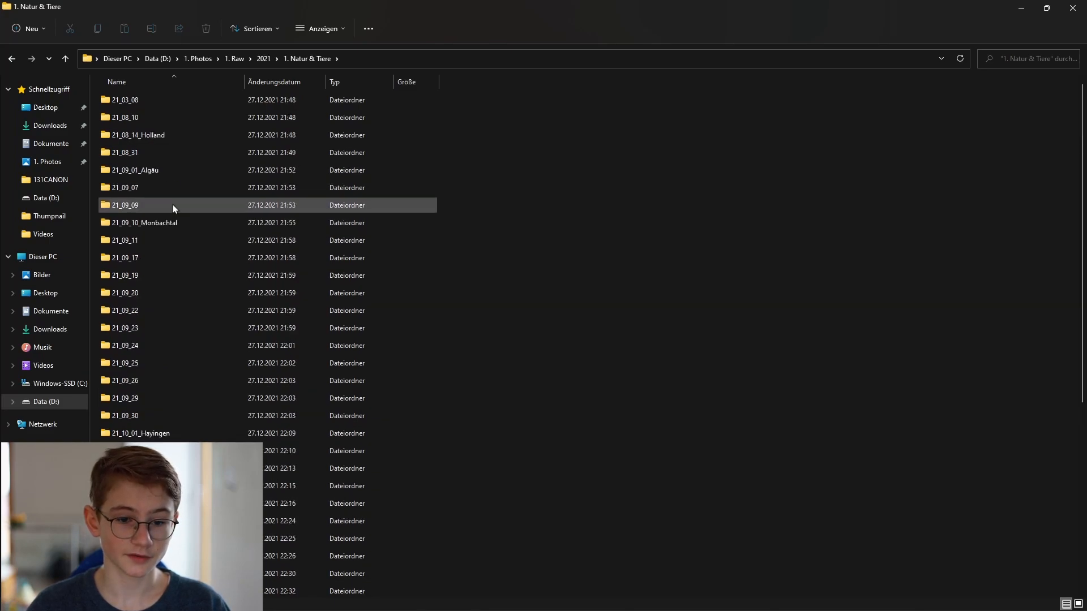
{"action": "scroll", "coordinate": [161, 279], "scroll_direction": "down", "scroll_amount": 6}
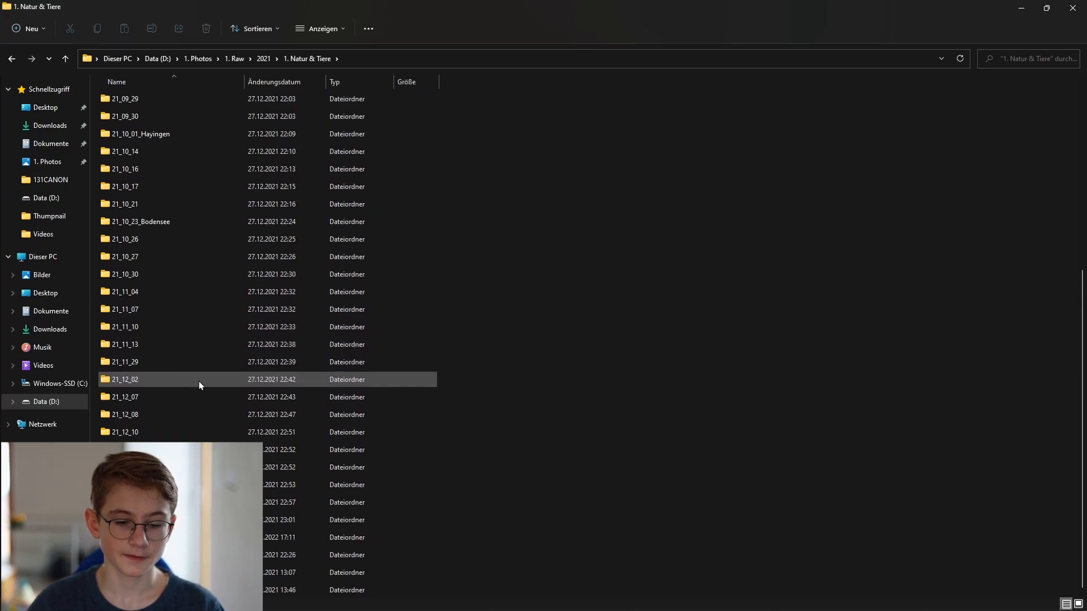
{"action": "scroll", "coordinate": [198, 382], "scroll_direction": "up", "scroll_amount": 6}
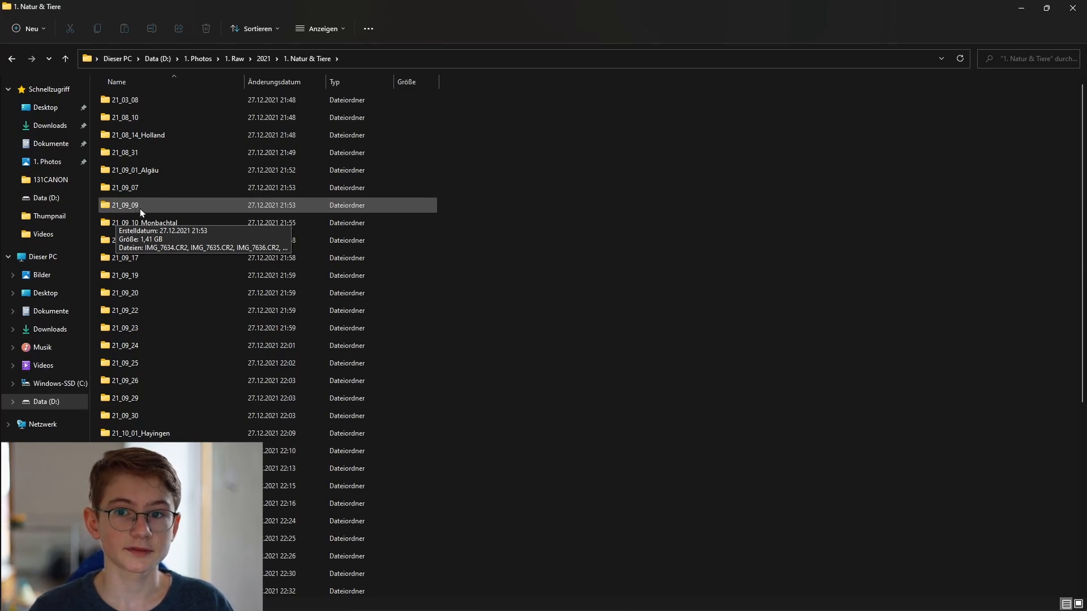
{"action": "scroll", "coordinate": [216, 393], "scroll_direction": "down", "scroll_amount": 6}
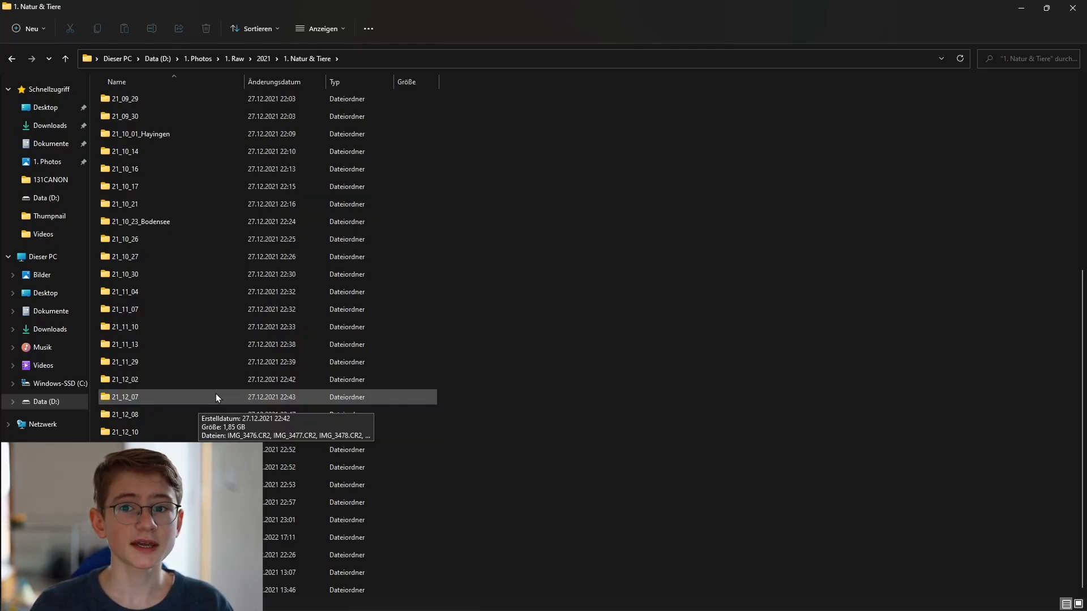
{"action": "scroll", "coordinate": [206, 352], "scroll_direction": "up", "scroll_amount": 6}
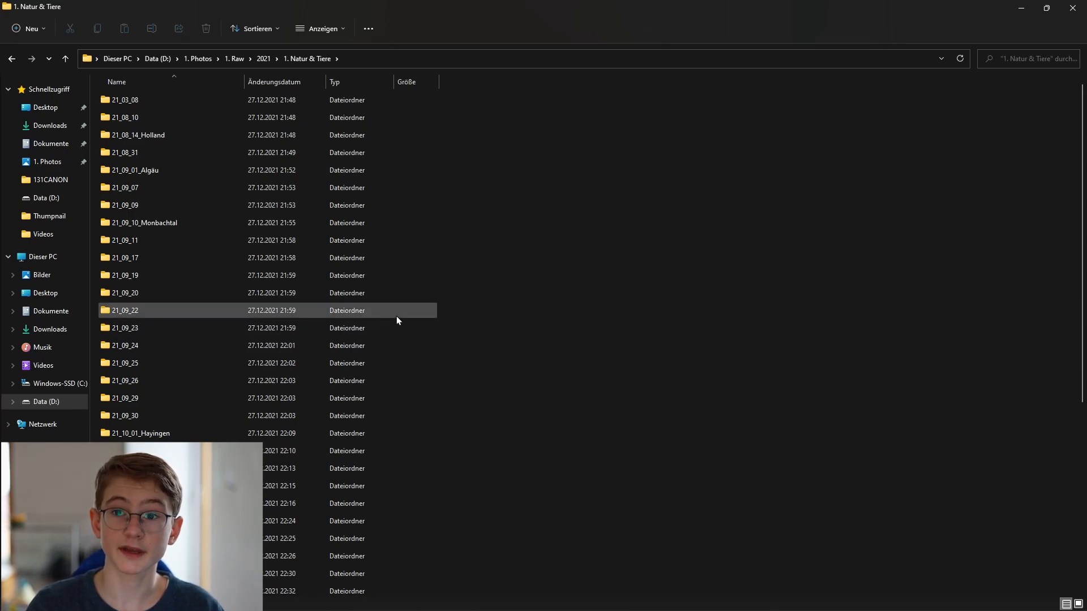
{"action": "left_click", "coordinate": [335, 260]}
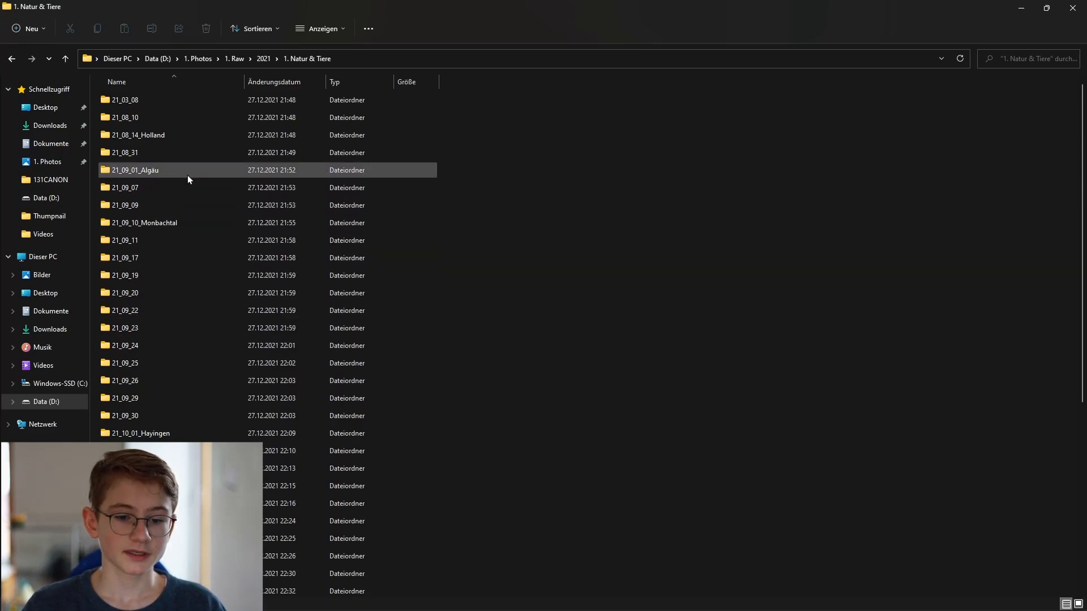
Open the 21_08_14_Holland folder and its Vögel subfolder, and scroll through the bird thumbnails.
{"action": "double_click", "coordinate": [158, 138]}
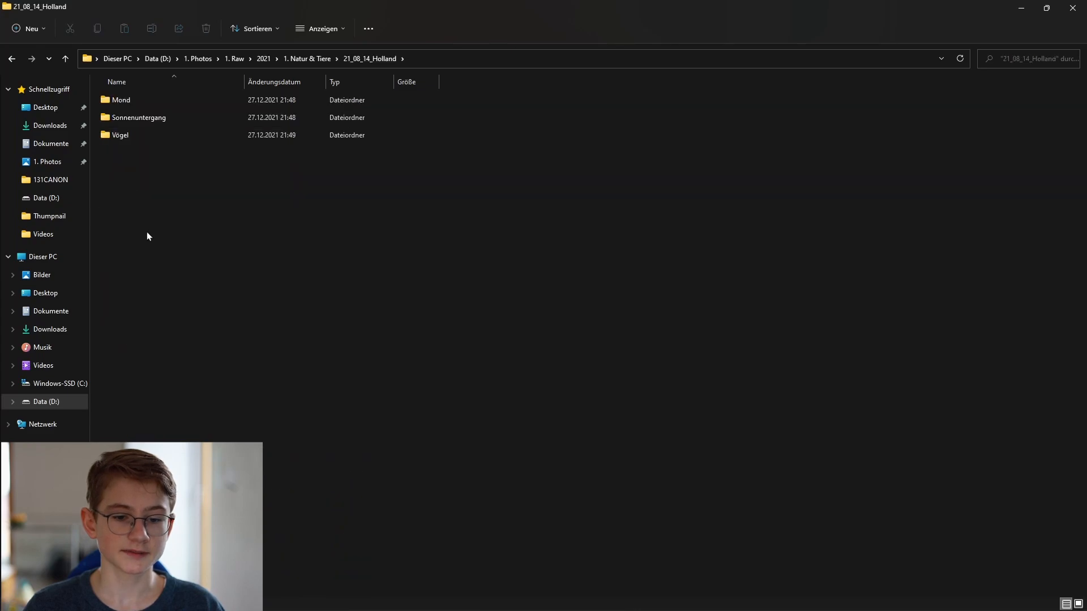
{"action": "double_click", "coordinate": [119, 135]}
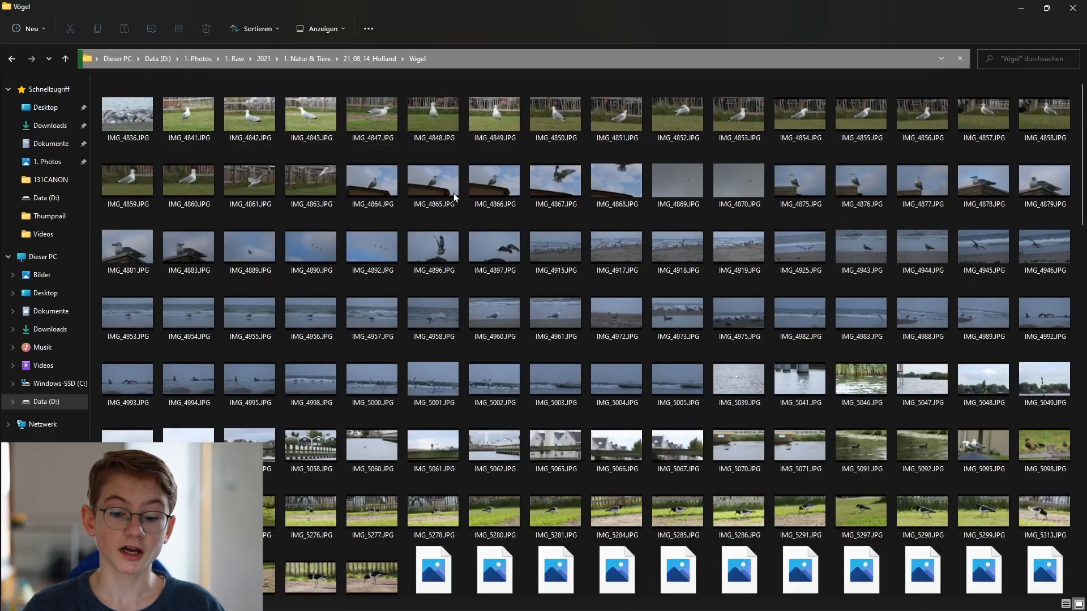
{"action": "scroll", "coordinate": [456, 197], "scroll_direction": "down", "scroll_amount": 20}
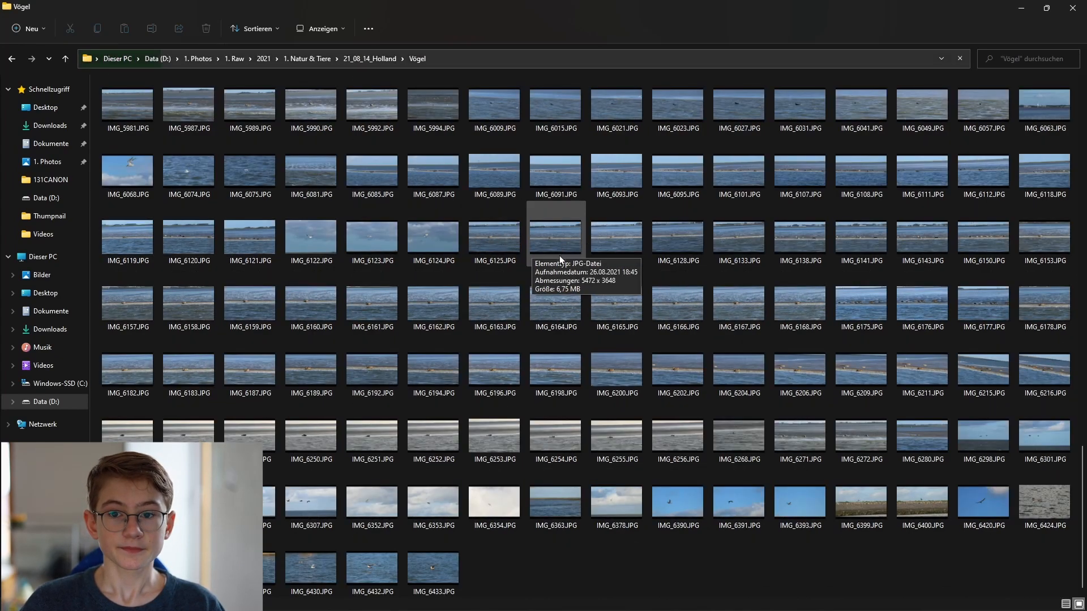
{"action": "scroll", "coordinate": [574, 279], "scroll_direction": "up", "scroll_amount": 10}
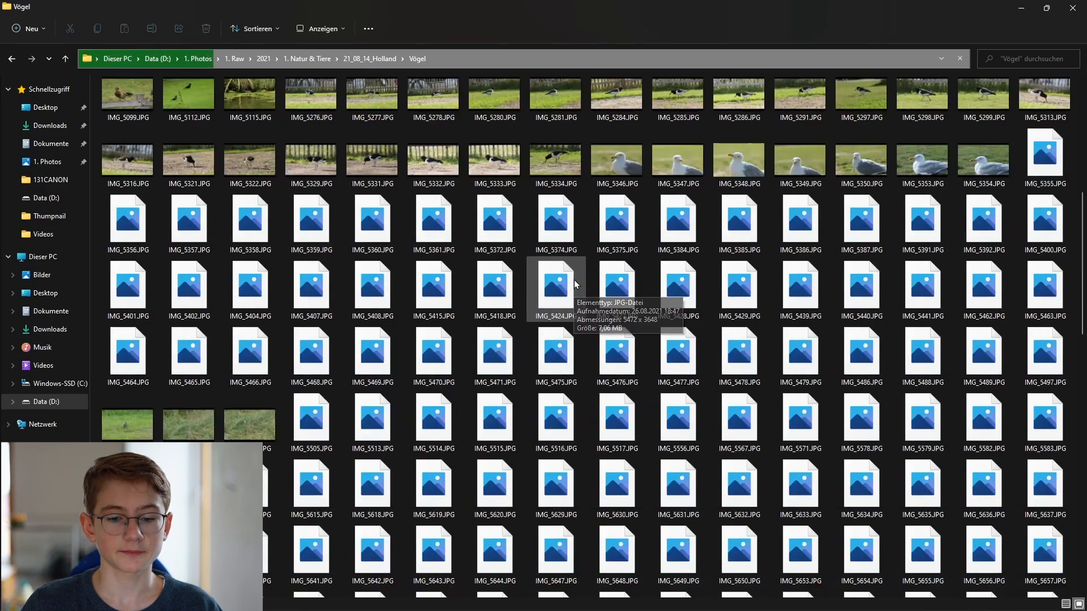
{"action": "scroll", "coordinate": [574, 280], "scroll_direction": "up", "scroll_amount": 6}
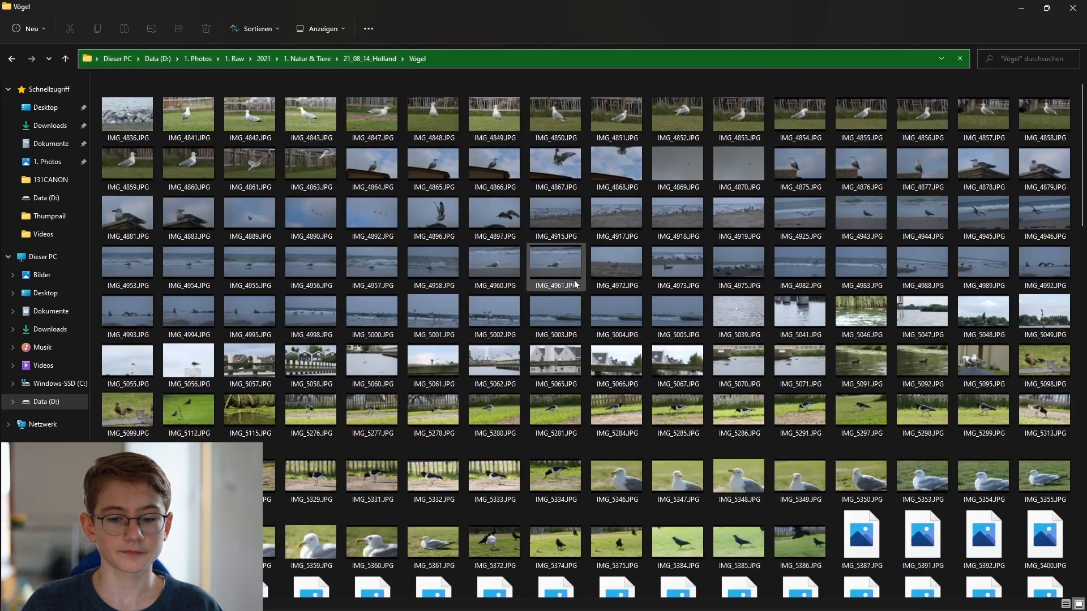
Open IMG_4841.JPG in the photo viewer and zoom in and back out.
{"action": "double_click", "coordinate": [184, 110]}
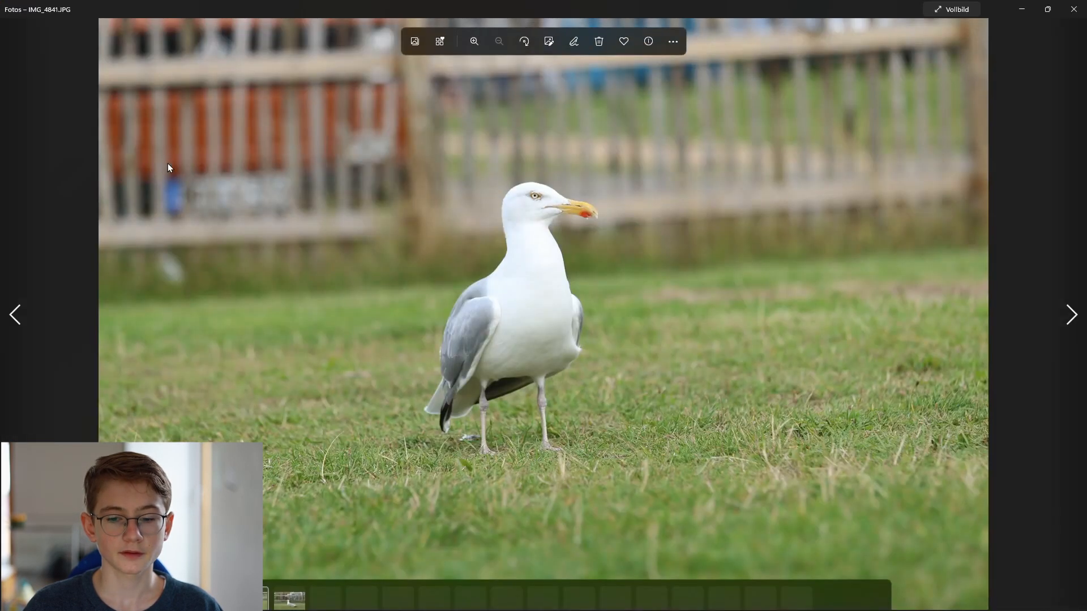
{"action": "scroll", "coordinate": [612, 299], "scroll_direction": "up", "scroll_amount": 2}
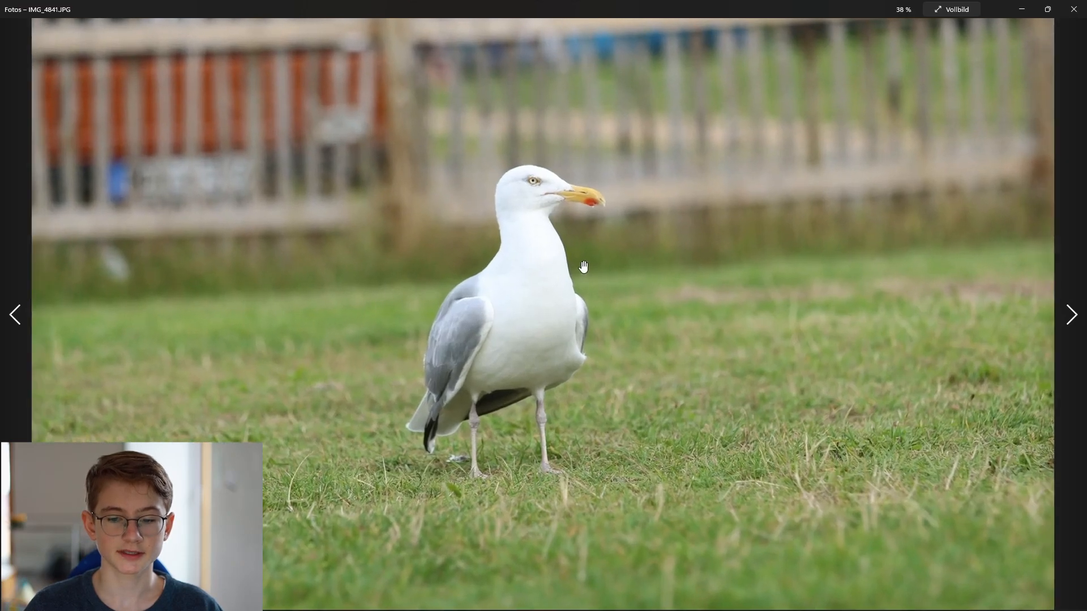
{"action": "scroll", "coordinate": [583, 264], "scroll_direction": "down", "scroll_amount": 2}
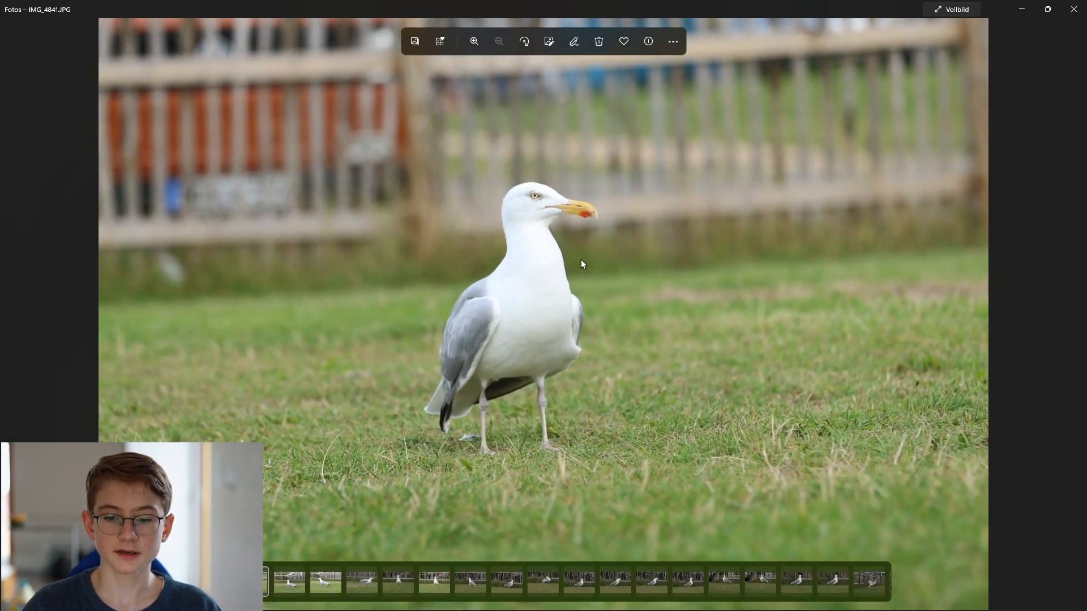
Step through the following bird photos one by one in the viewer to pick one.
{"action": "key", "text": "Right"}
{"action": "key", "text": "Right"}
{"action": "key", "text": "Right"}
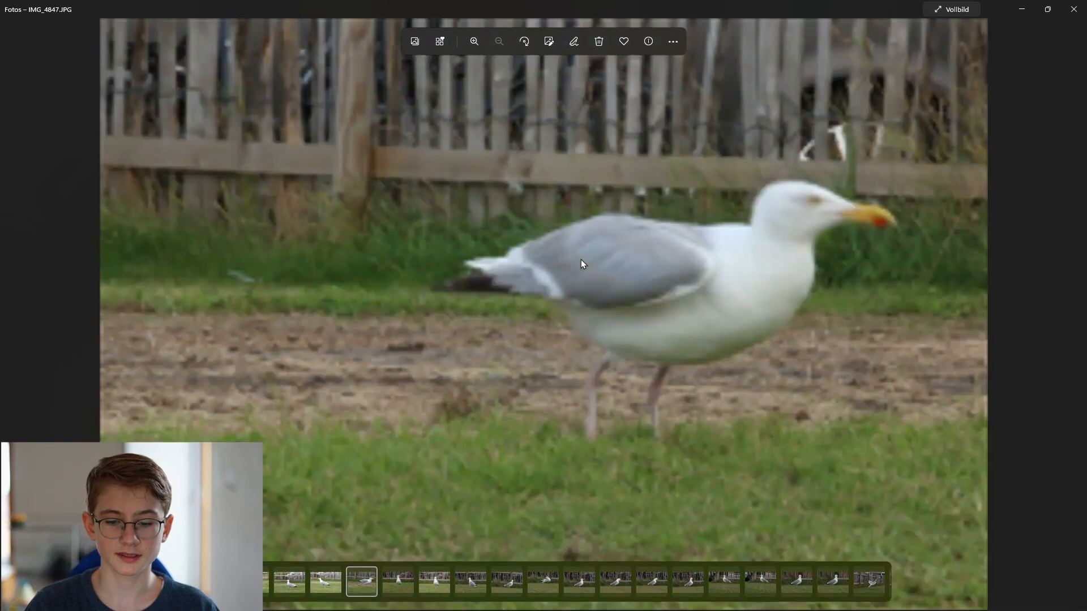
{"action": "key", "text": "Right"}
{"action": "key", "text": "Left"}
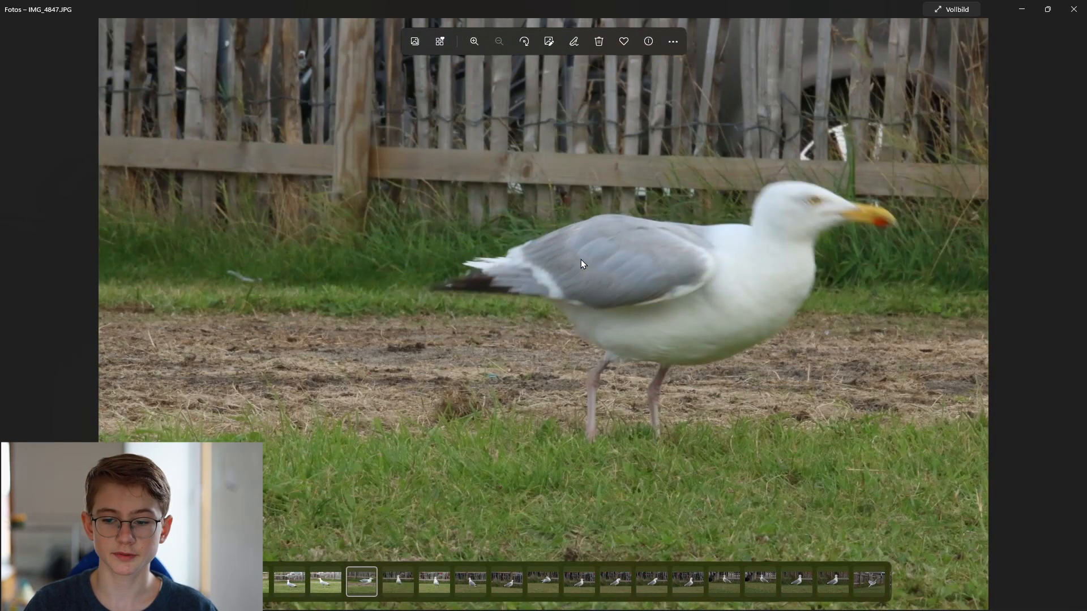
{"action": "key", "text": "Right"}
{"action": "key", "text": "Right"}
{"action": "key", "text": "Right"}
{"action": "key", "text": "Right"}
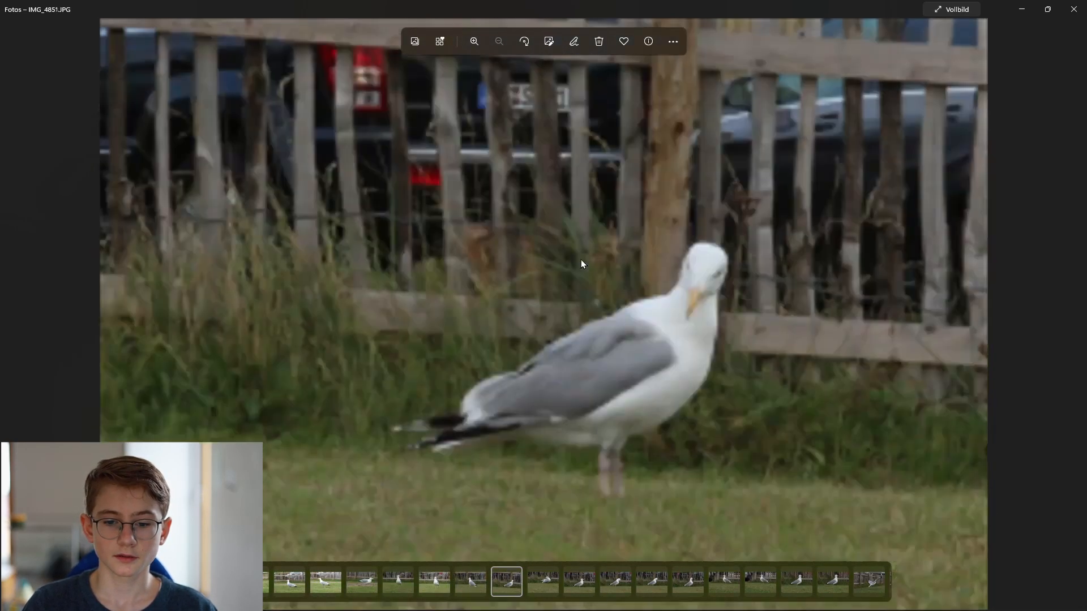
{"action": "key", "text": "Right"}
{"action": "key", "text": "Right"}
{"action": "key", "text": "Right"}
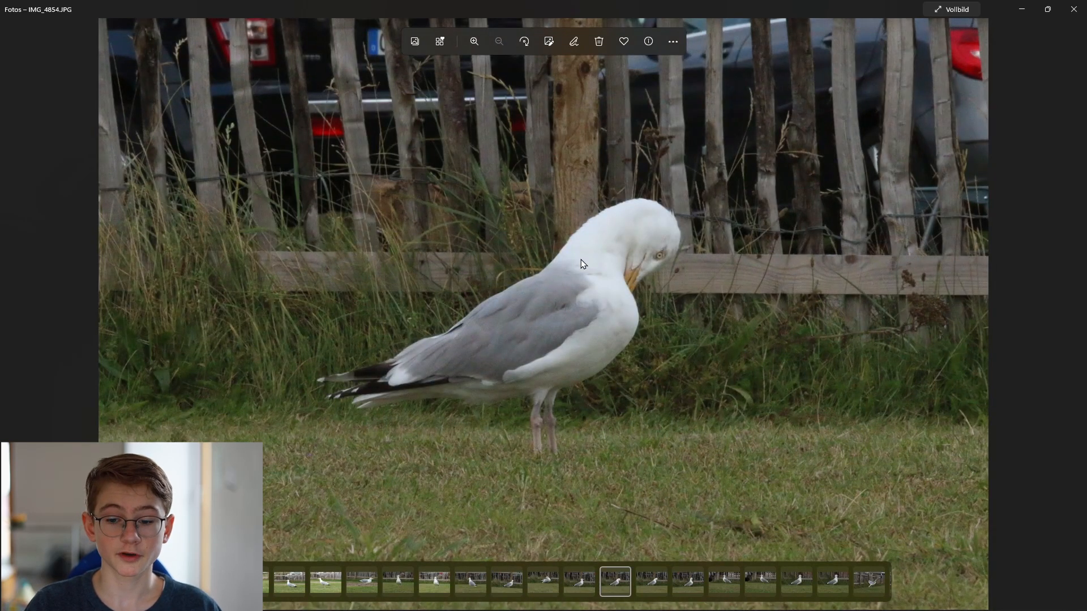
{"action": "key", "text": "Right"}
{"action": "key", "text": "Right"}
{"action": "key", "text": "Right"}
{"action": "key", "text": "Right"}
{"action": "key", "text": "Right"}
{"action": "key", "text": "Right"}
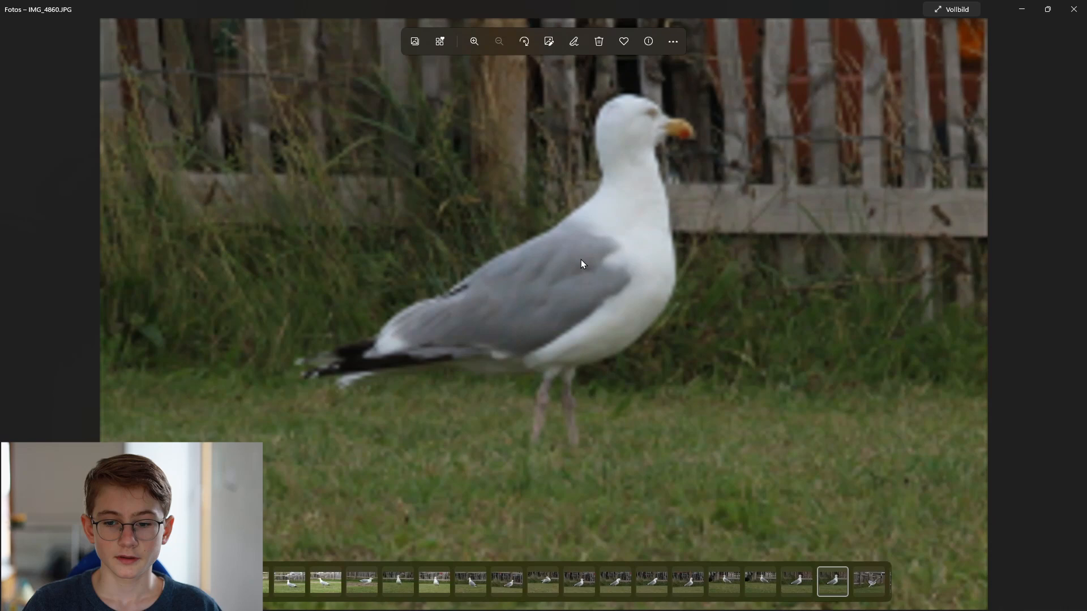
{"action": "key", "text": "Right"}
{"action": "key", "text": "Right"}
{"action": "key", "text": "Right"}
{"action": "key", "text": "Right"}
{"action": "key", "text": "Right"}
{"action": "key", "text": "Right"}
{"action": "key", "text": "Right"}
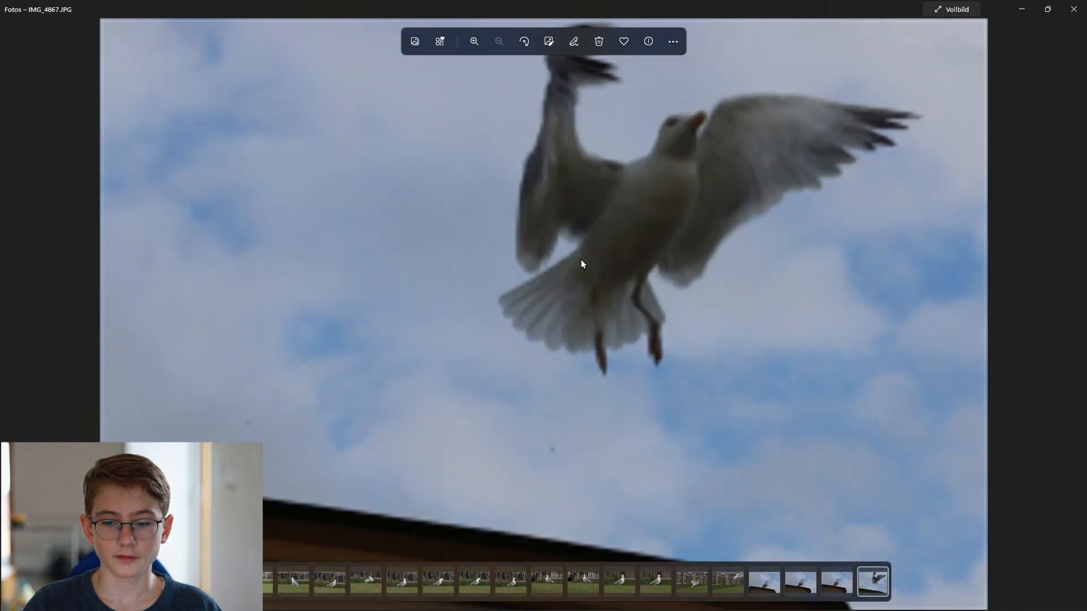
{"action": "key", "text": "Right"}
{"action": "key", "text": "Right"}
{"action": "key", "text": "Right"}
{"action": "key", "text": "Right"}
{"action": "key", "text": "Right"}
{"action": "key", "text": "Right"}
{"action": "key", "text": "Right"}
{"action": "key", "text": "Right"}
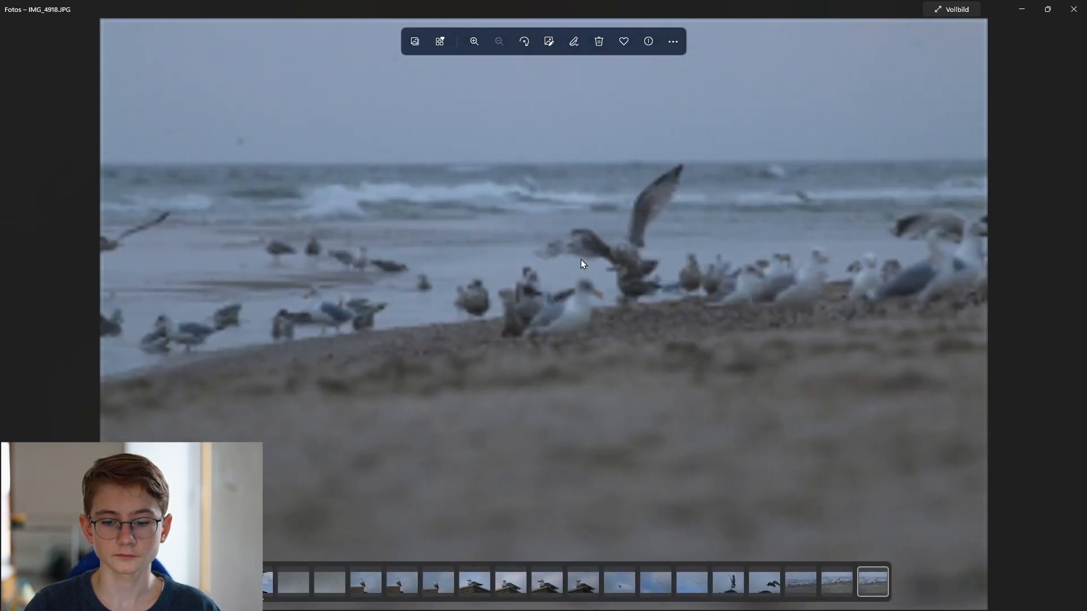
{"action": "key", "text": "Right"}
{"action": "key", "text": "Right"}
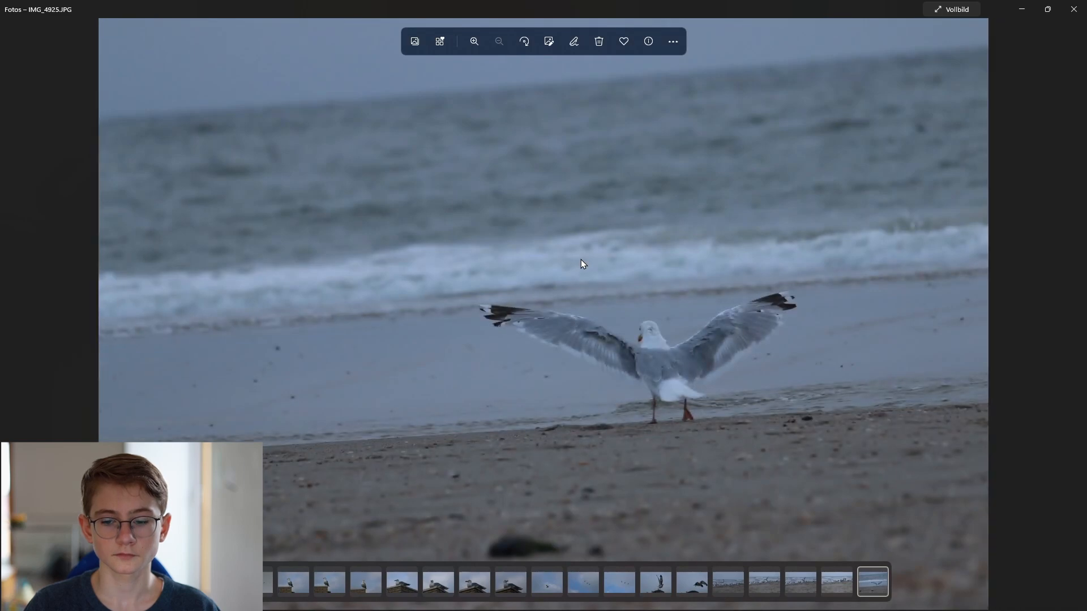
{"action": "key", "text": "Right"}
{"action": "key", "text": "Right"}
{"action": "key", "text": "Right"}
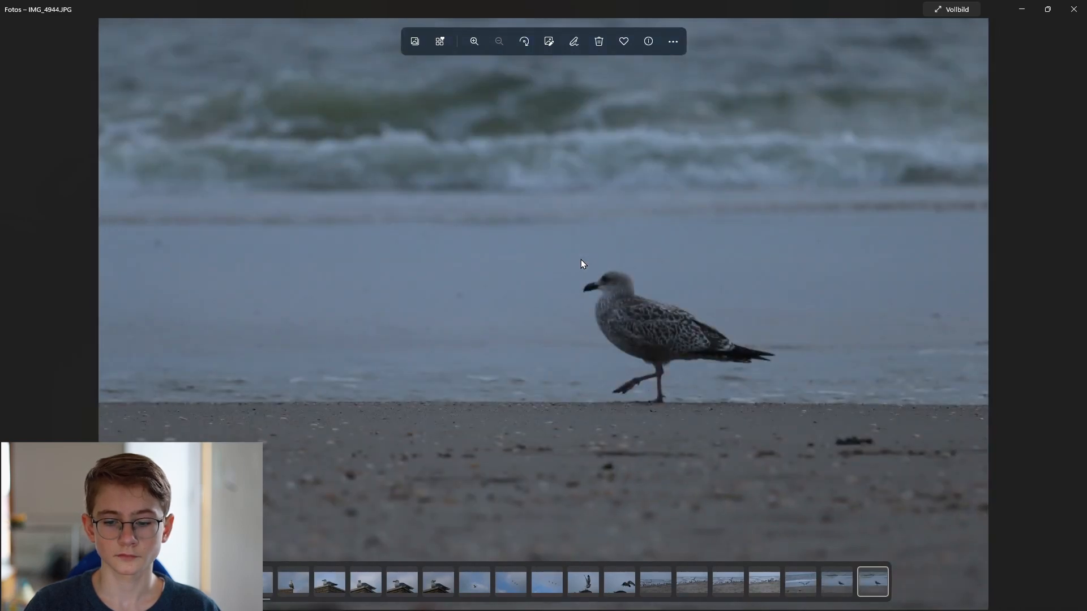
{"action": "key", "text": "Right"}
{"action": "key", "text": "Right"}
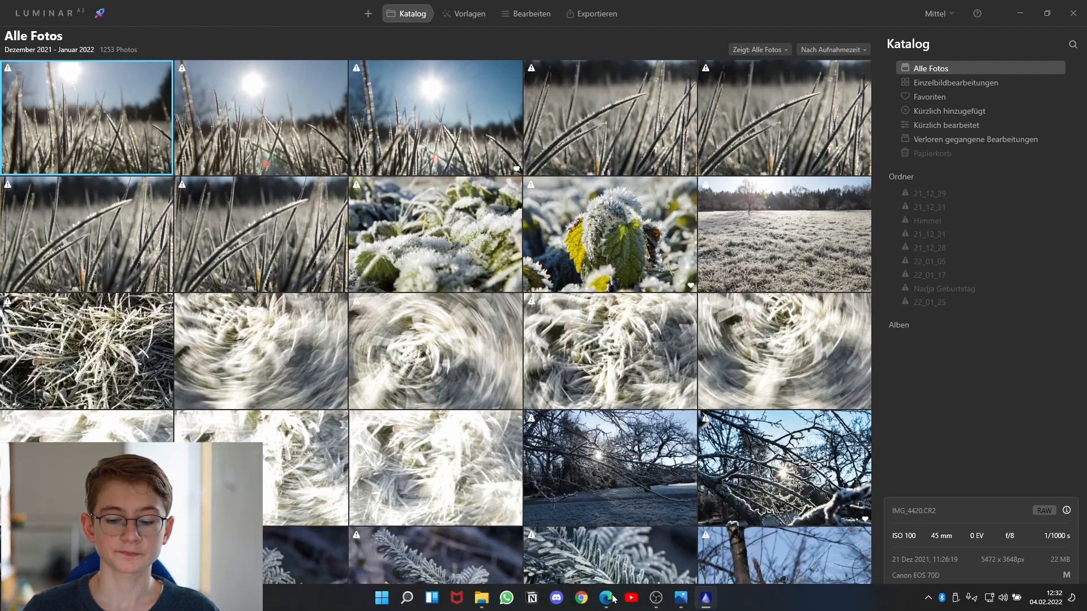
Return to the viewer showing IMG_4946.JPG and open it with Luminar AI.
{"action": "left_click", "coordinate": [681, 598]}
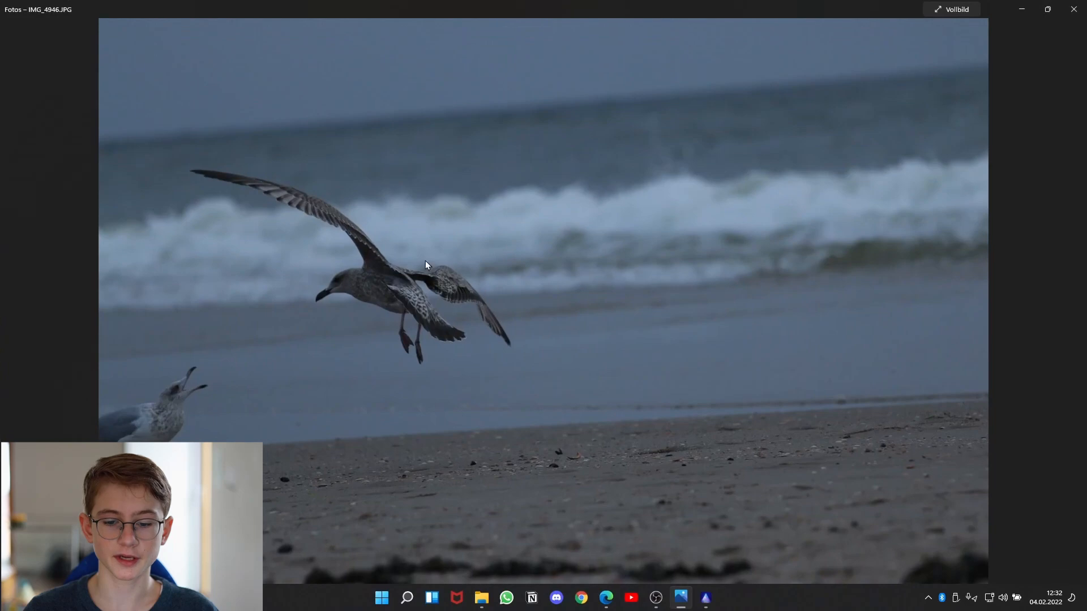
{"action": "right_click", "coordinate": [474, 218]}
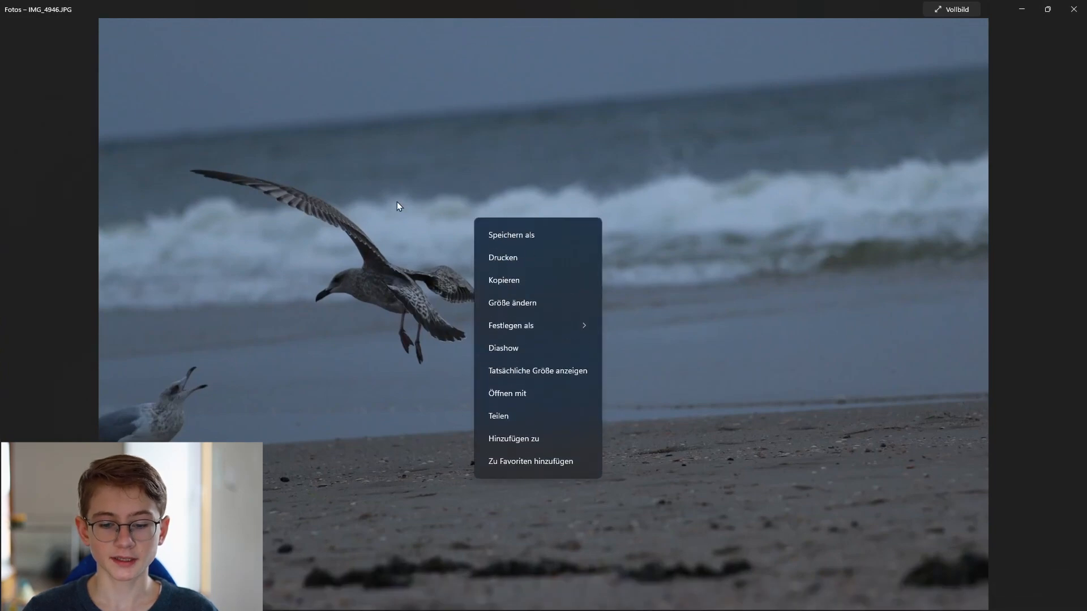
{"action": "left_click", "coordinate": [508, 391]}
{"action": "left_click", "coordinate": [472, 338]}
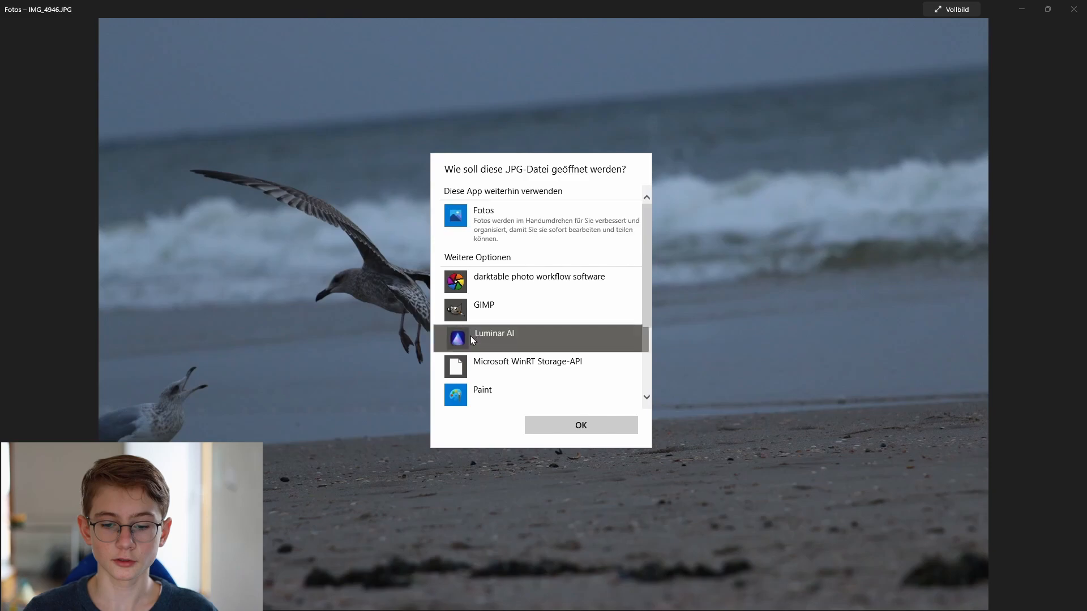
{"action": "left_click", "coordinate": [565, 426]}
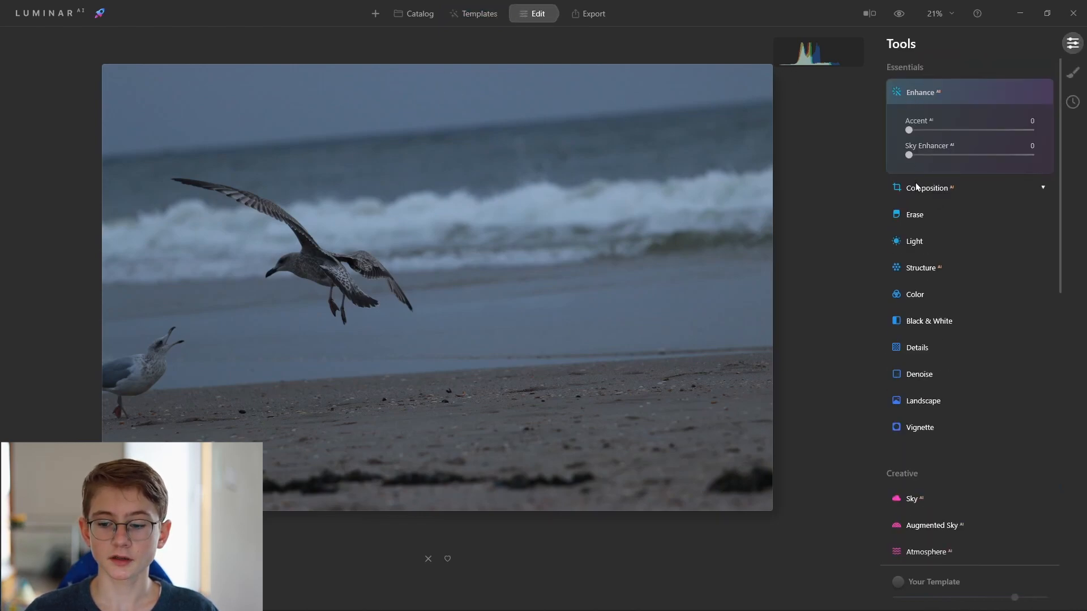
Set the Enhance AI Accent slider to 24 and collapse the Enhance panel.
{"action": "scroll", "coordinate": [915, 189], "scroll_direction": "down", "scroll_amount": 5}
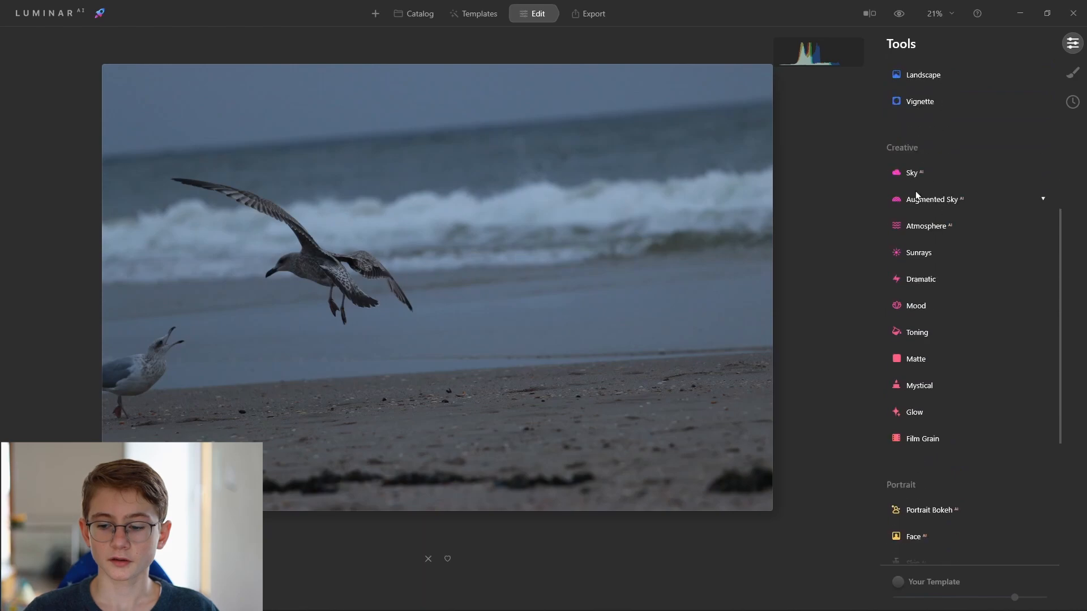
{"action": "scroll", "coordinate": [917, 203], "scroll_direction": "down", "scroll_amount": 5}
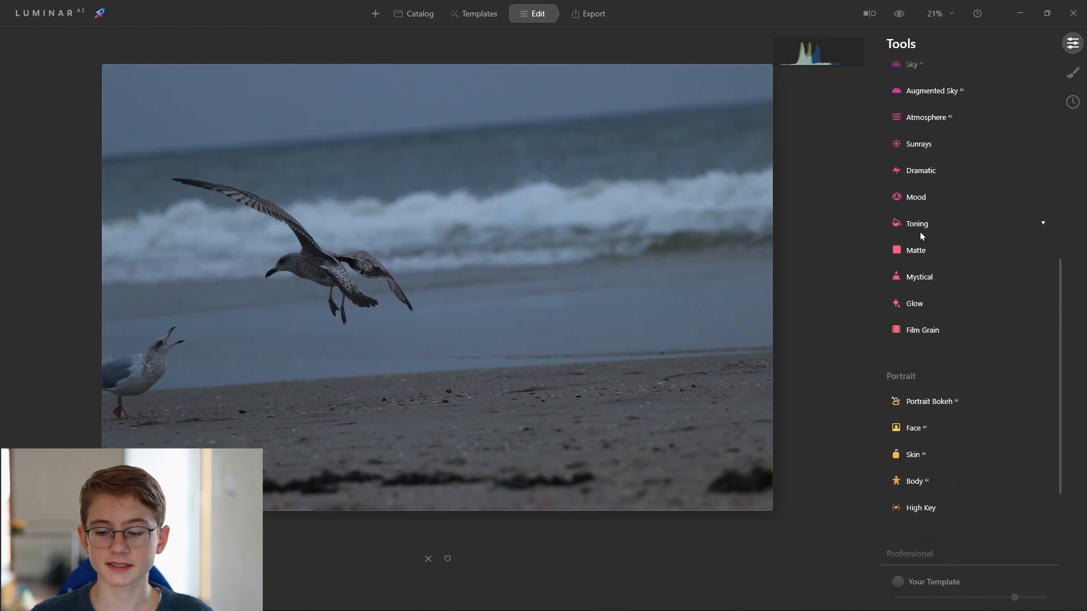
{"action": "scroll", "coordinate": [932, 313], "scroll_direction": "up", "scroll_amount": 10}
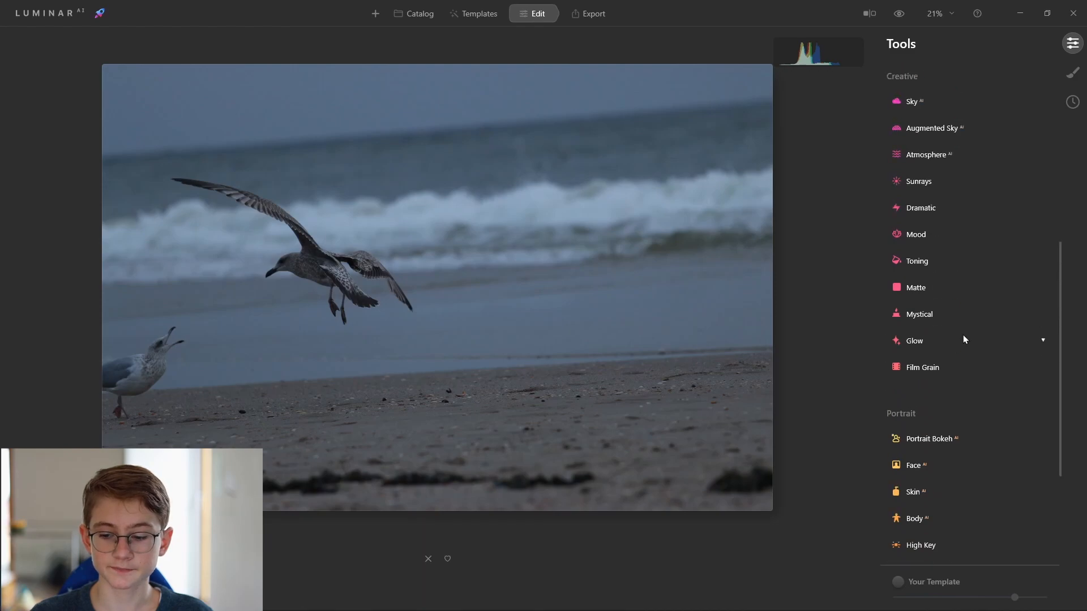
{"action": "scroll", "coordinate": [925, 300], "scroll_direction": "up", "scroll_amount": 1}
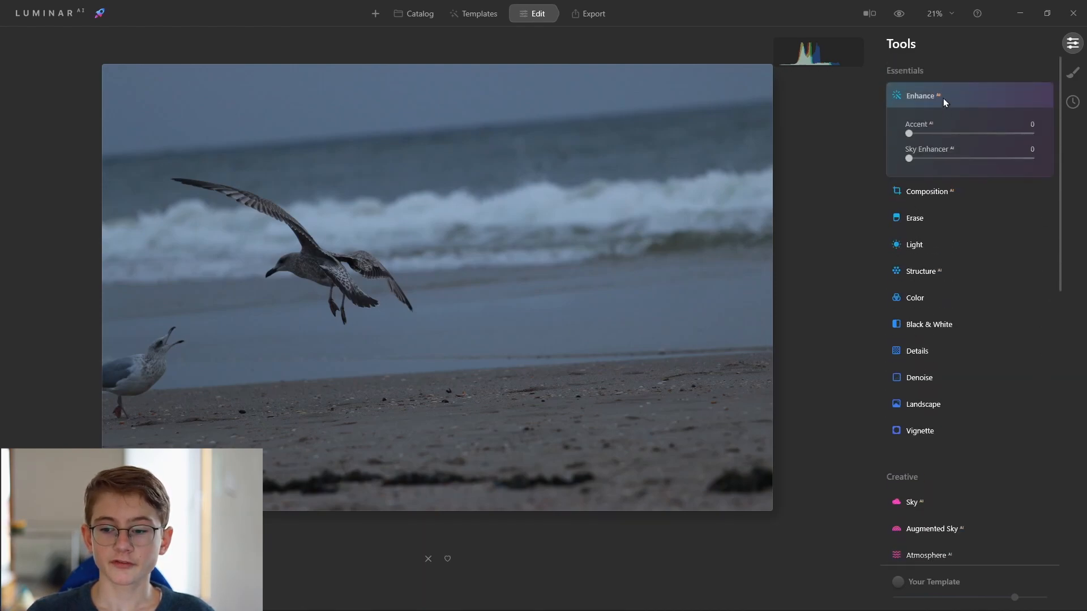
{"action": "scroll", "coordinate": [923, 390], "scroll_direction": "down", "scroll_amount": 6}
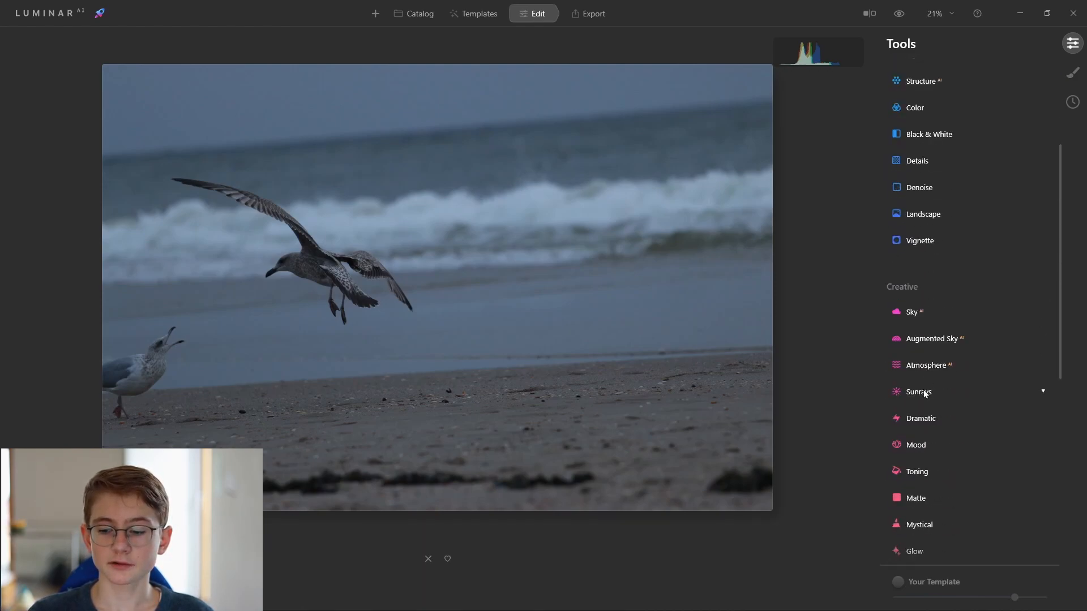
{"action": "scroll", "coordinate": [917, 419], "scroll_direction": "up", "scroll_amount": 6}
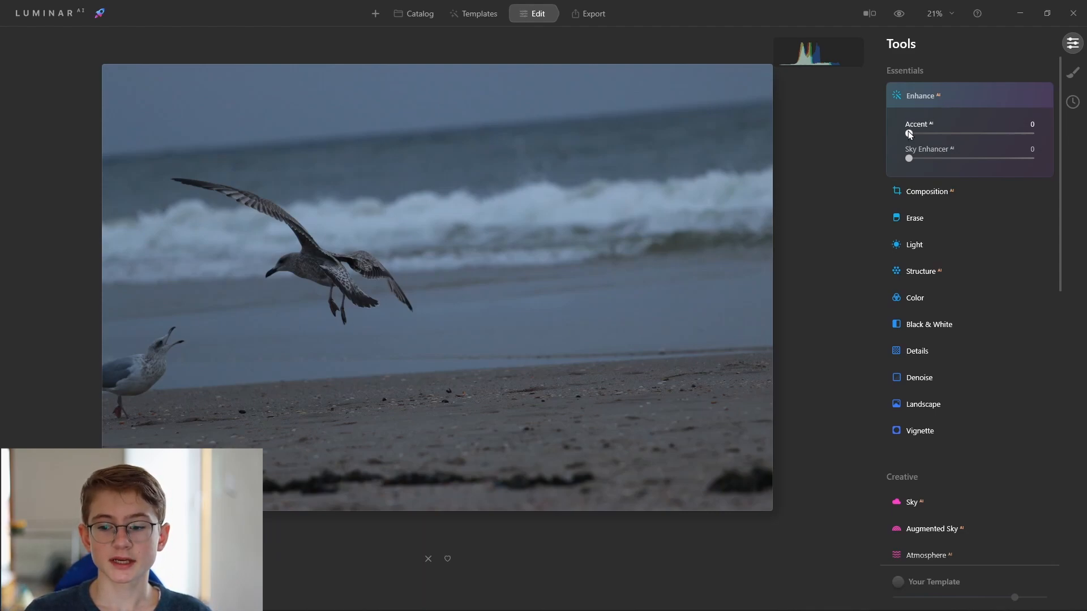
{"action": "left_click_drag", "start_coordinate": [909, 133], "coordinate": [938, 133]}
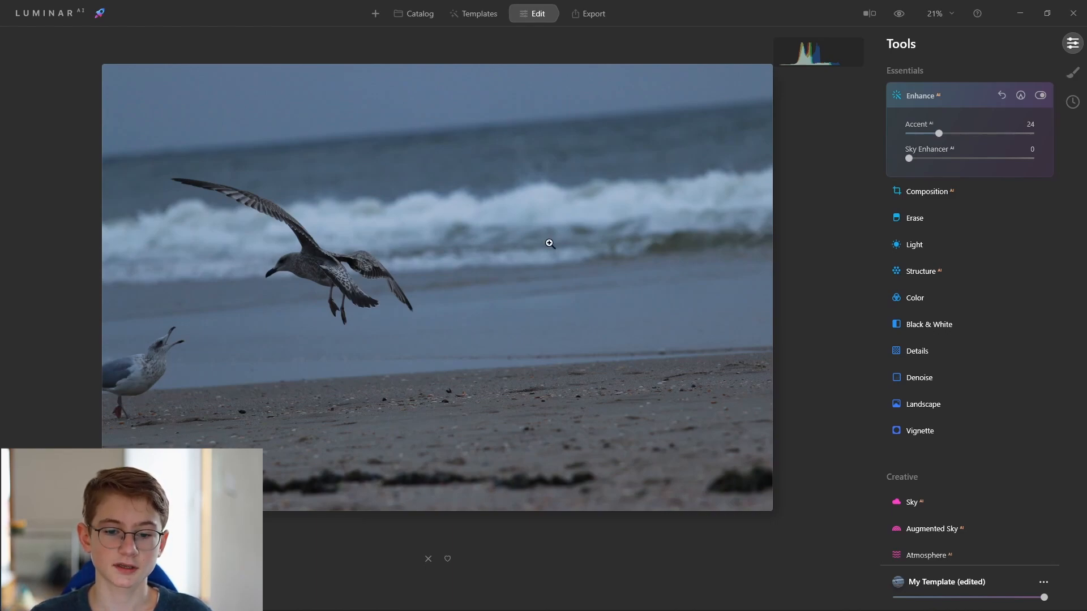
{"action": "left_click", "coordinate": [950, 90]}
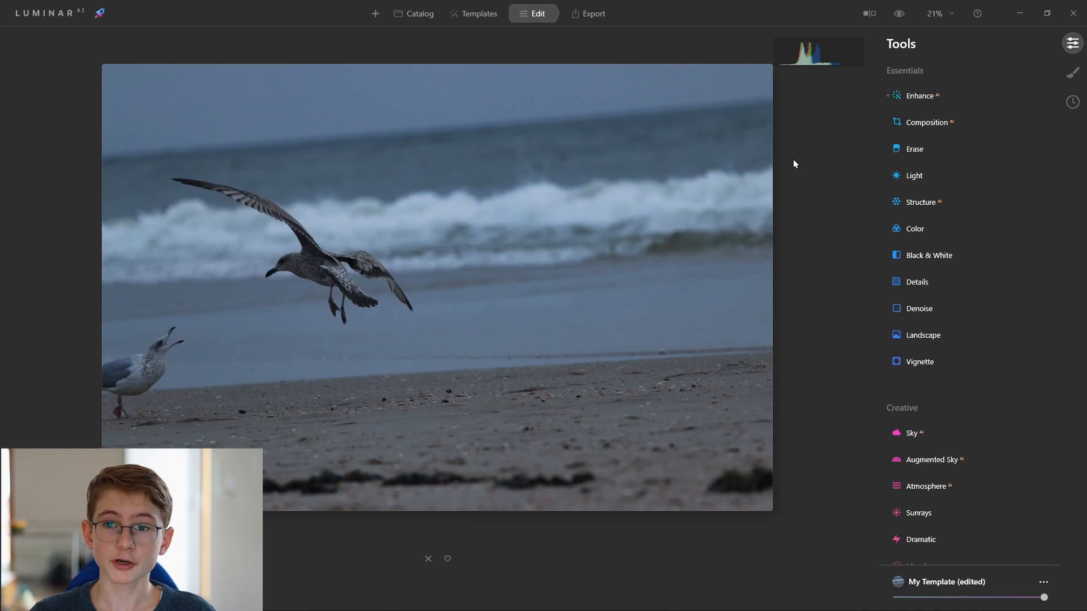
Crop the photo with Composition AI to about 4211 × 2807 px around the flying gull, recentring and slightly rotating the crop.
{"action": "left_click", "coordinate": [921, 122]}
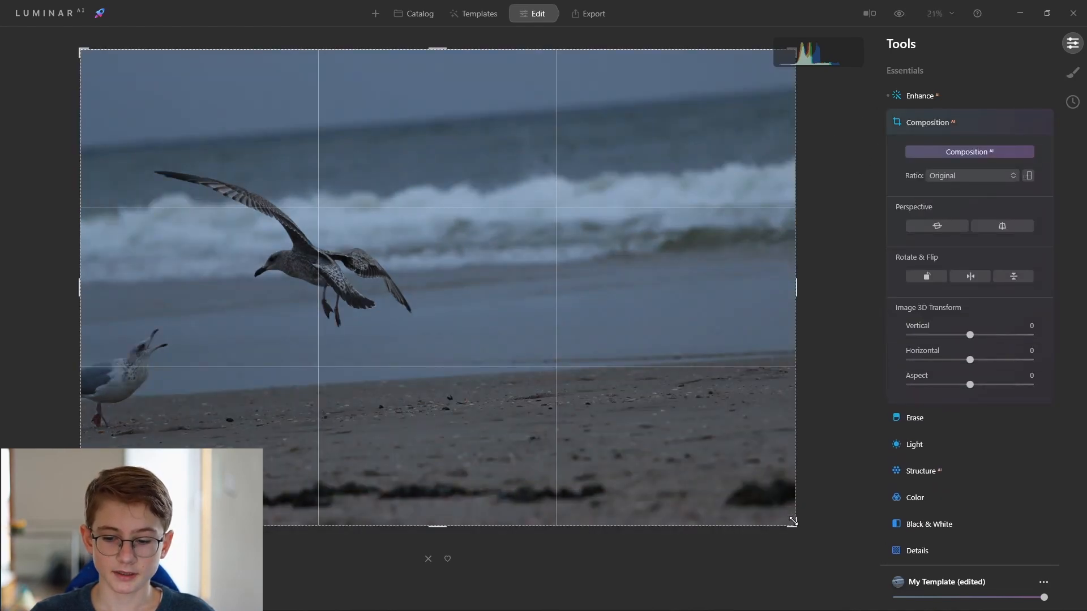
{"action": "left_click_drag", "start_coordinate": [792, 520], "coordinate": [704, 493]}
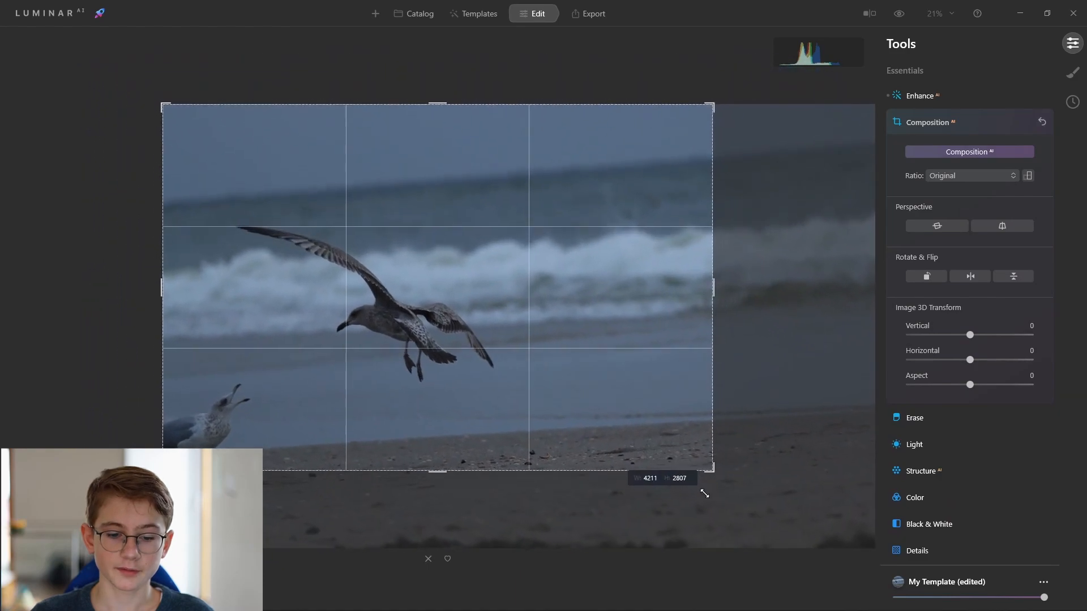
{"action": "left_click_drag", "start_coordinate": [499, 356], "coordinate": [508, 273]}
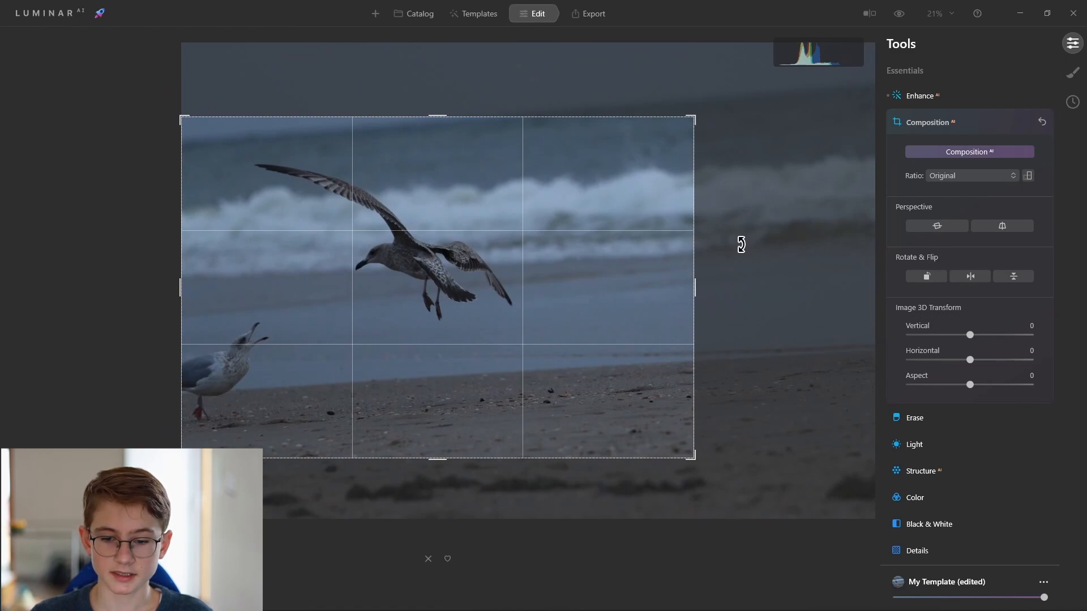
{"action": "left_click_drag", "start_coordinate": [741, 243], "coordinate": [737, 249]}
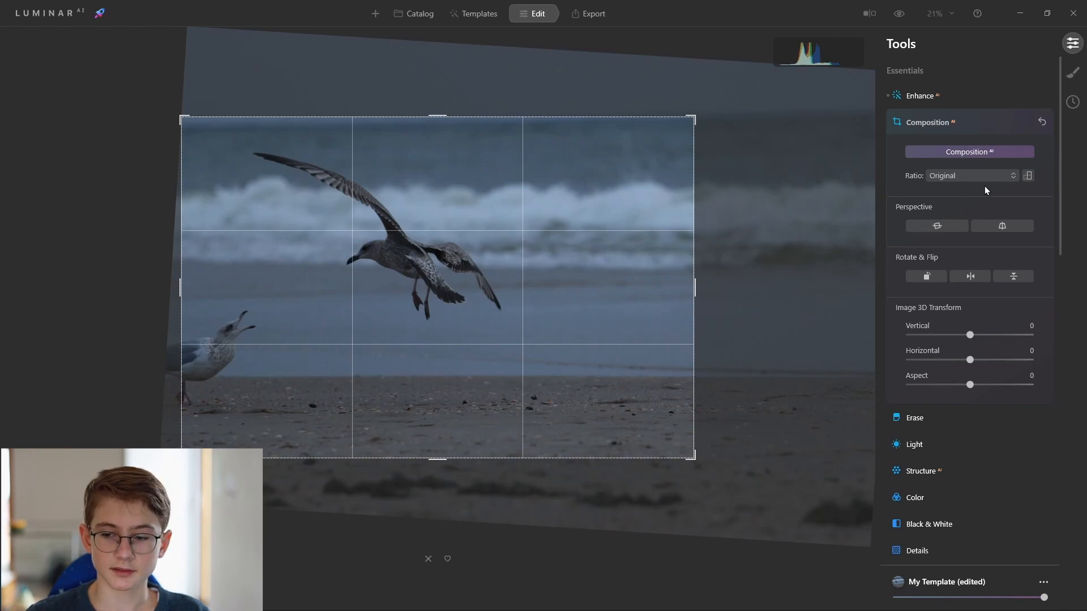
{"action": "left_click", "coordinate": [967, 128]}
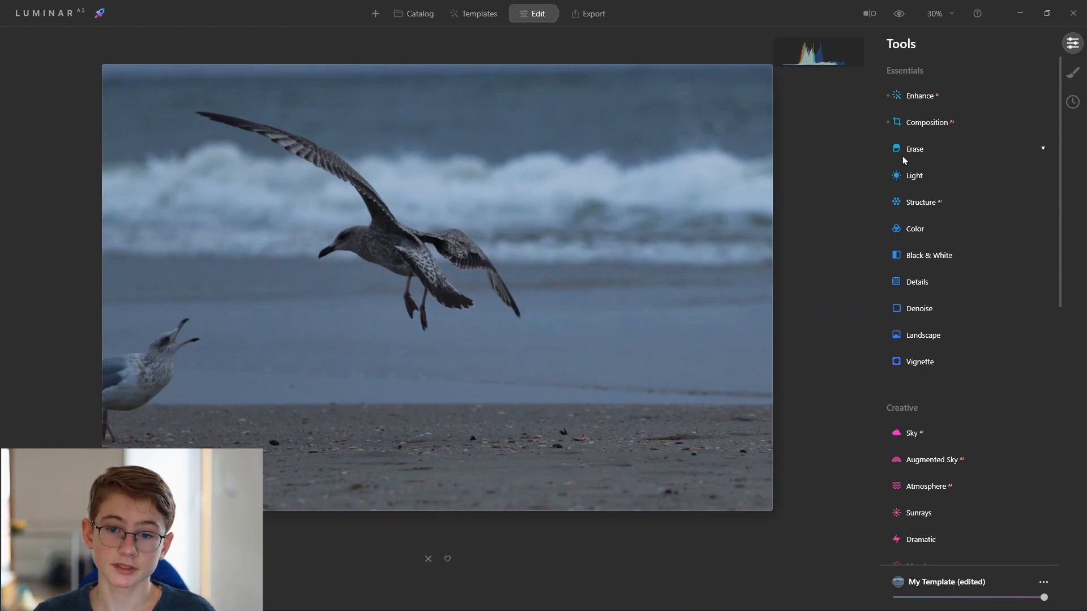
Try erasing the tip of the flying gull's wing with the Erase tool, then reset the Erase changes.
{"action": "left_click", "coordinate": [922, 150]}
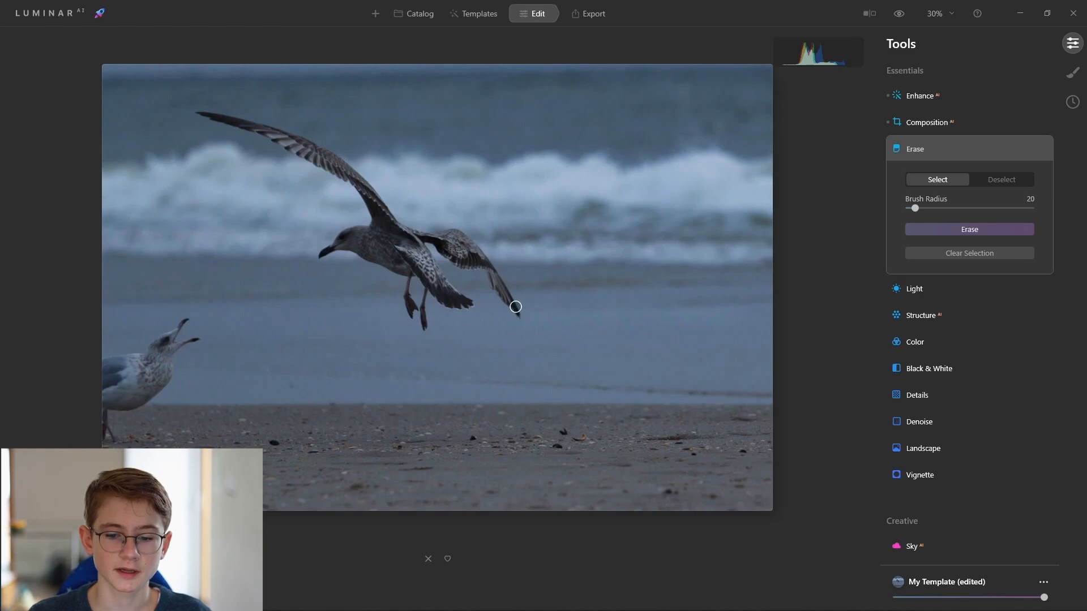
{"action": "left_click_drag", "start_coordinate": [512, 306], "coordinate": [518, 310]}
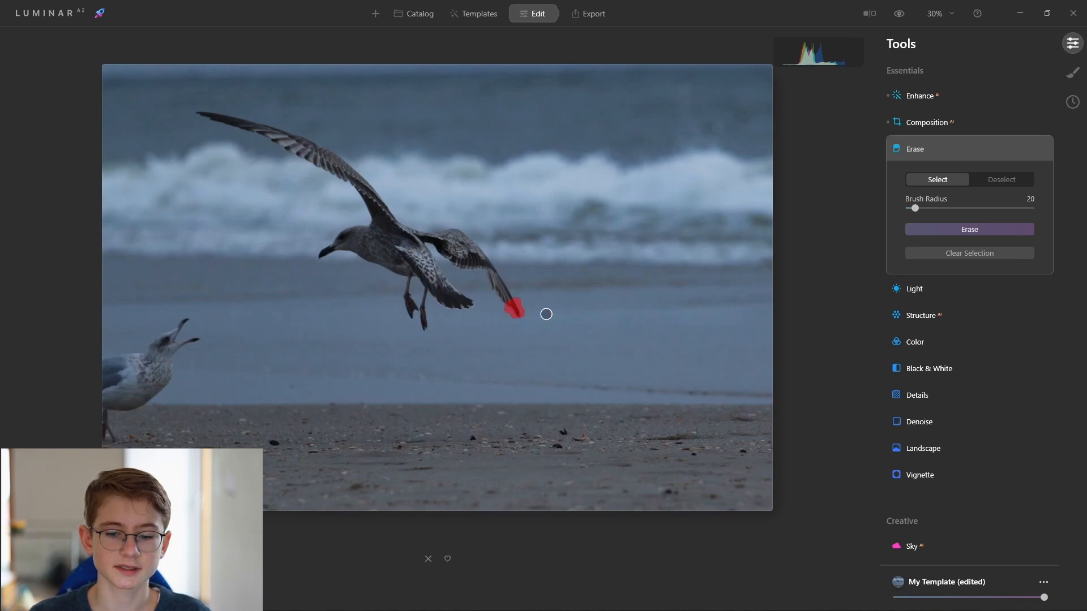
{"action": "left_click", "coordinate": [939, 230]}
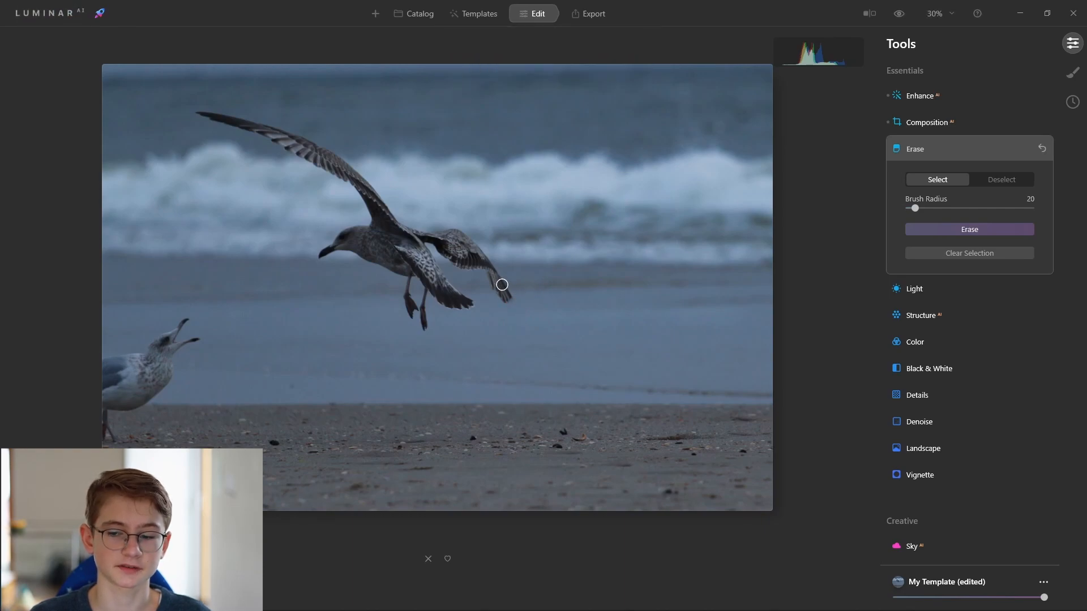
{"action": "left_click", "coordinate": [1036, 151]}
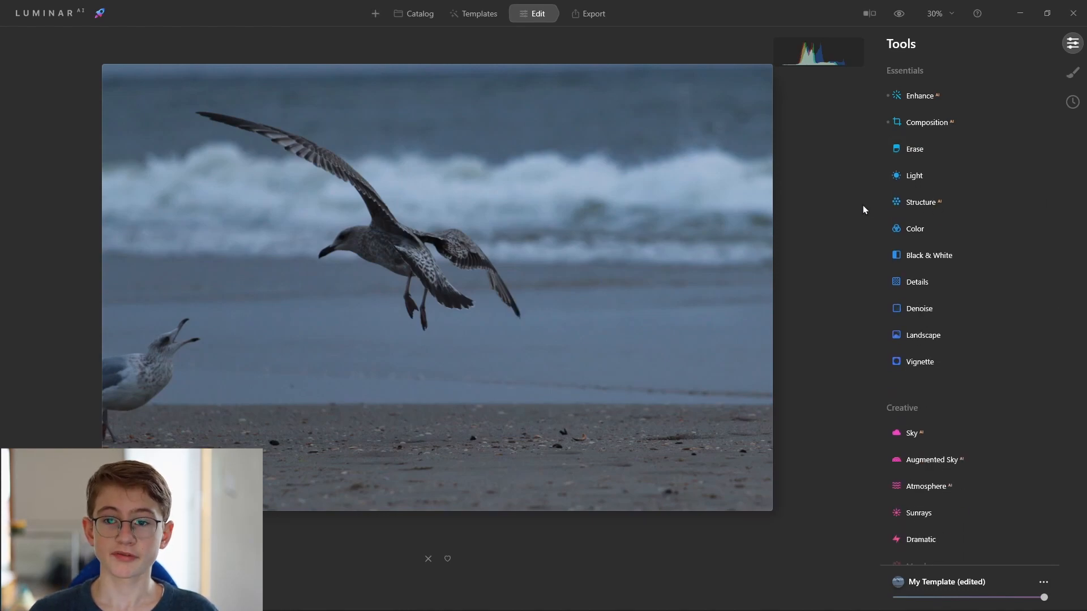
Open the Light tool and set Exposure to 0.33, Smart Contrast to 10 and Highlights to -31.
{"action": "left_click", "coordinate": [915, 176]}
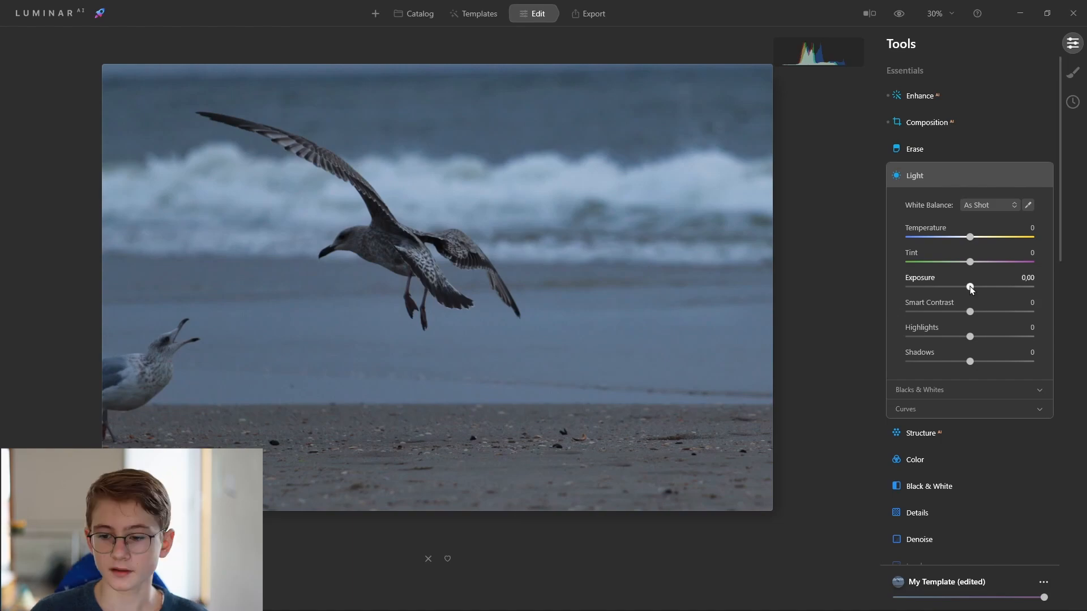
{"action": "left_click_drag", "start_coordinate": [969, 288], "coordinate": [977, 288]}
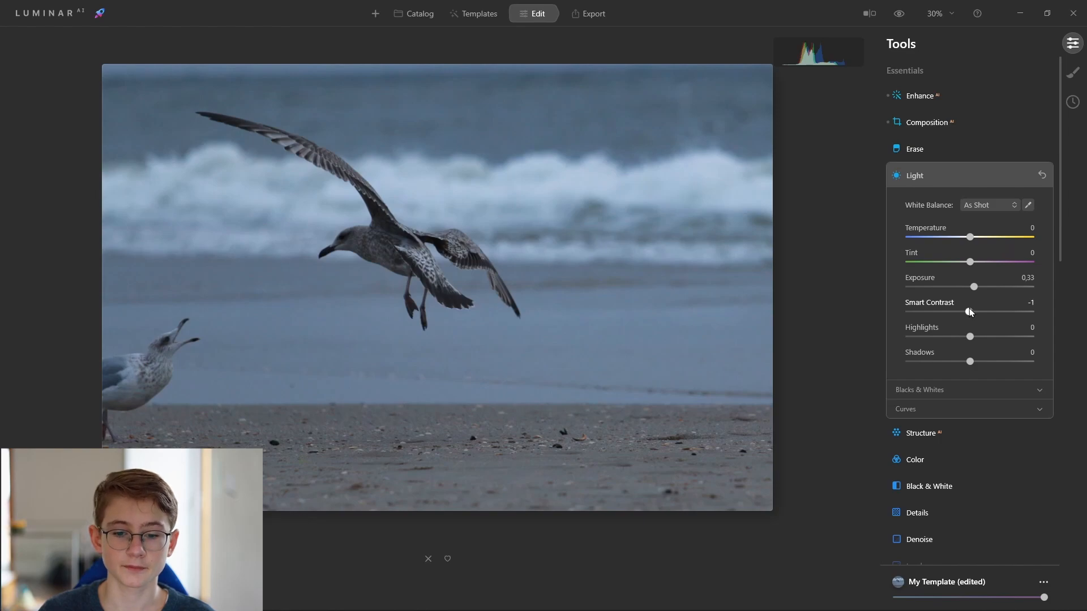
{"action": "left_click_drag", "start_coordinate": [968, 308], "coordinate": [977, 309]}
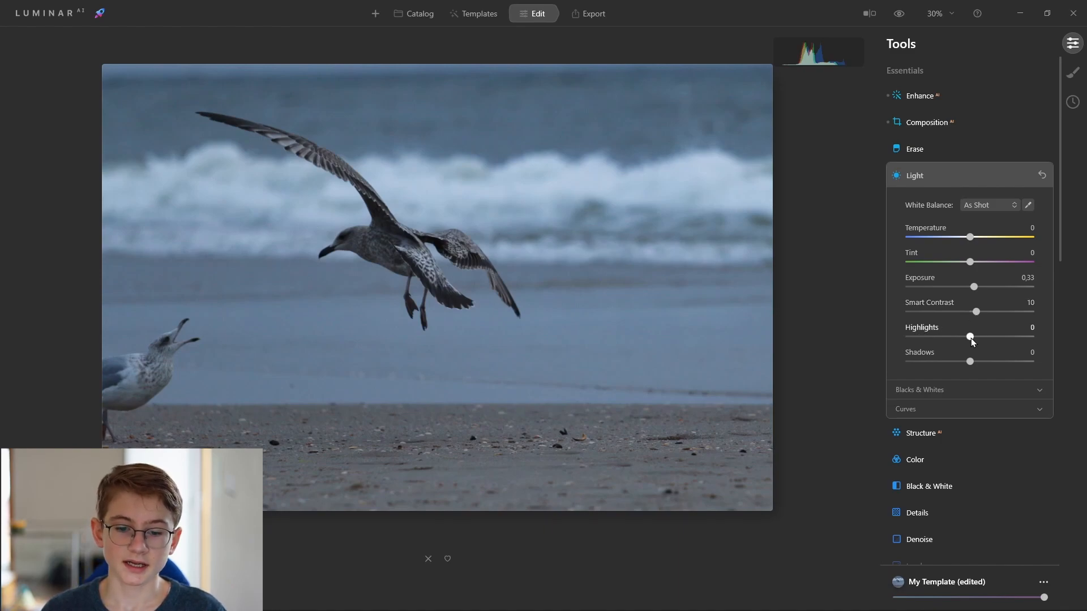
{"action": "mouse_move", "coordinate": [970, 338]}
{"action": "left_mouse_down"}
{"action": "mouse_move", "coordinate": [980, 338]}
{"action": "mouse_move", "coordinate": [953, 333]}
{"action": "left_mouse_up"}
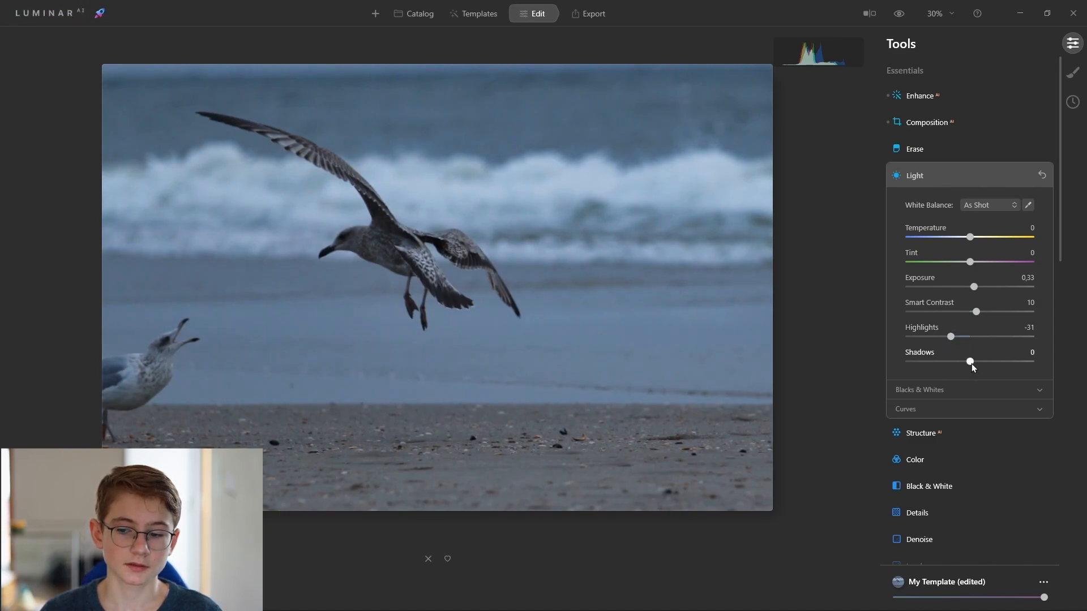
Set Shadows to 78 and Exposure to 0.79, then collapse the Light panel.
{"action": "left_click_drag", "start_coordinate": [973, 362], "coordinate": [997, 361]}
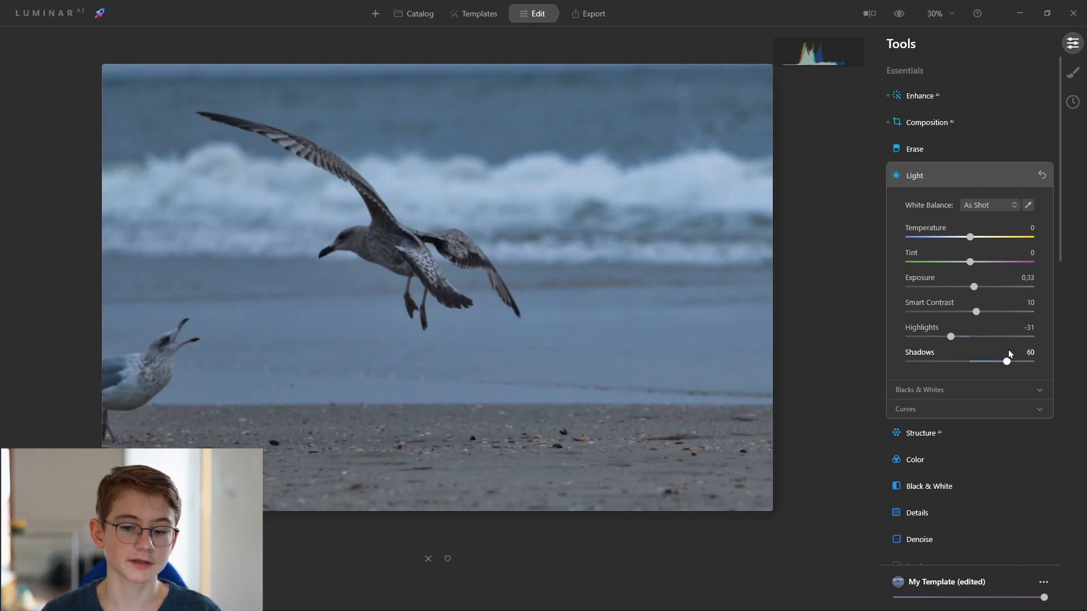
{"action": "left_click_drag", "start_coordinate": [1009, 354], "coordinate": [1018, 345]}
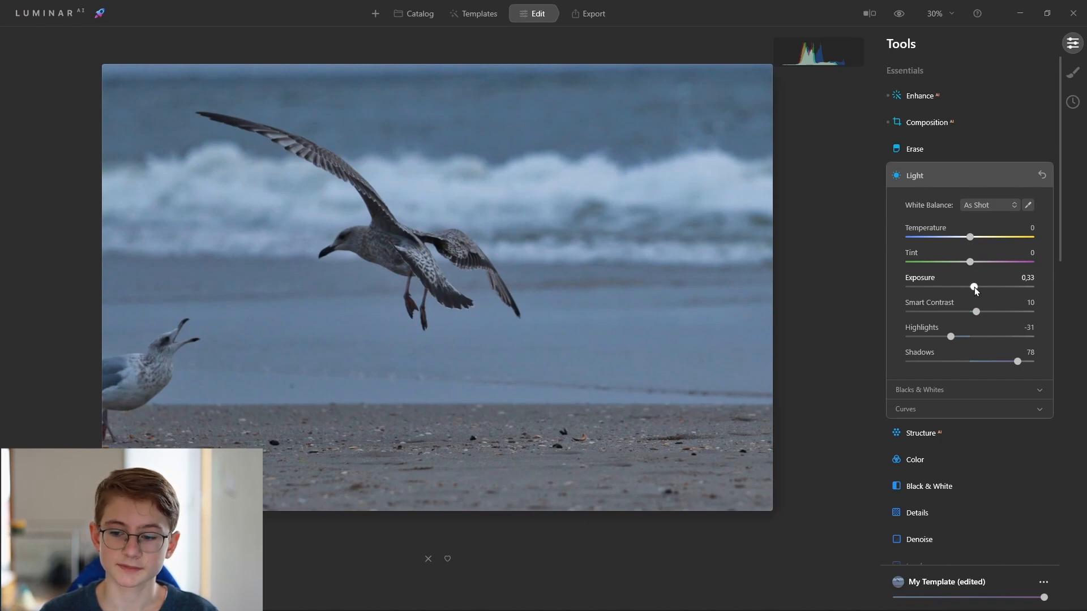
{"action": "left_click_drag", "start_coordinate": [974, 287], "coordinate": [979, 288]}
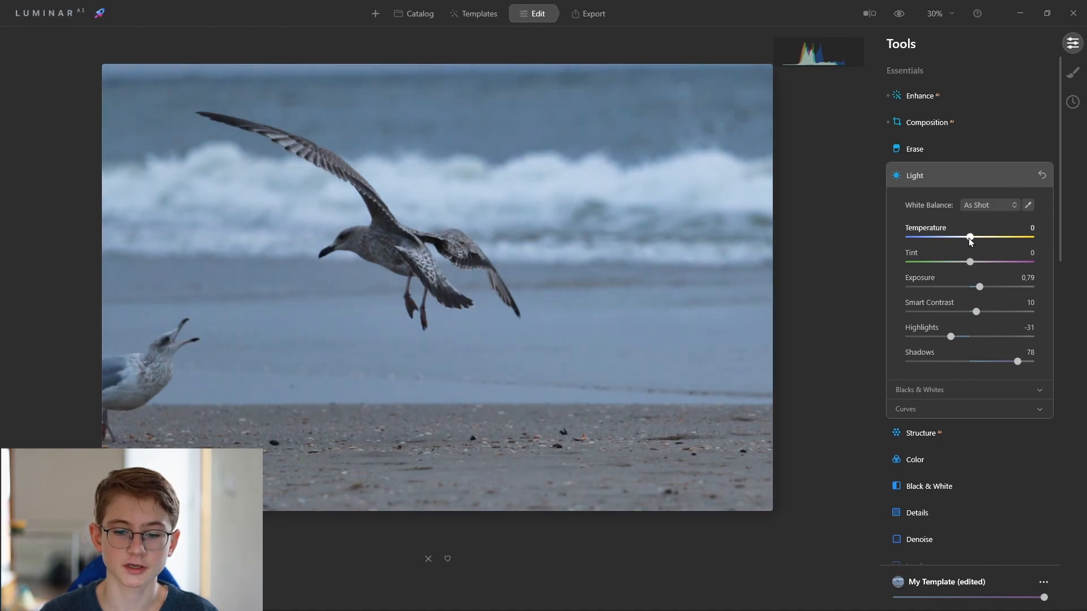
{"action": "left_click_drag", "start_coordinate": [969, 238], "coordinate": [970, 237]}
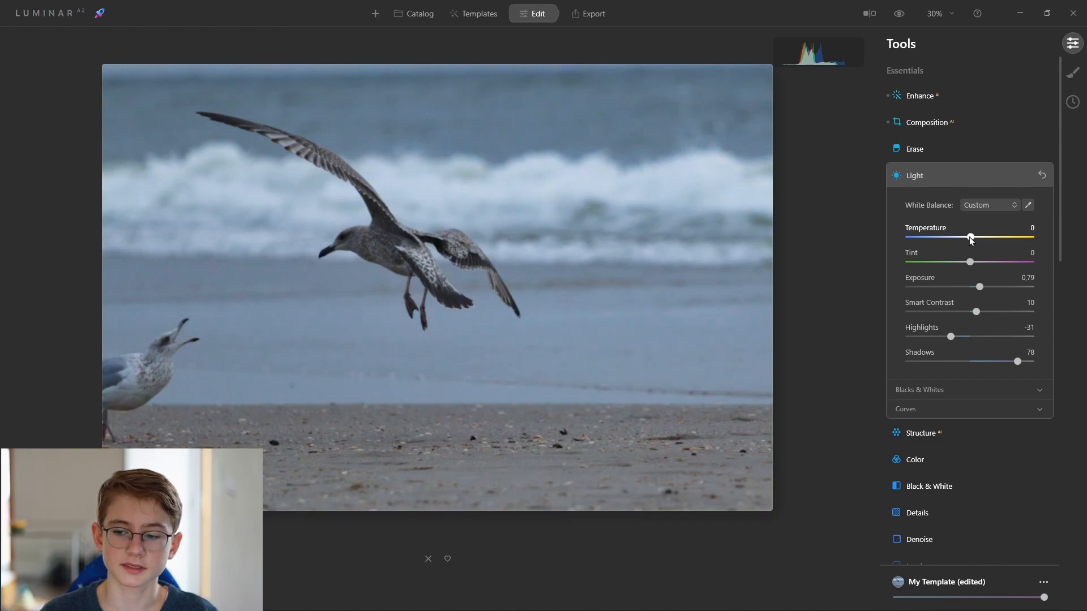
{"action": "left_click", "coordinate": [977, 175]}
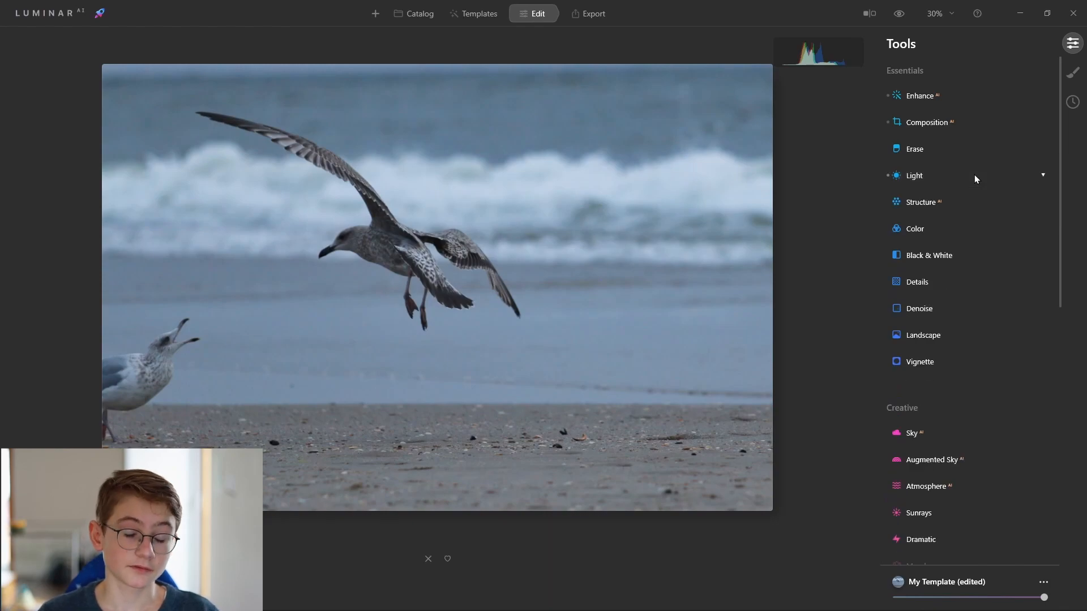
Open Structure AI, set its Amount to 25, and collapse the Structure panel.
{"action": "left_click", "coordinate": [925, 204]}
{"action": "left_click", "coordinate": [920, 202]}
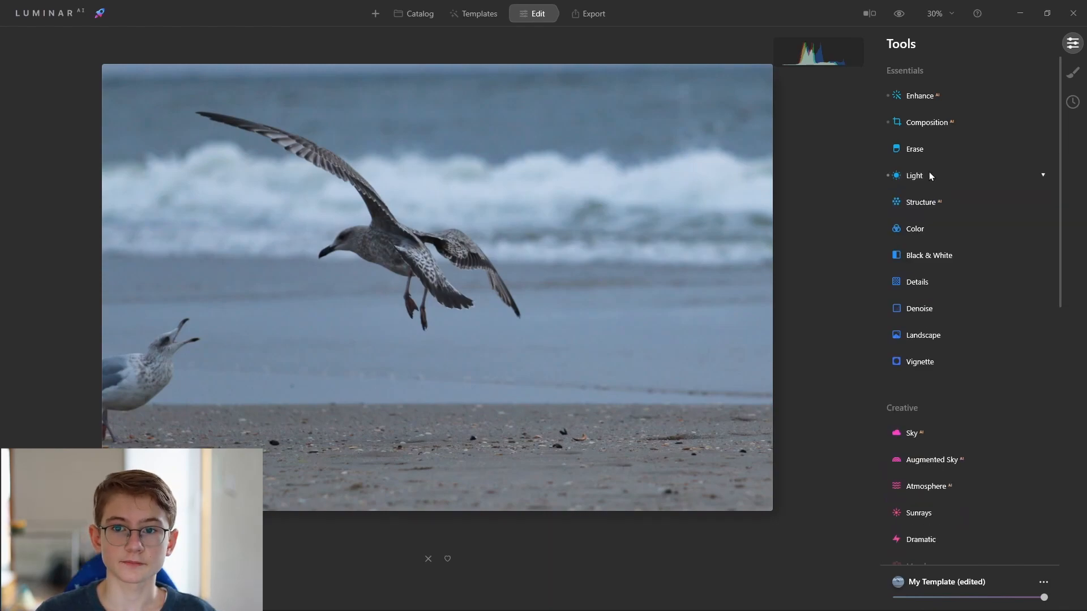
{"action": "left_click", "coordinate": [930, 203]}
{"action": "left_click_drag", "start_coordinate": [970, 240], "coordinate": [983, 235]}
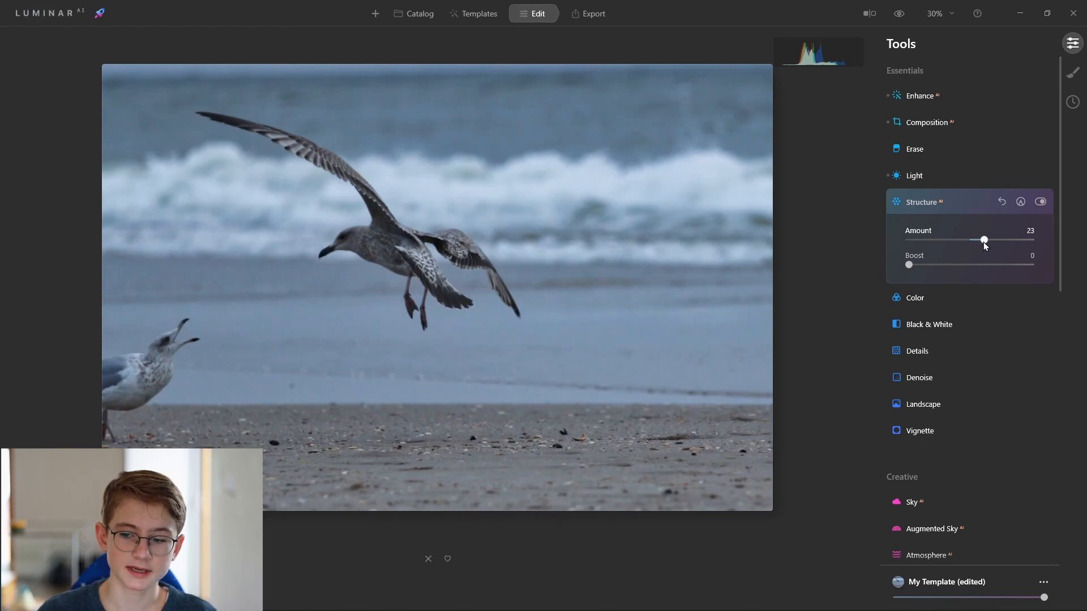
{"action": "left_click_drag", "start_coordinate": [982, 239], "coordinate": [1050, 238]}
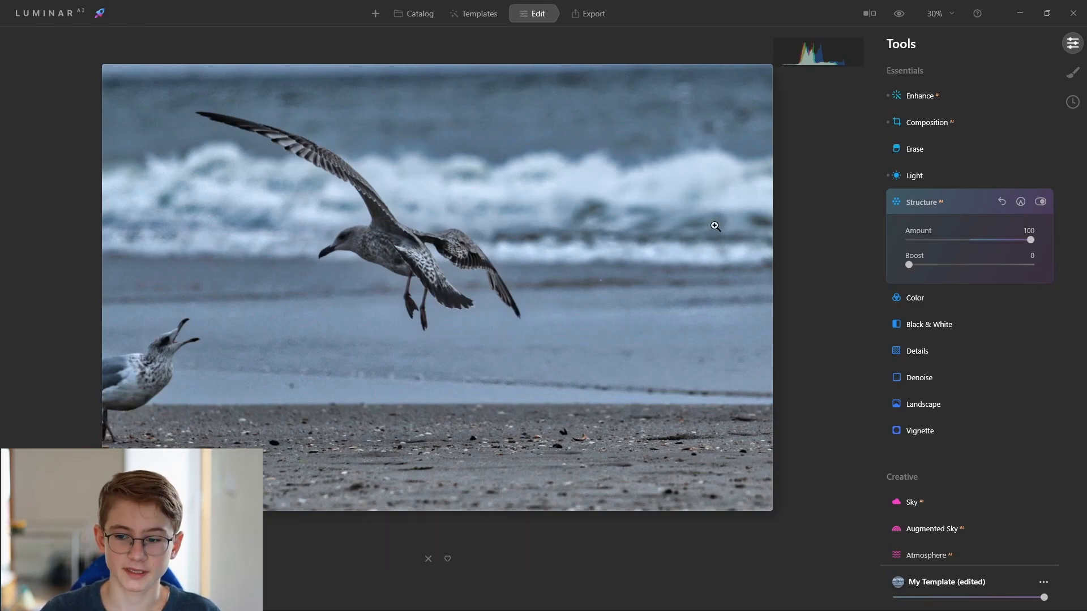
{"action": "left_click_drag", "start_coordinate": [1028, 240], "coordinate": [984, 237]}
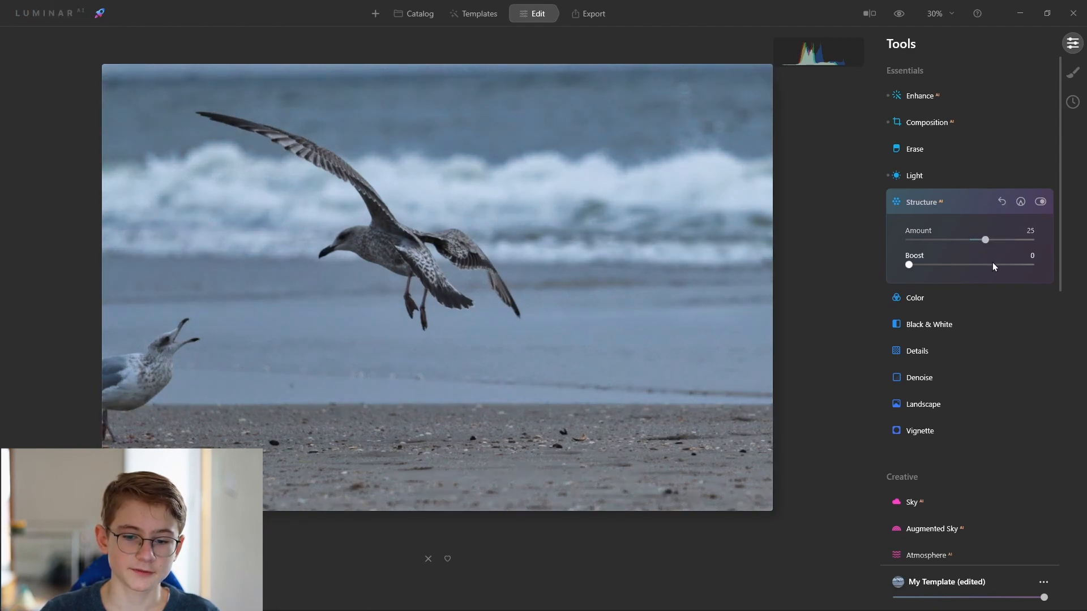
{"action": "left_click", "coordinate": [965, 202]}
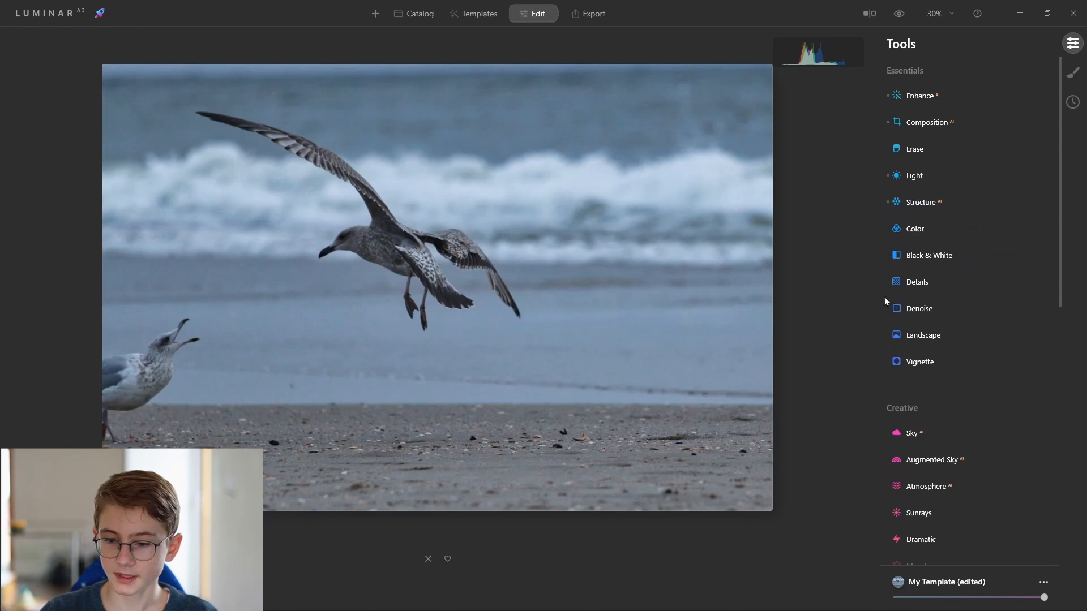
Open the Color tool, reset Saturation to 0 and set Vibrance to 26.
{"action": "left_click", "coordinate": [914, 228]}
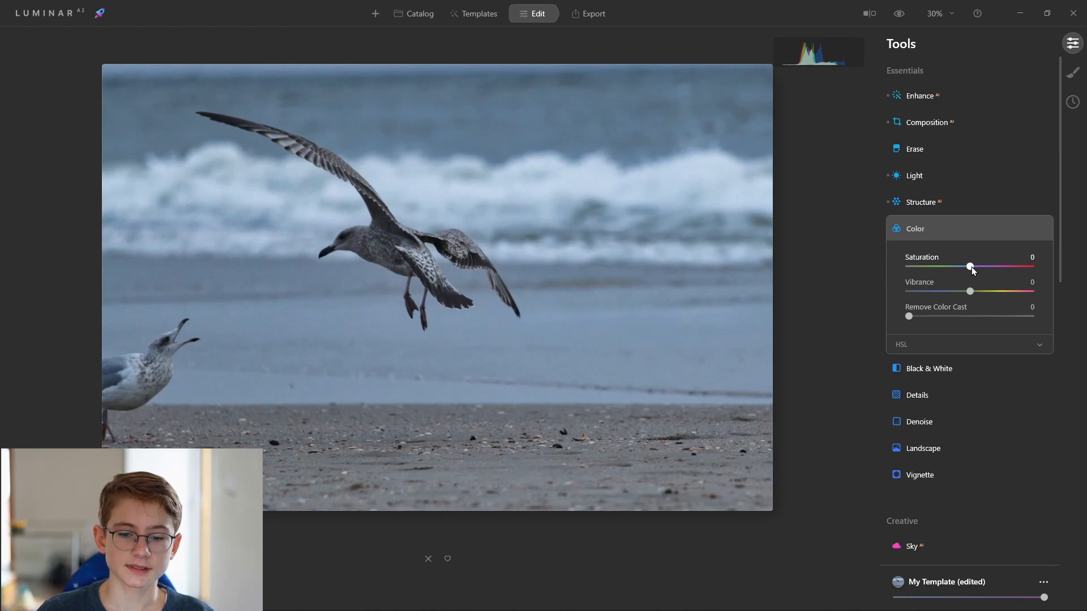
{"action": "left_click_drag", "start_coordinate": [973, 266], "coordinate": [973, 266]}
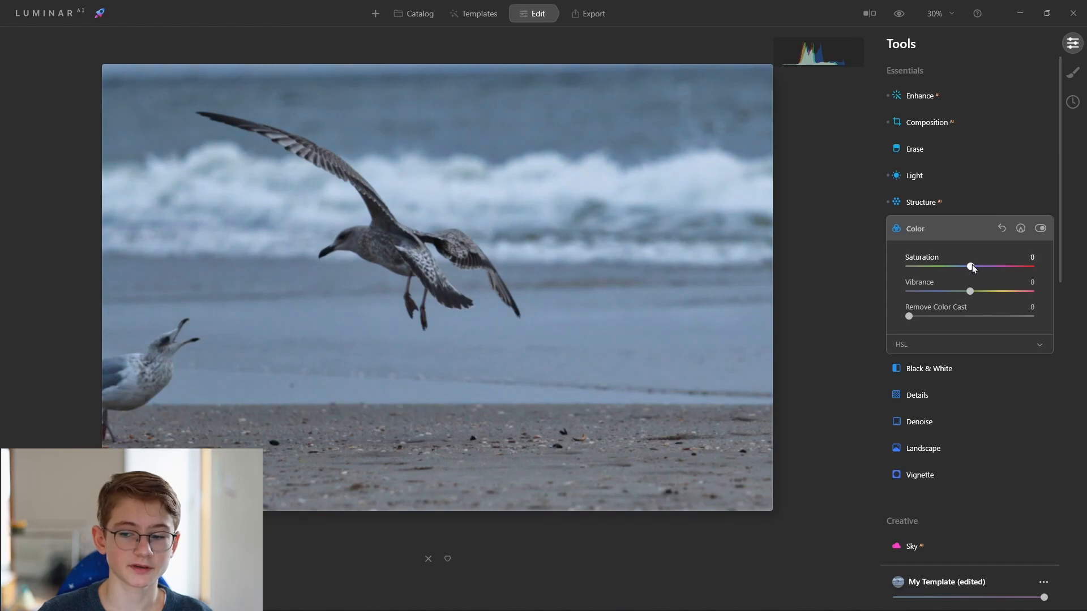
{"action": "double_click", "coordinate": [972, 266]}
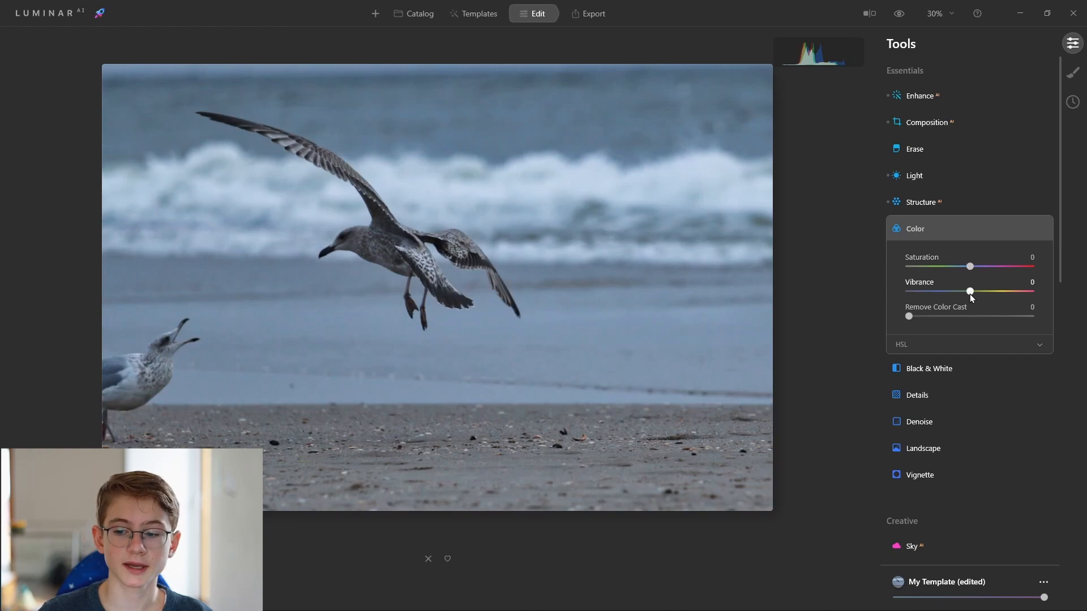
{"action": "left_click_drag", "start_coordinate": [970, 290], "coordinate": [991, 291]}
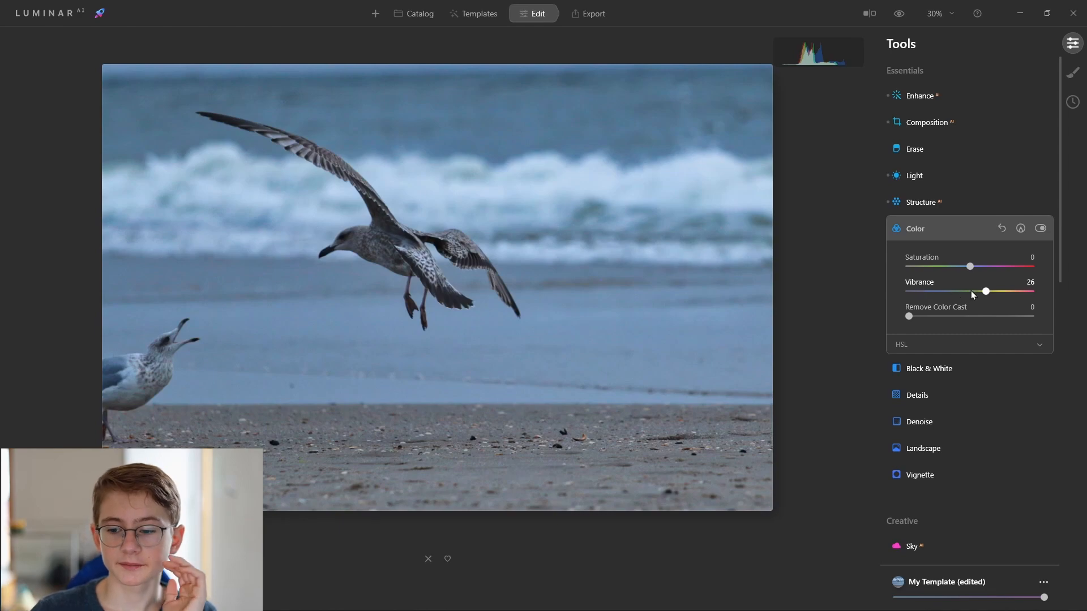
Lower Vibrance to 13, then in the HSL Hue section set Cyan to -24 and Blue to -20.
{"action": "left_click_drag", "start_coordinate": [986, 292], "coordinate": [982, 292]}
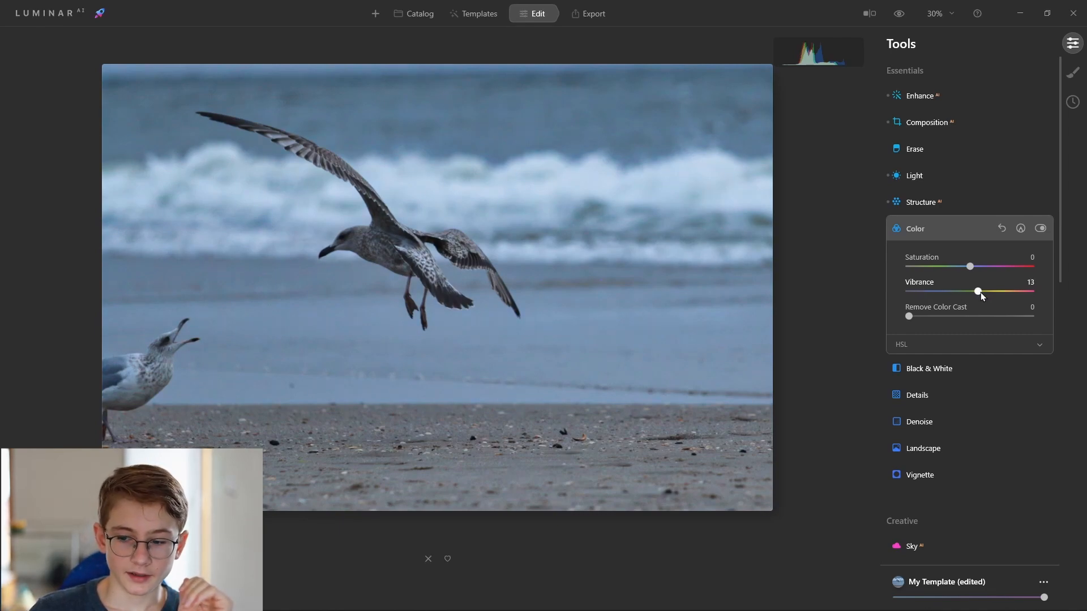
{"action": "left_click", "coordinate": [924, 348]}
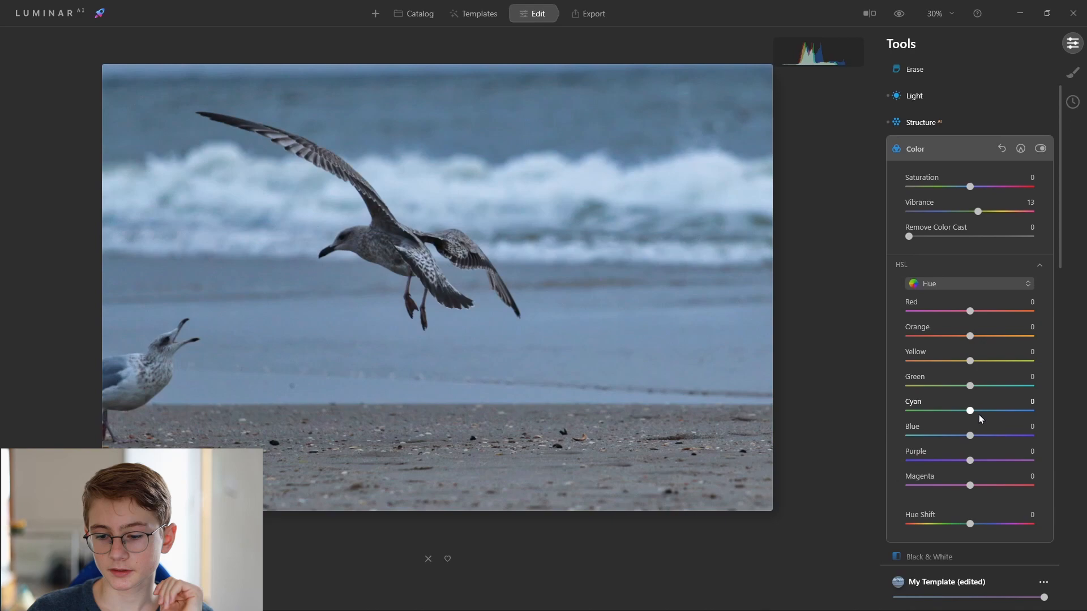
{"action": "left_click_drag", "start_coordinate": [969, 436], "coordinate": [958, 412]}
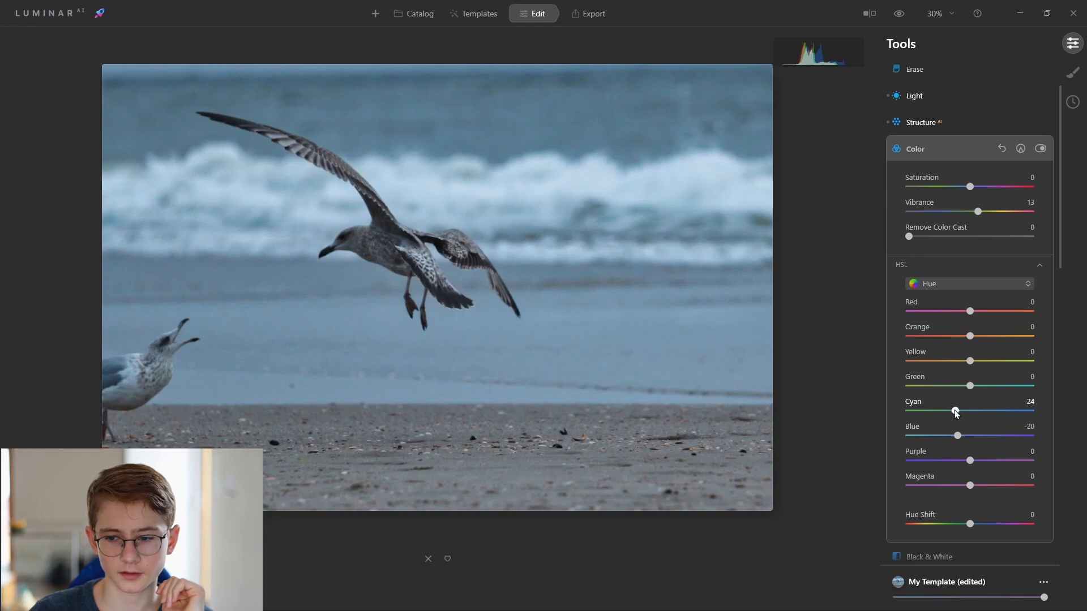
Switch HSL to Saturation, set Blue saturation to -10, and collapse the Color panel.
{"action": "left_click", "coordinate": [953, 283]}
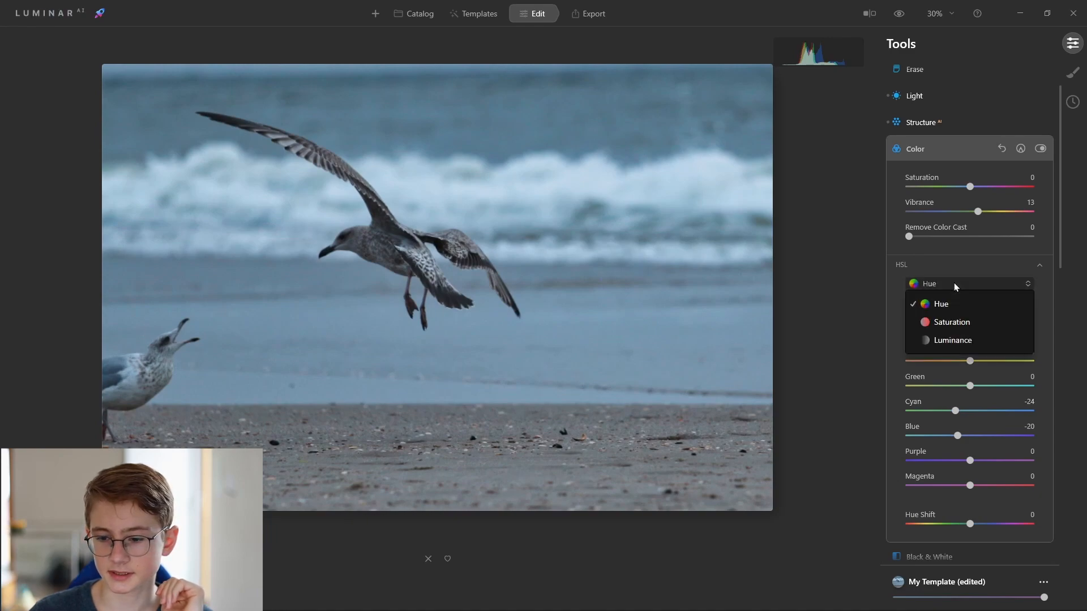
{"action": "left_click", "coordinate": [945, 325]}
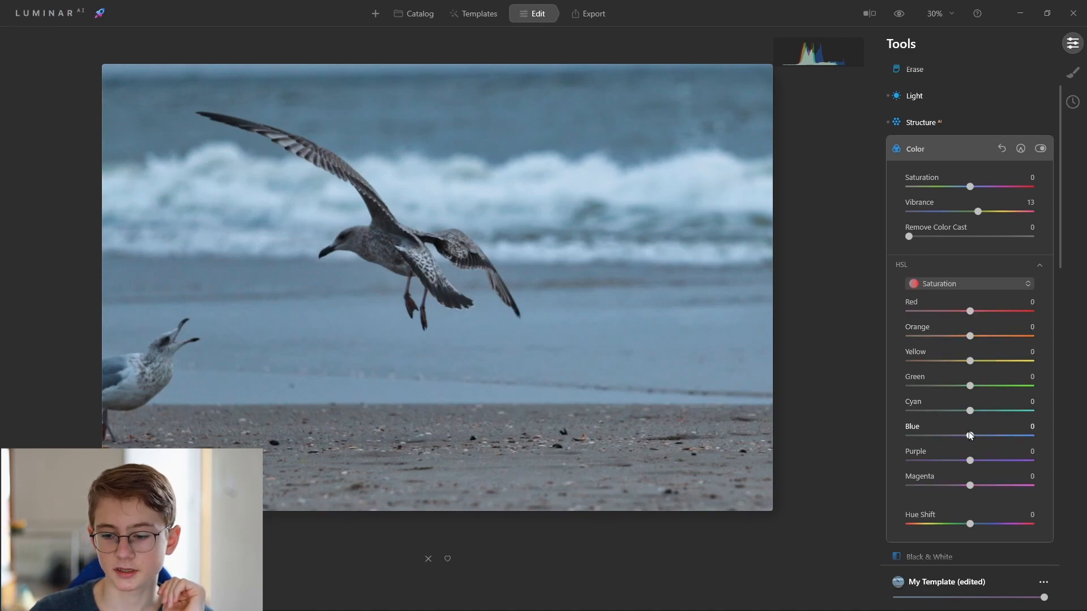
{"action": "left_click_drag", "start_coordinate": [969, 435], "coordinate": [963, 435]}
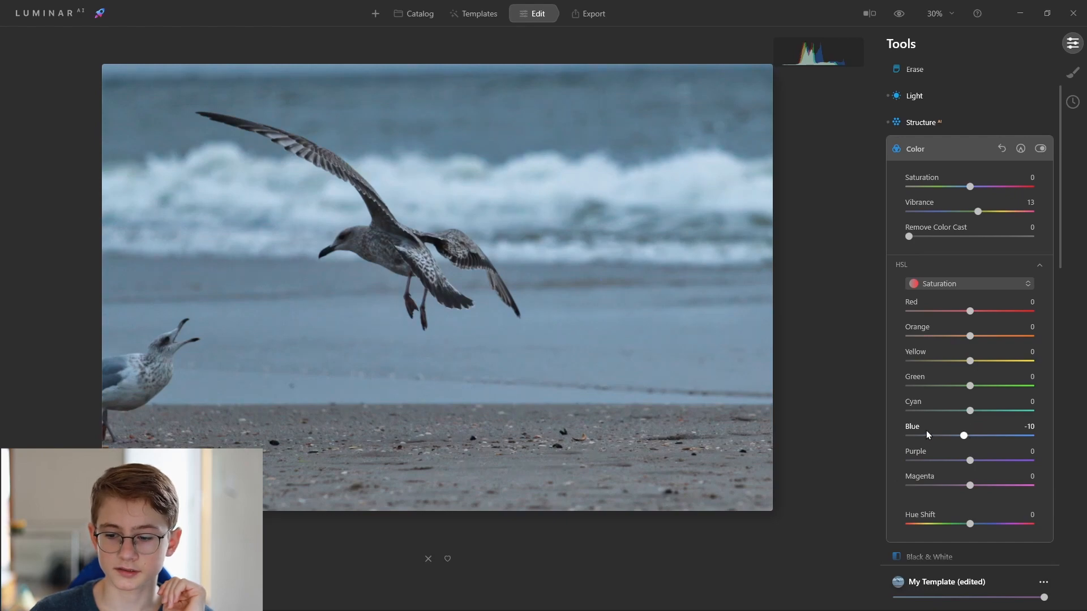
{"action": "left_click", "coordinate": [961, 147]}
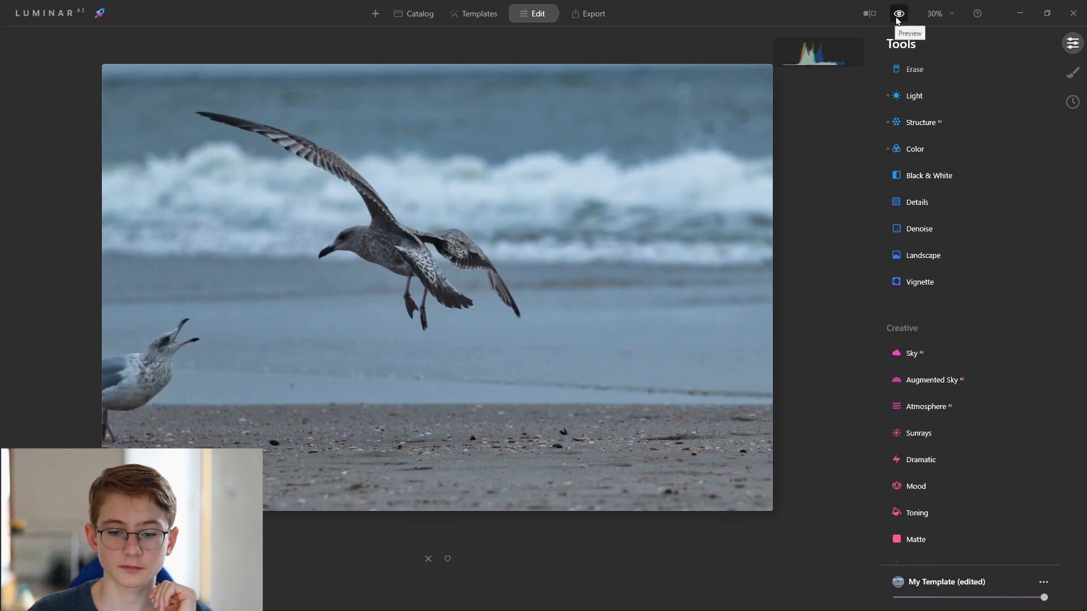
Toggle the preview repeatedly to compare the edited photo with the original.
{"action": "left_click", "coordinate": [898, 14]}
{"action": "left_click", "coordinate": [898, 13]}
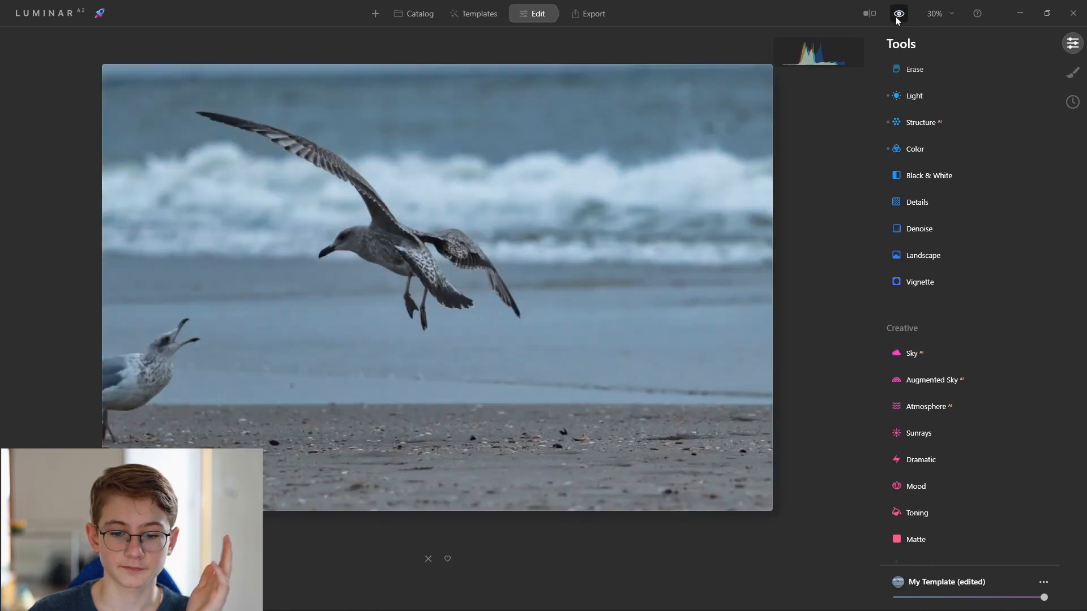
{"action": "left_click", "coordinate": [898, 14]}
{"action": "left_click", "coordinate": [898, 14]}
{"action": "left_click", "coordinate": [898, 15]}
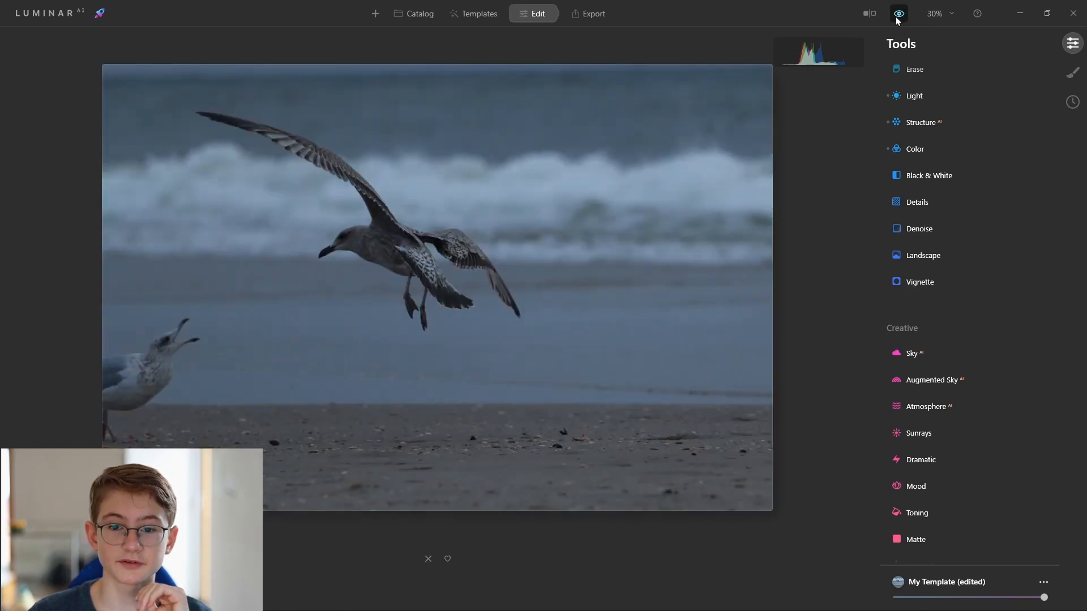
{"action": "left_click", "coordinate": [898, 15]}
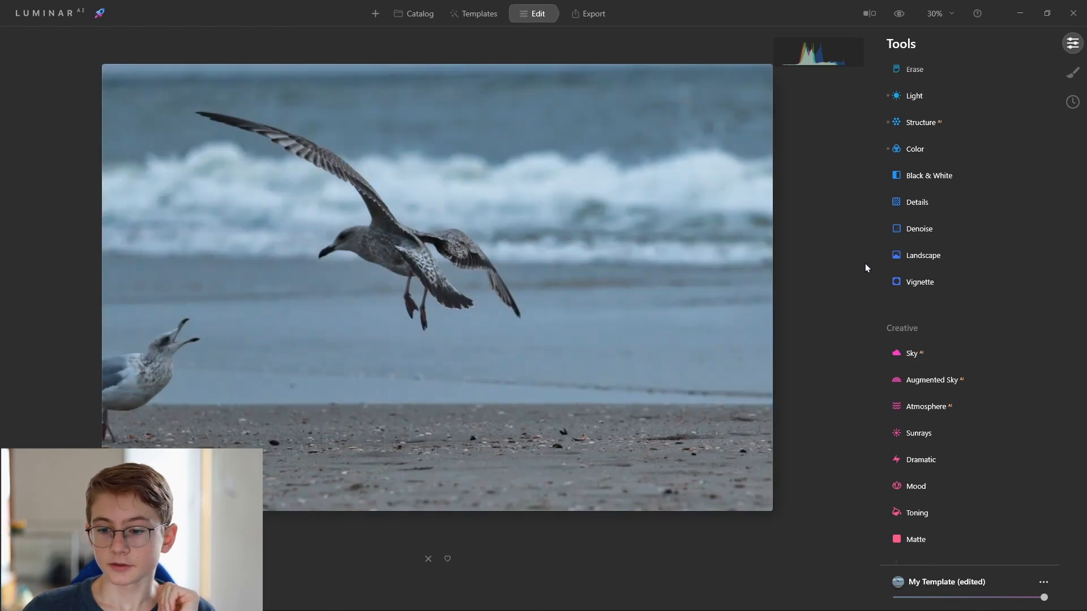
Try converting the photo to black and white, then reset the Black & White tool and collapse it.
{"action": "left_click", "coordinate": [907, 176]}
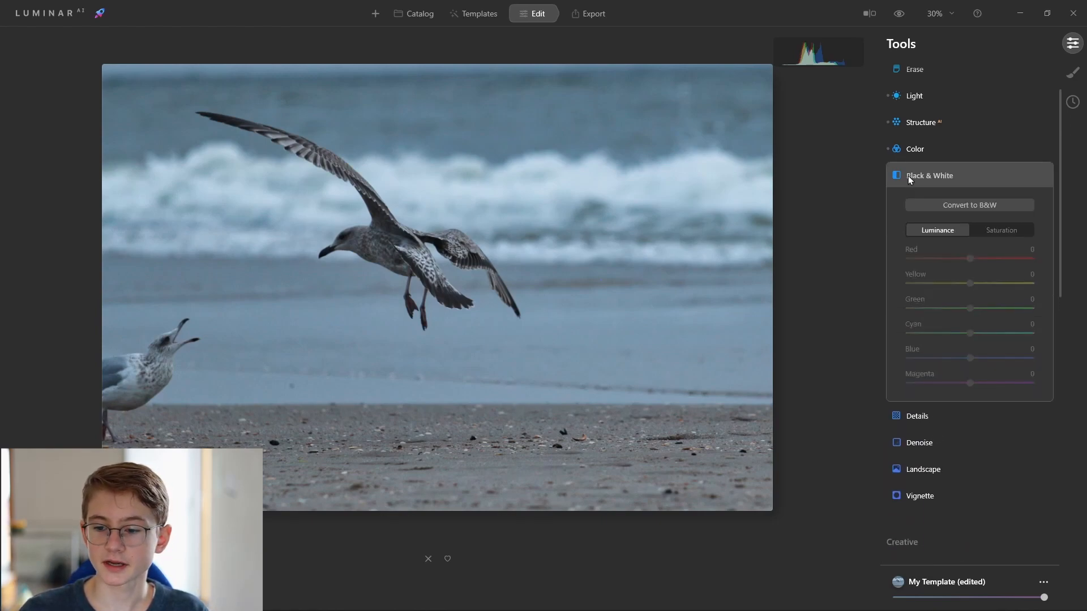
{"action": "left_click", "coordinate": [947, 206]}
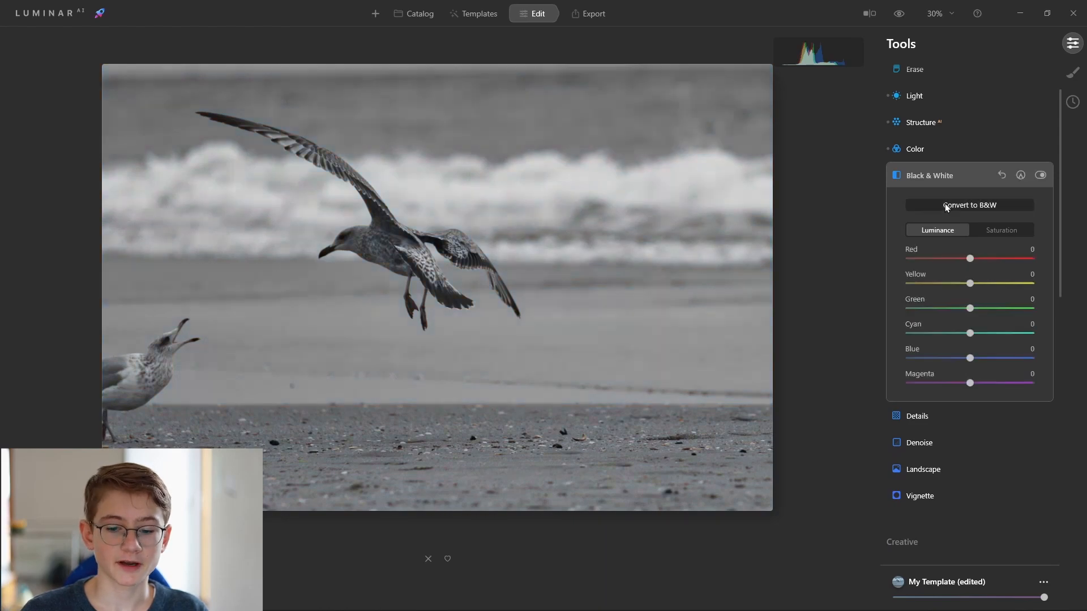
{"action": "left_click", "coordinate": [1004, 177]}
{"action": "left_click", "coordinate": [962, 181]}
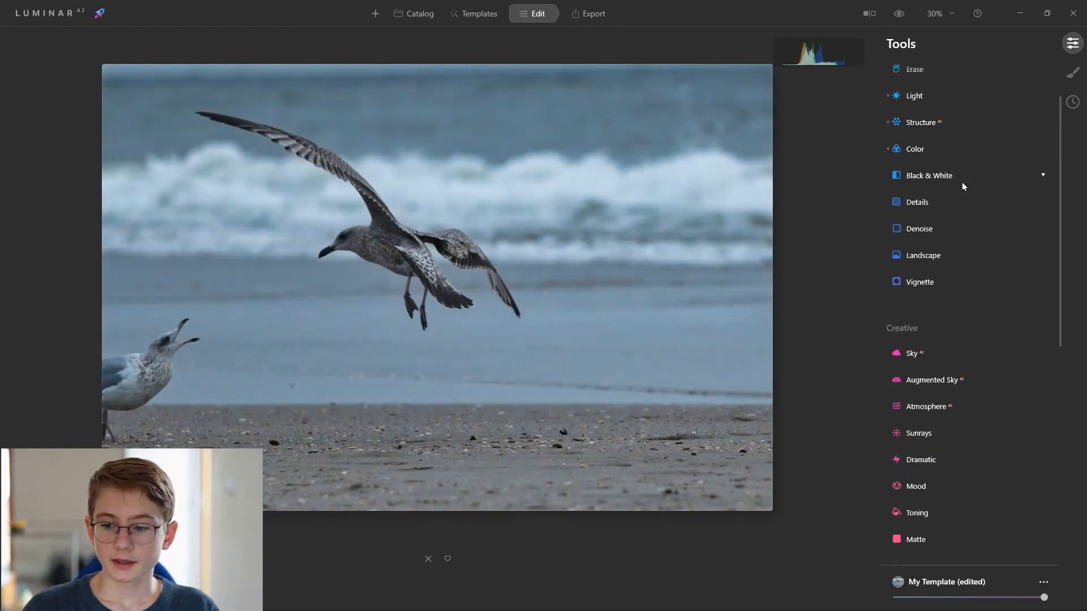
Open the Details tool, set Small Details to 6 and Medium Details to 10, and collapse the panel.
{"action": "left_click", "coordinate": [920, 206]}
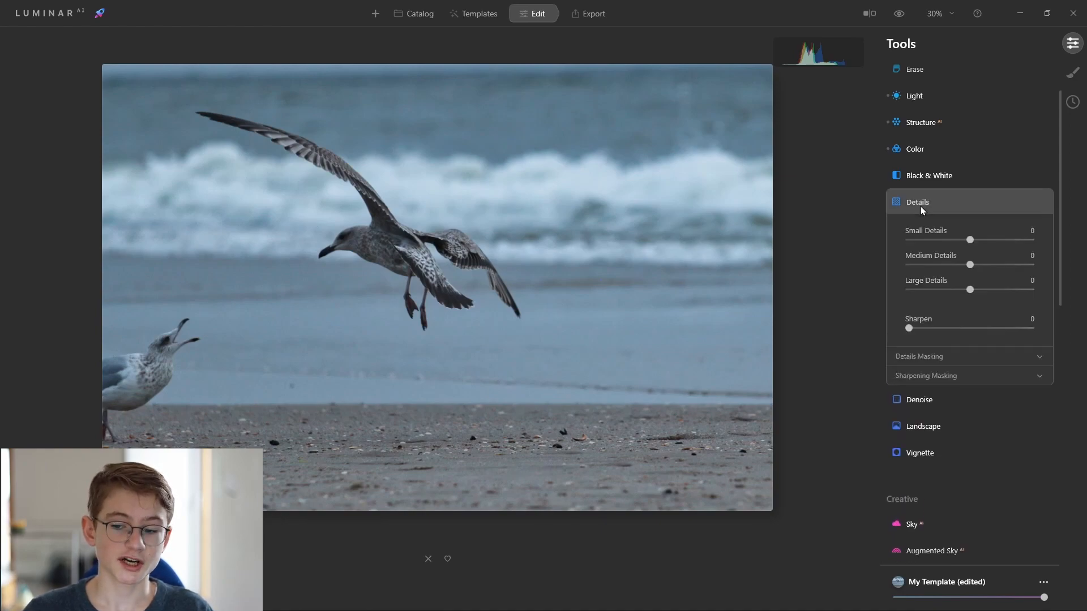
{"action": "left_click", "coordinate": [972, 240]}
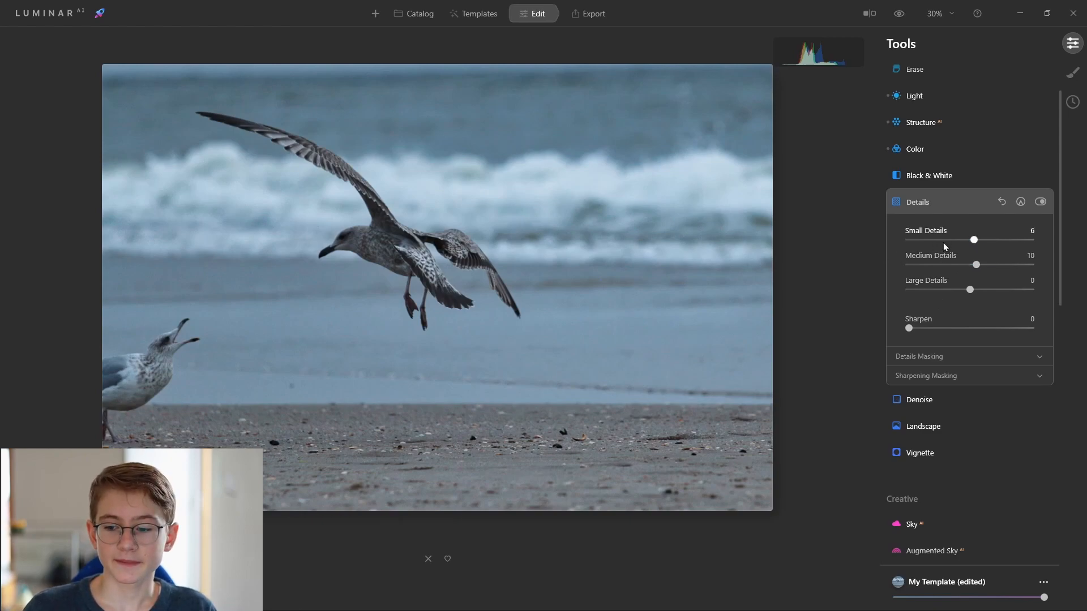
{"action": "left_click", "coordinate": [949, 209]}
{"action": "left_click", "coordinate": [929, 204]}
{"action": "left_click", "coordinate": [928, 205]}
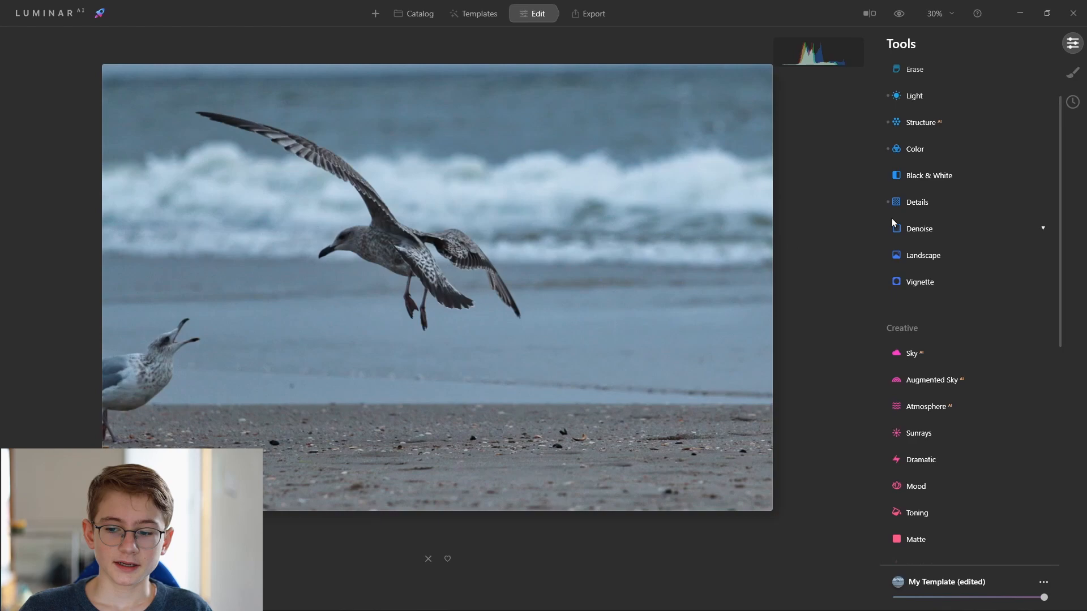
Open Denoise, set Luminosity Denoise to 43 and Color Denoise to 46, compare on/off, and collapse the panel.
{"action": "left_click", "coordinate": [903, 231]}
{"action": "left_click", "coordinate": [903, 231]}
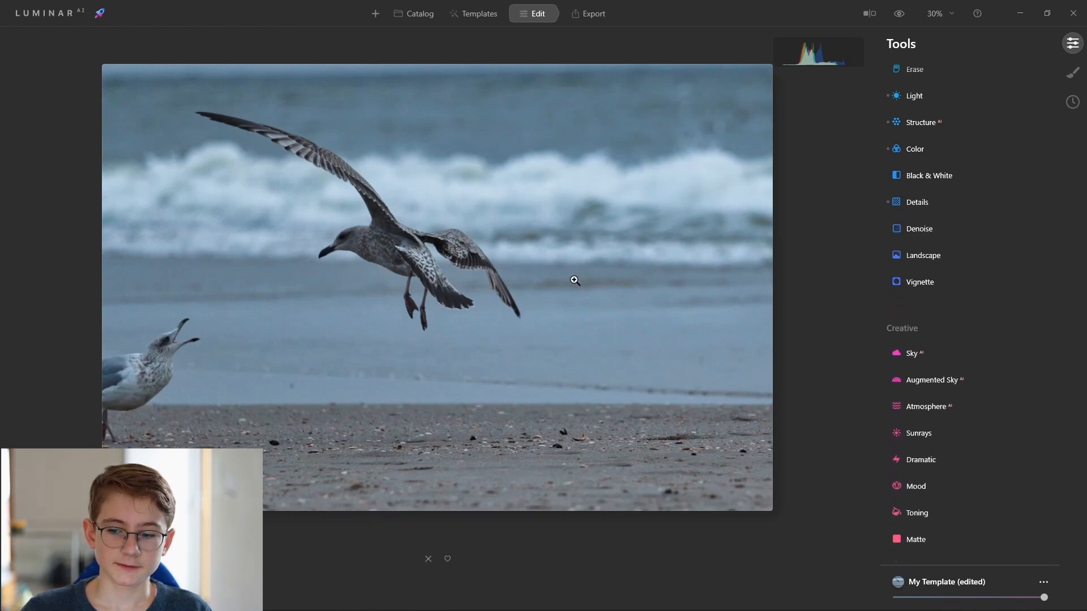
{"action": "left_click", "coordinate": [359, 276]}
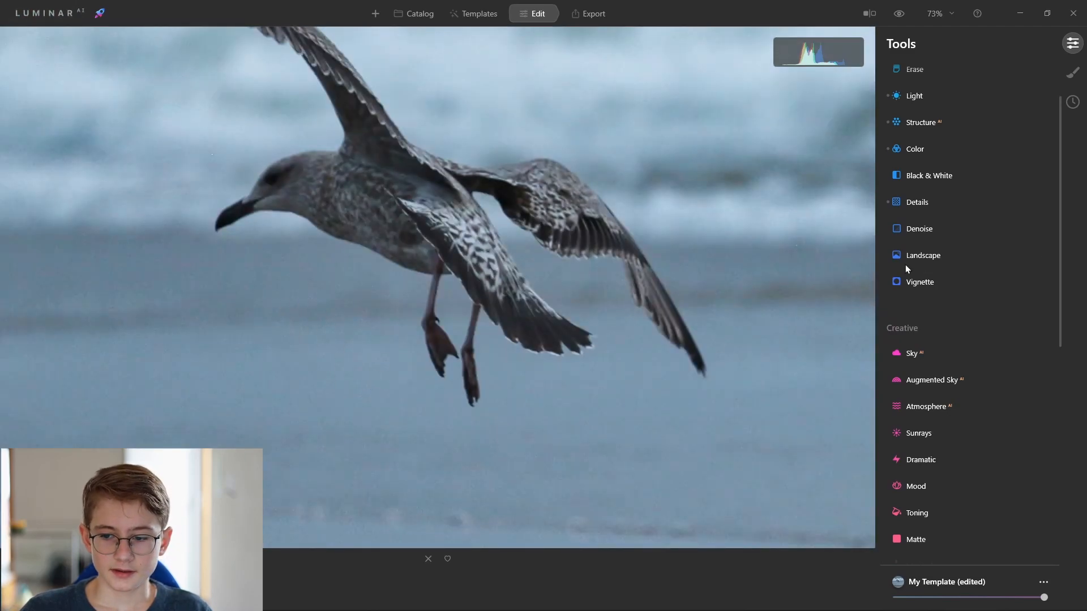
{"action": "left_click", "coordinate": [923, 228]}
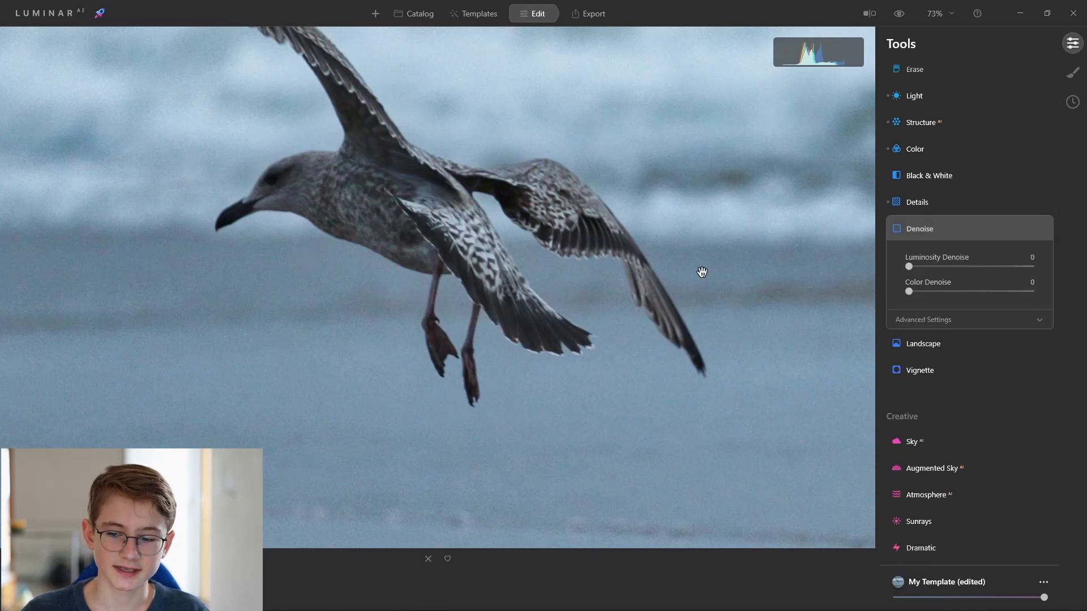
{"action": "left_click_drag", "start_coordinate": [908, 267], "coordinate": [965, 291]}
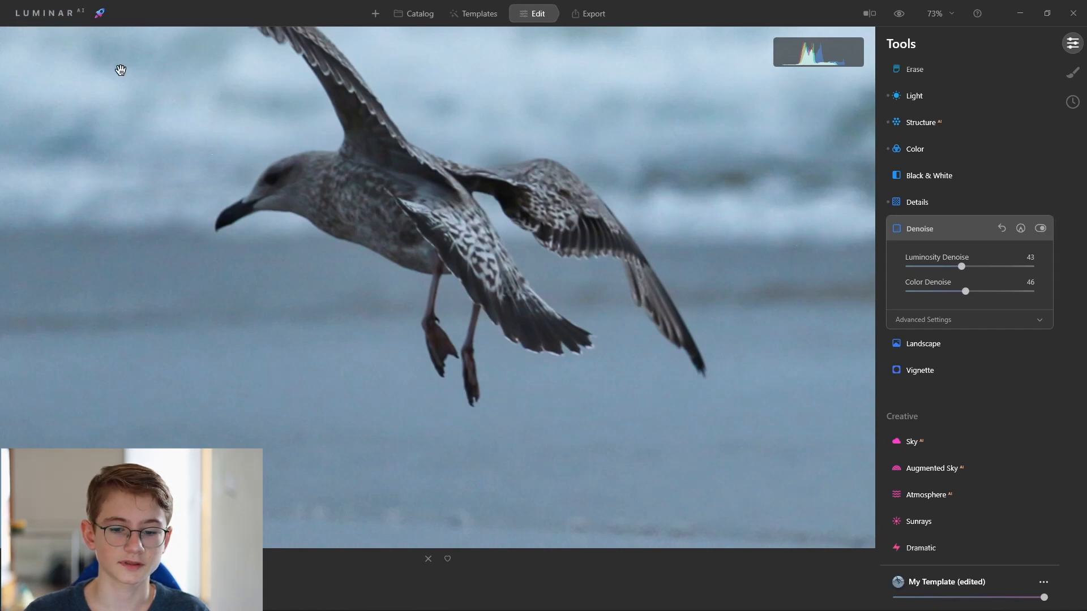
{"action": "left_click", "coordinate": [1041, 229]}
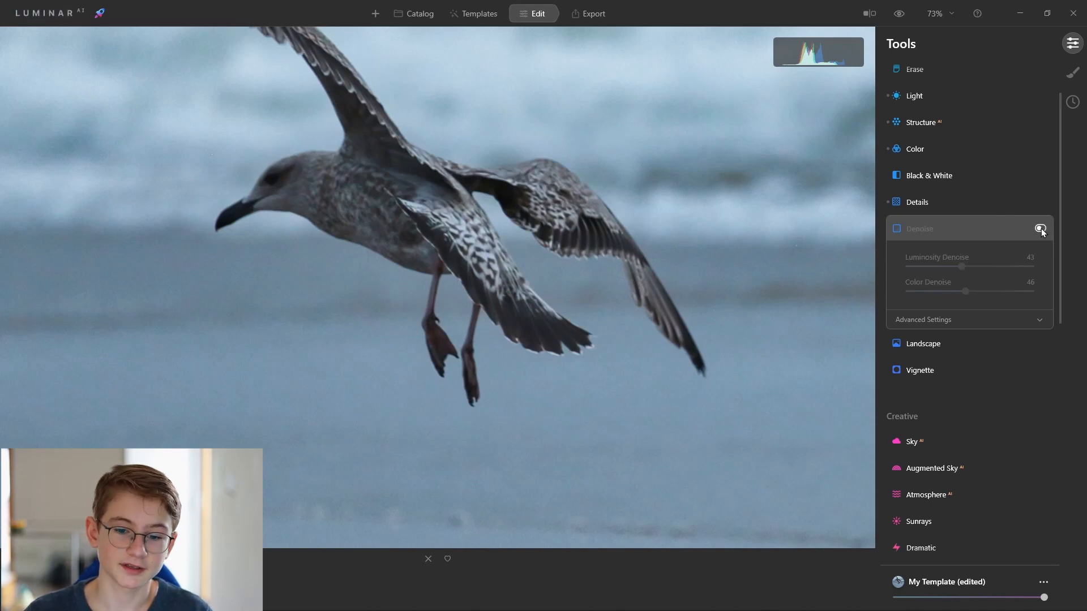
{"action": "left_click", "coordinate": [1040, 228]}
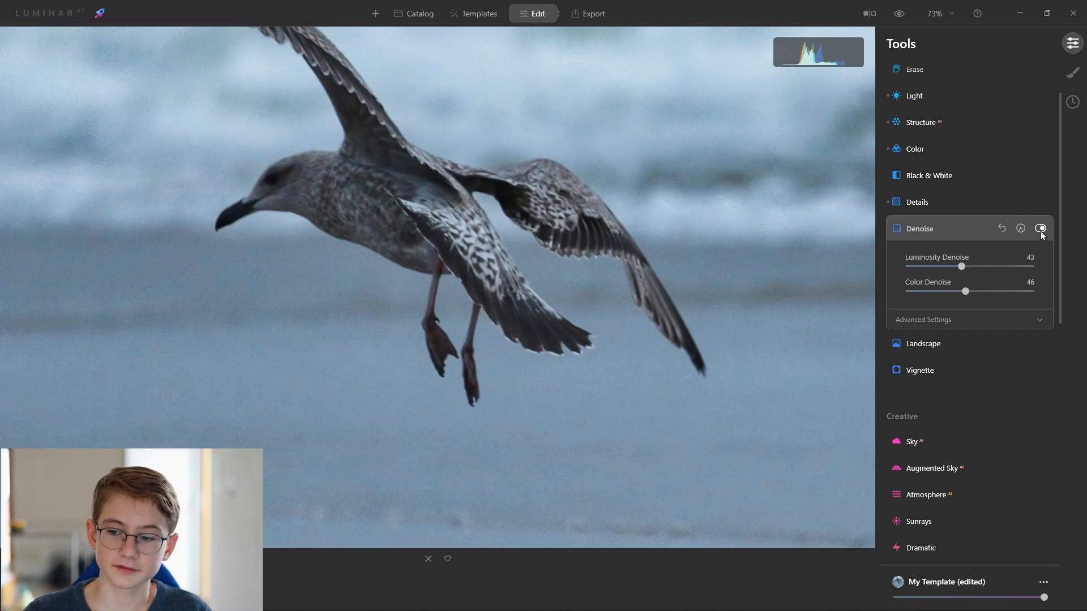
{"action": "left_click", "coordinate": [951, 232]}
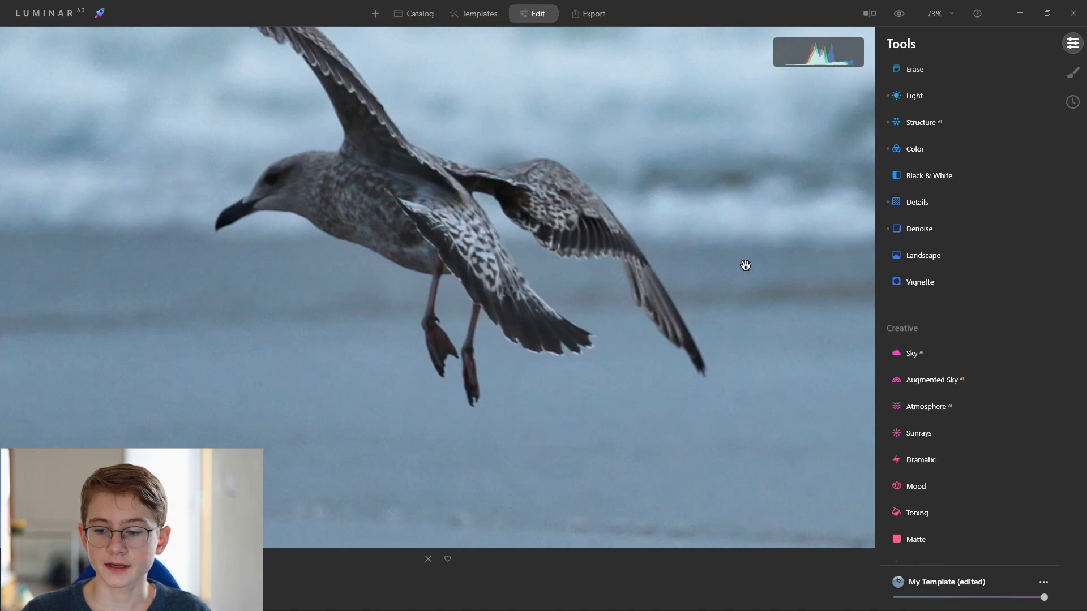
Open the Landscape tool, set Dehaze to 25 and Golden Hour to 13, and collapse the panel.
{"action": "scroll", "coordinate": [643, 262], "scroll_direction": "down", "scroll_amount": 5}
{"action": "scroll", "coordinate": [623, 266], "scroll_direction": "up", "scroll_amount": 1}
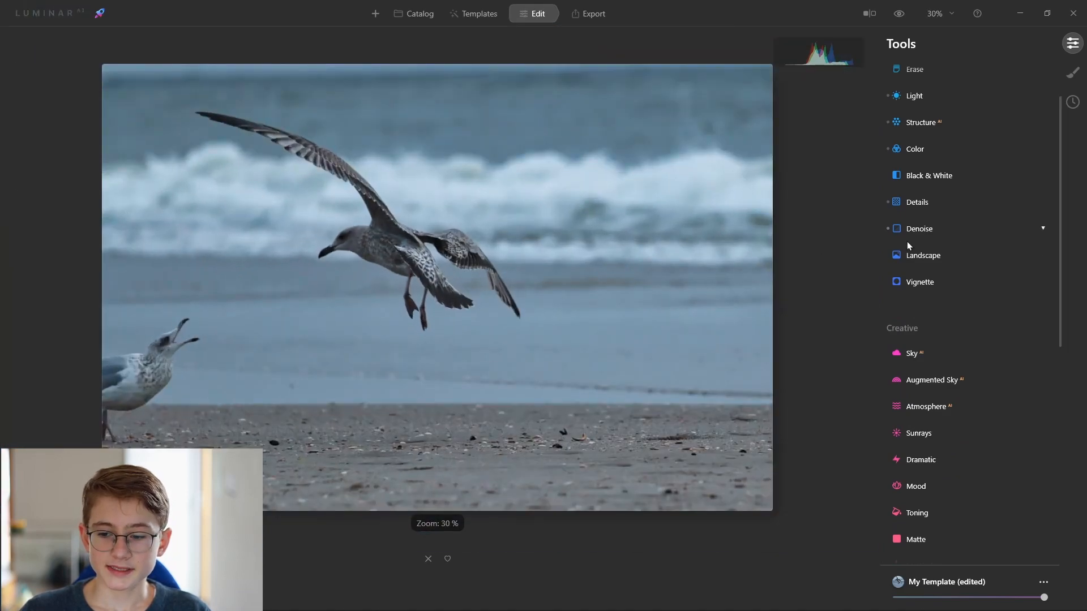
{"action": "left_click", "coordinate": [912, 255]}
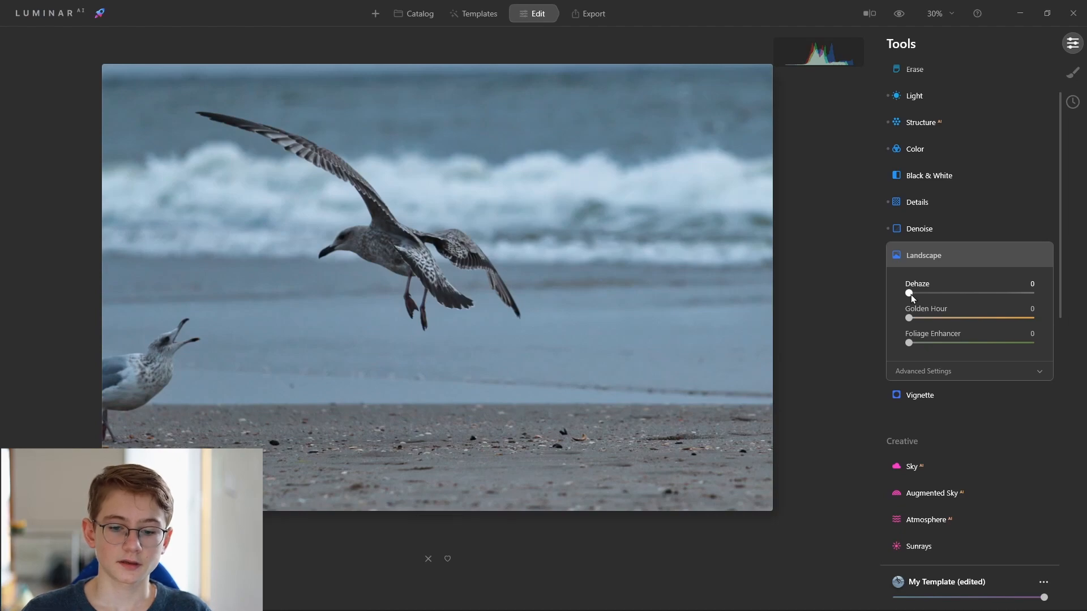
{"action": "left_click_drag", "start_coordinate": [913, 294], "coordinate": [924, 297]}
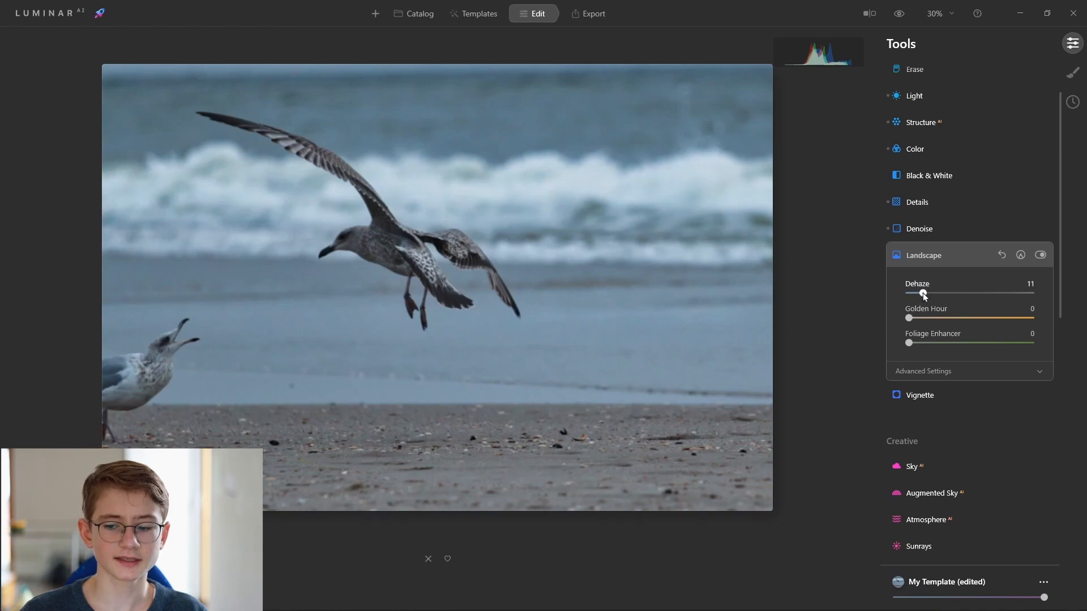
{"action": "left_click_drag", "start_coordinate": [932, 292], "coordinate": [936, 295]}
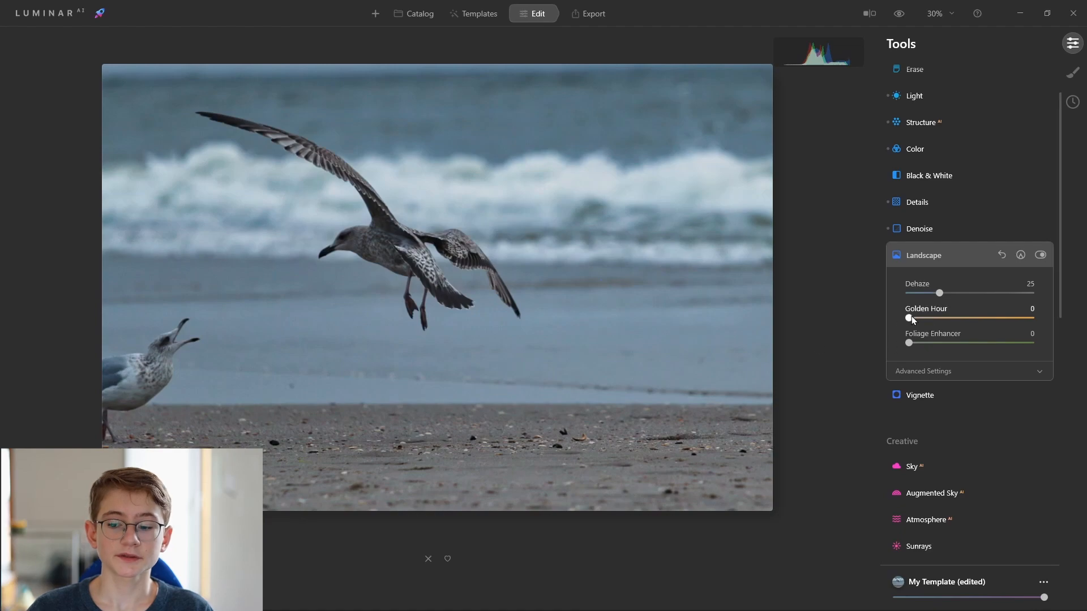
{"action": "left_click_drag", "start_coordinate": [908, 320], "coordinate": [928, 323]}
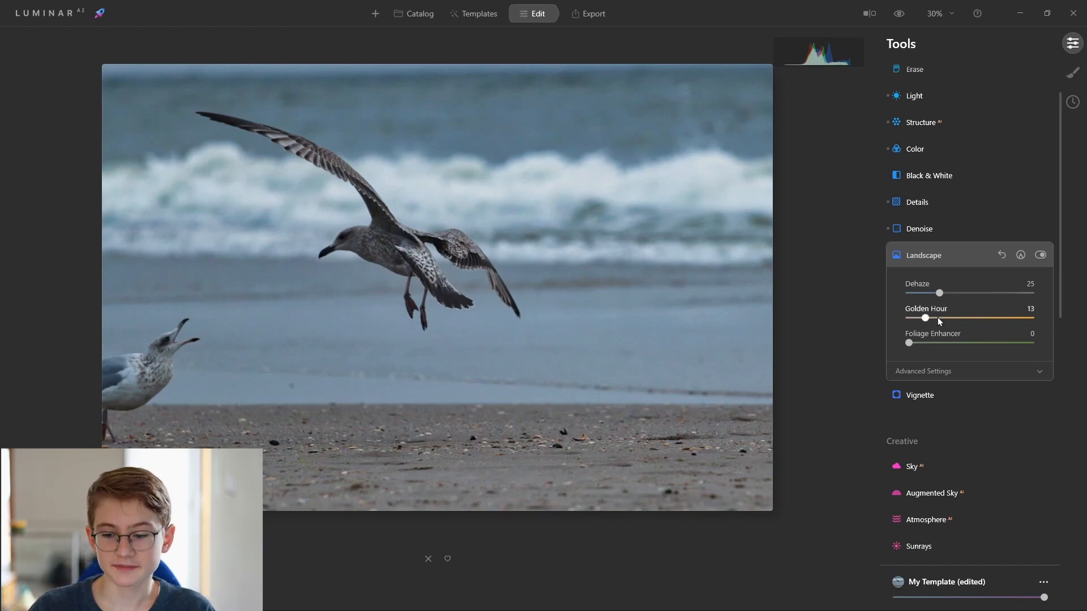
{"action": "left_click", "coordinate": [940, 255]}
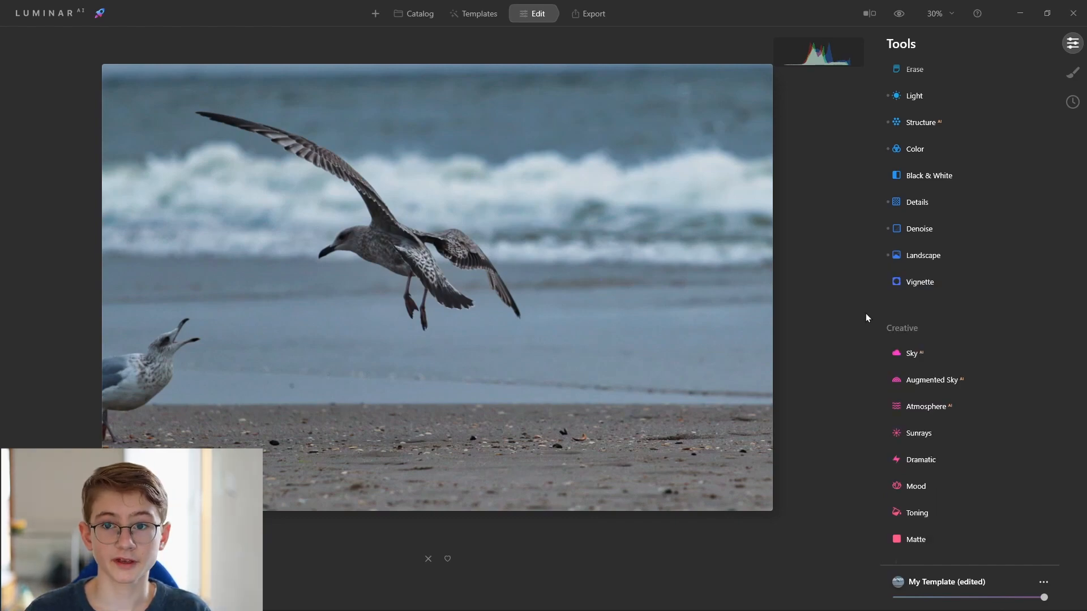
Open Vignette, set Amount to -67 and Size to 53, and expand its Advanced Settings.
{"action": "left_click", "coordinate": [921, 282]}
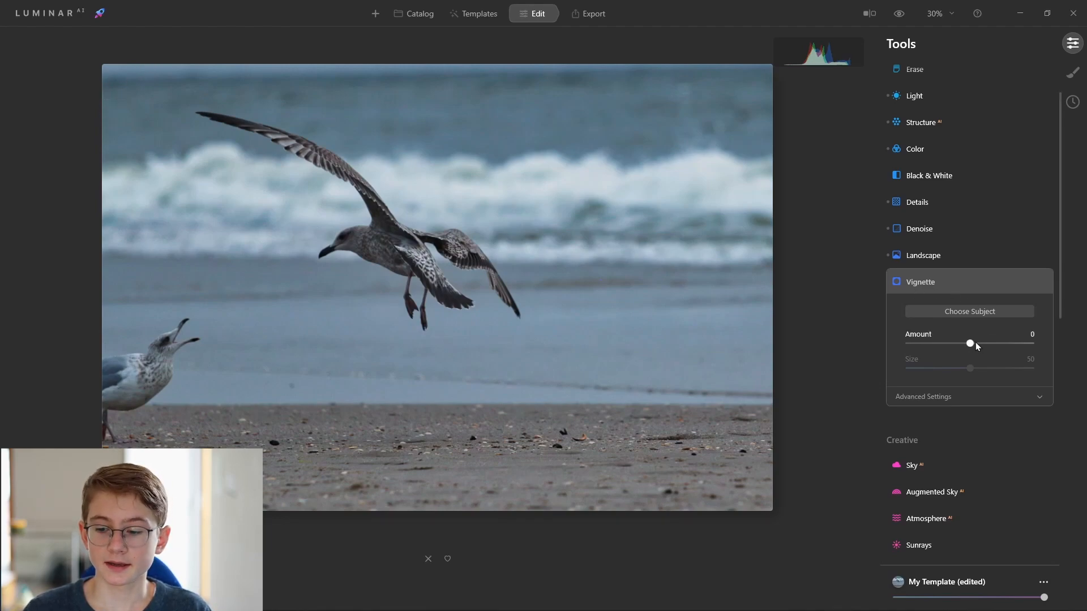
{"action": "left_click_drag", "start_coordinate": [970, 341], "coordinate": [984, 342]}
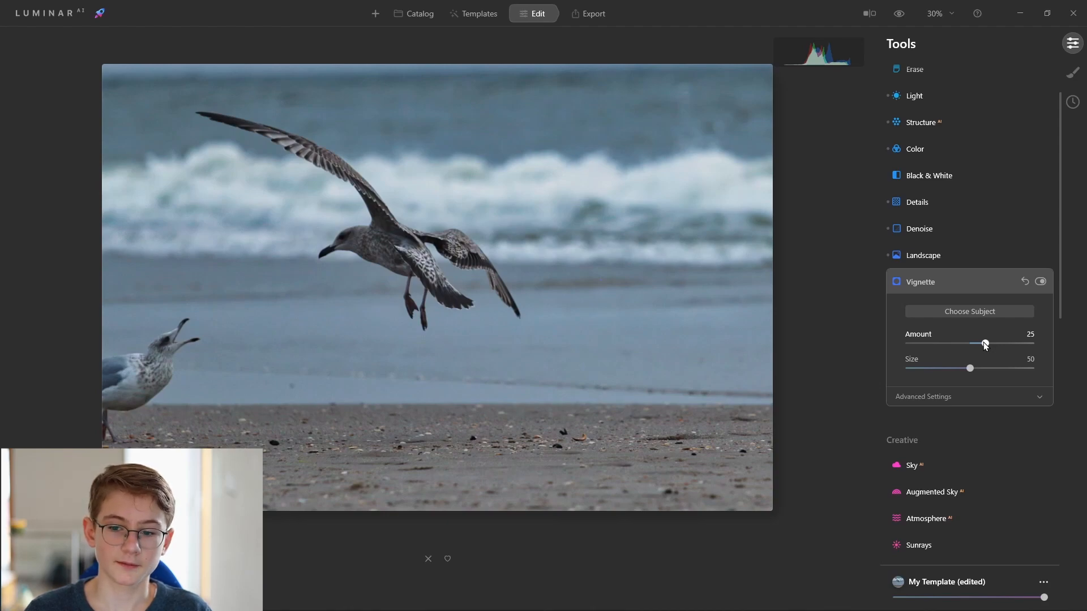
{"action": "left_click_drag", "start_coordinate": [993, 346], "coordinate": [899, 345]}
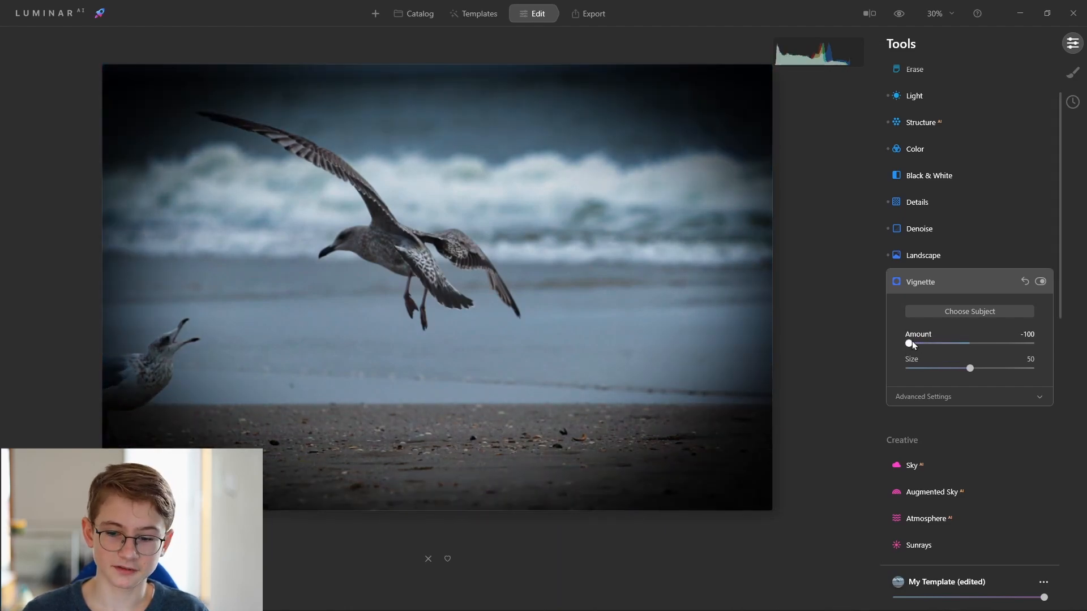
{"action": "left_click_drag", "start_coordinate": [912, 338], "coordinate": [930, 336]}
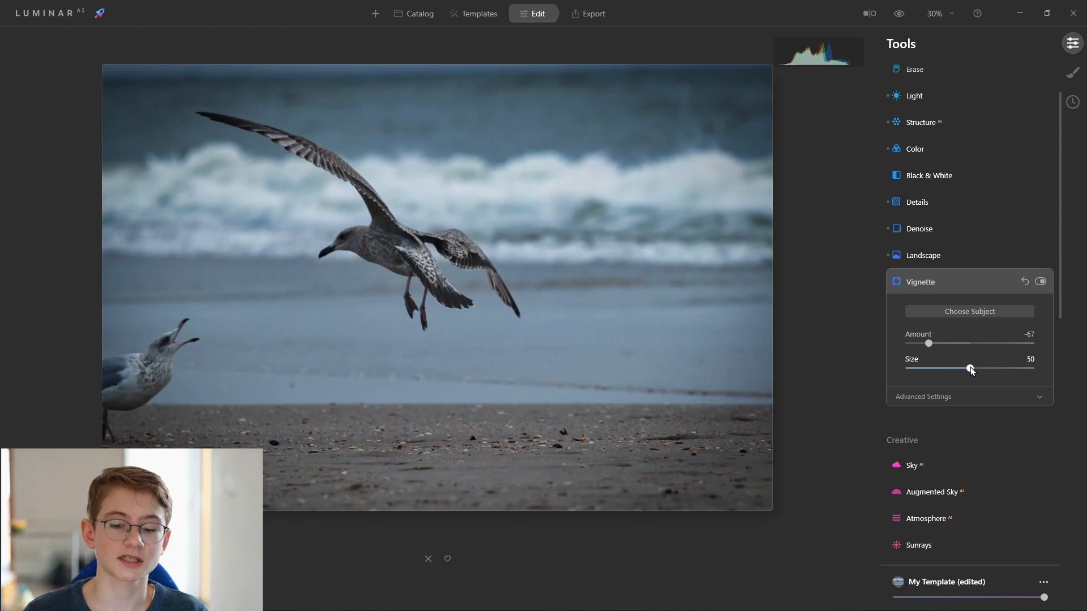
{"action": "mouse_move", "coordinate": [970, 369]}
{"action": "left_mouse_down"}
{"action": "mouse_move", "coordinate": [937, 370]}
{"action": "mouse_move", "coordinate": [986, 367]}
{"action": "mouse_move", "coordinate": [973, 368]}
{"action": "left_mouse_up"}
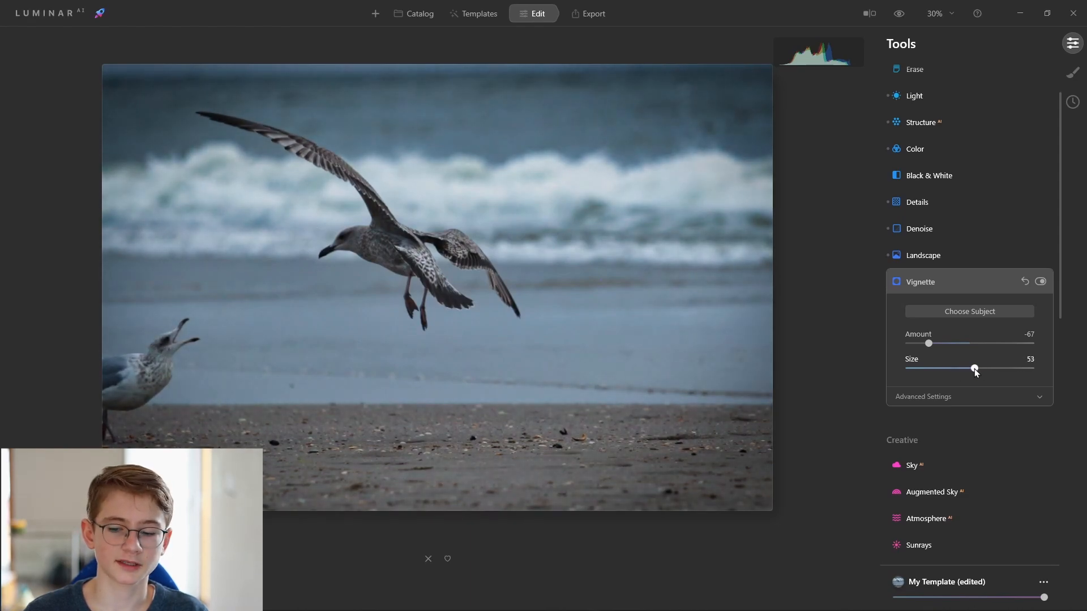
{"action": "left_click", "coordinate": [935, 402]}
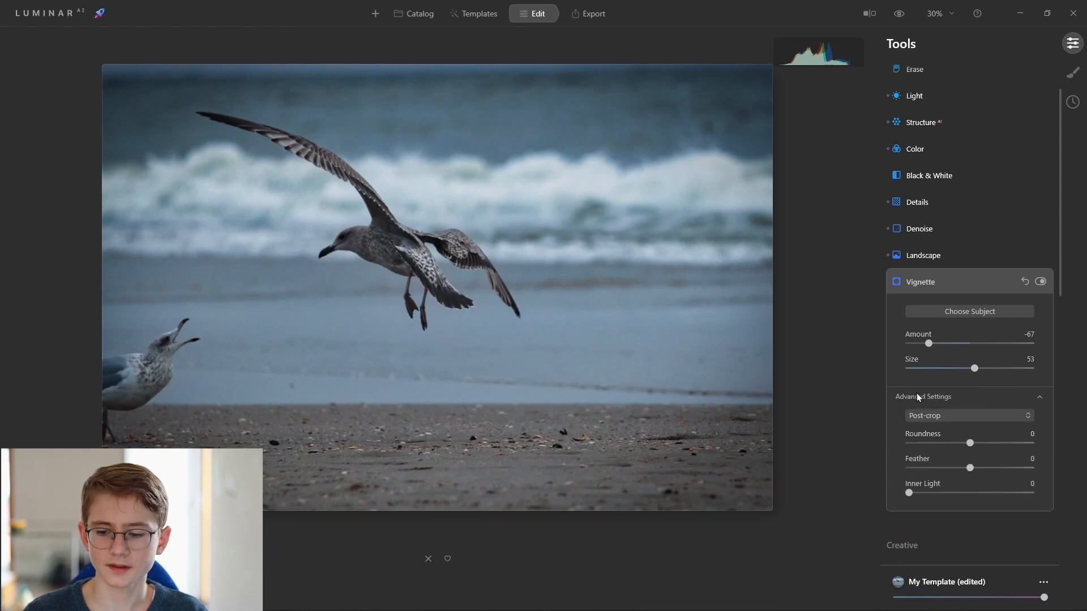
Set Vignette Roundness to 60, Feather to 49, Inner Light to 28 and Amount to -59, then collapse the panel.
{"action": "scroll", "coordinate": [918, 396], "scroll_direction": "down", "scroll_amount": 1}
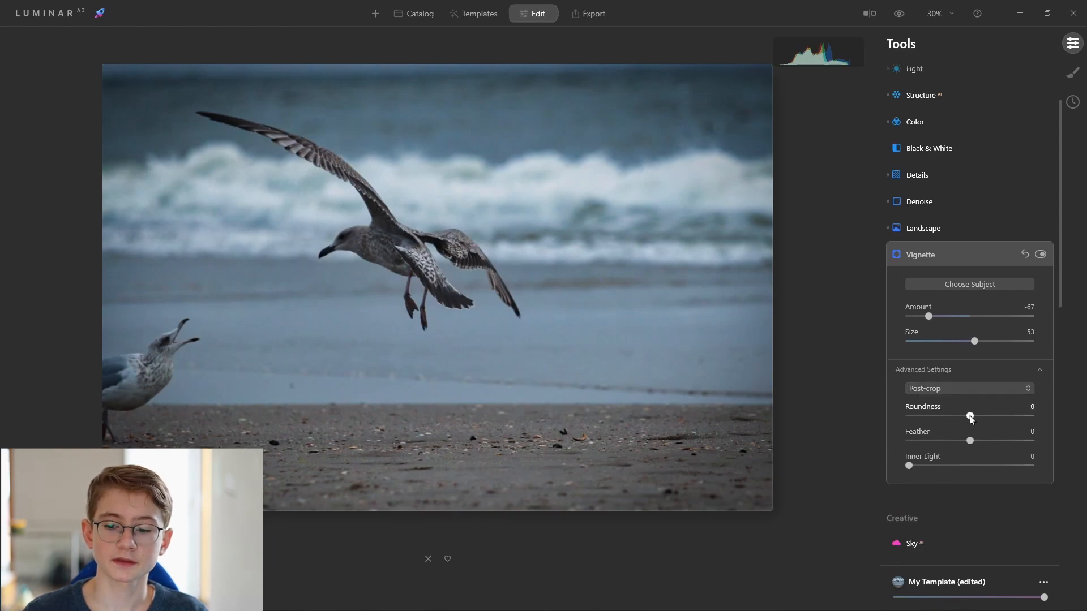
{"action": "left_click_drag", "start_coordinate": [976, 415], "coordinate": [1041, 409]}
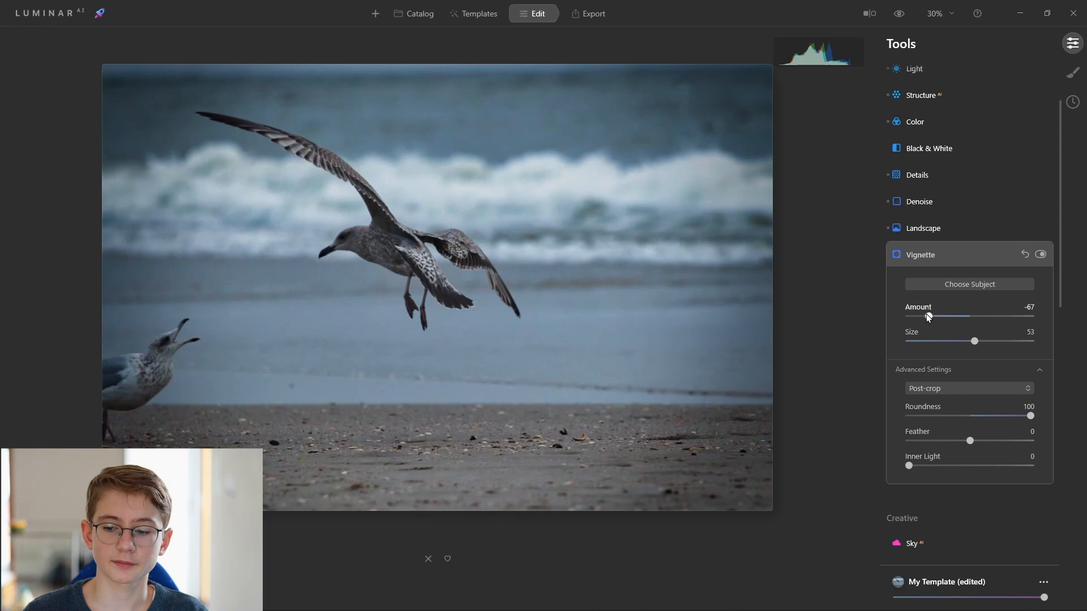
{"action": "left_click_drag", "start_coordinate": [929, 316], "coordinate": [854, 317]}
{"action": "mouse_move", "coordinate": [1030, 416]}
{"action": "left_mouse_down"}
{"action": "mouse_move", "coordinate": [876, 417]}
{"action": "mouse_move", "coordinate": [1010, 416]}
{"action": "left_mouse_up"}
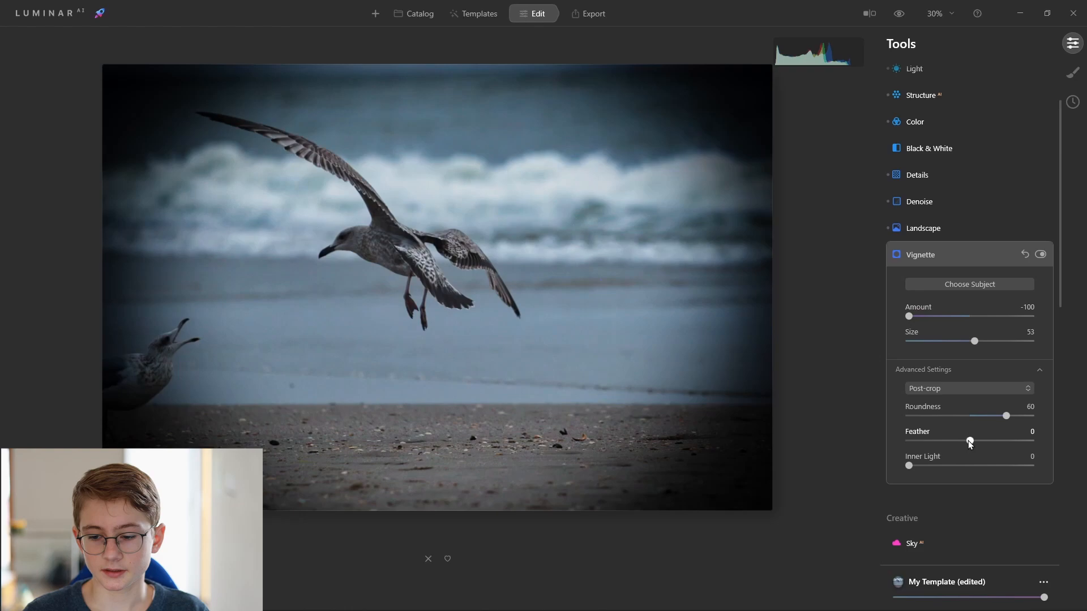
{"action": "left_click_drag", "start_coordinate": [967, 443], "coordinate": [999, 444]}
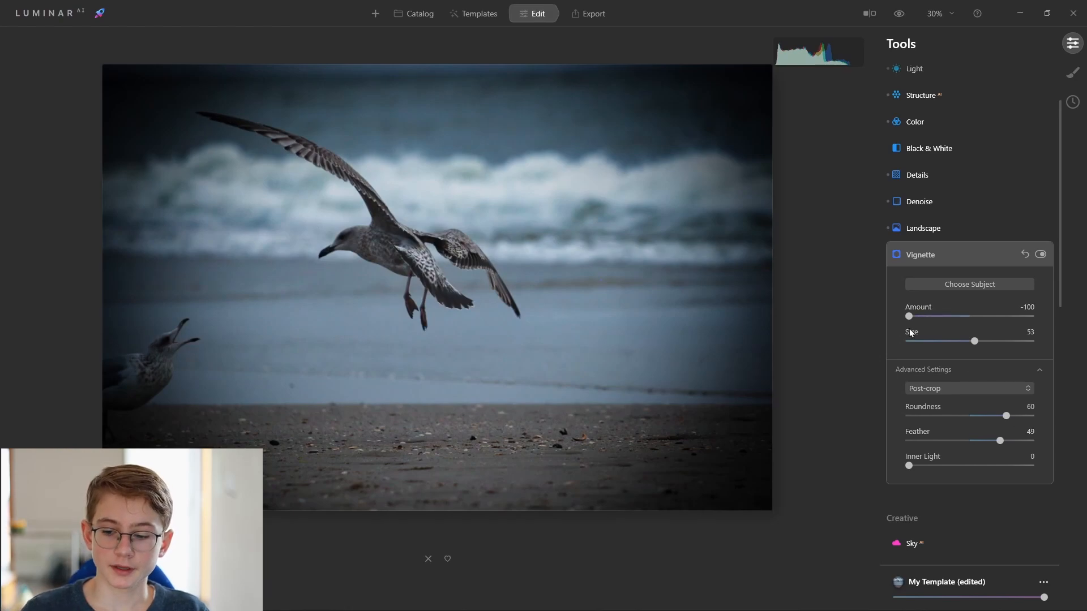
{"action": "left_click_drag", "start_coordinate": [908, 466], "coordinate": [972, 466]}
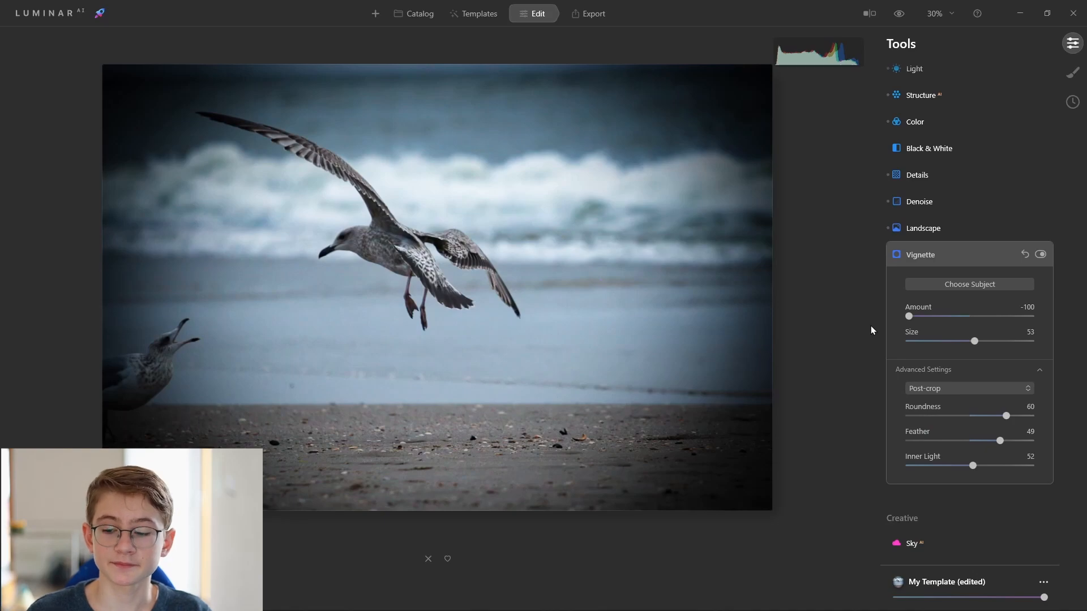
{"action": "left_click_drag", "start_coordinate": [909, 317], "coordinate": [935, 317]}
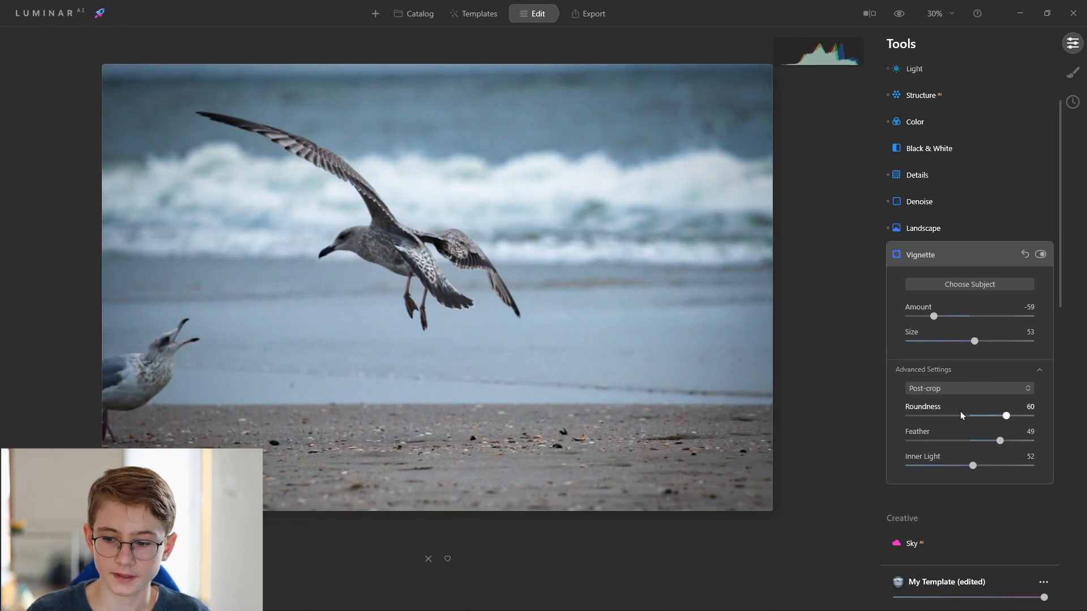
{"action": "left_click_drag", "start_coordinate": [972, 465], "coordinate": [943, 465]}
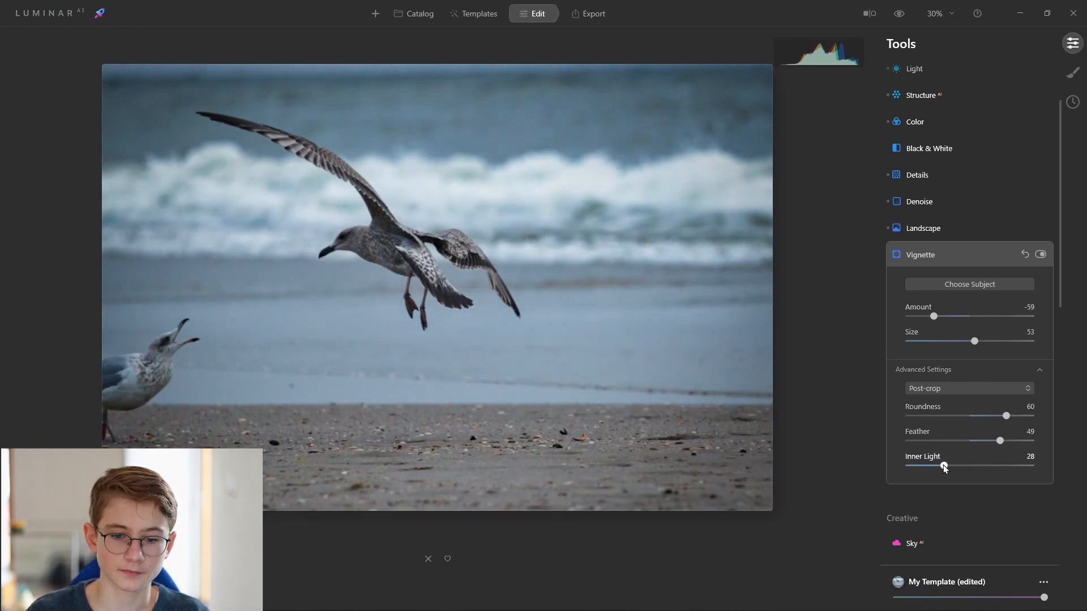
{"action": "left_click", "coordinate": [943, 257]}
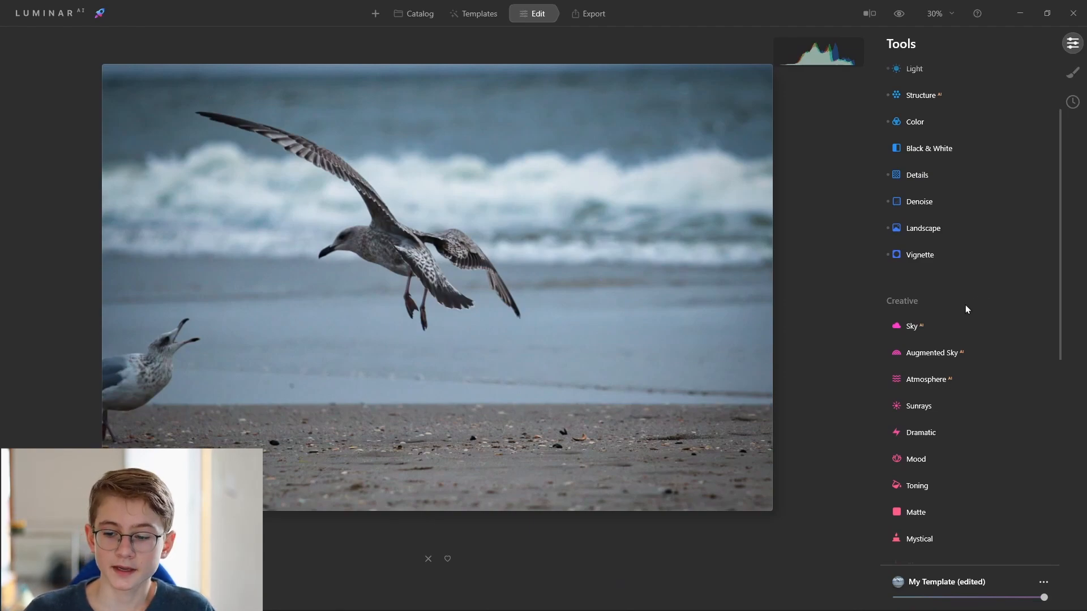
Open and close the Sky and Augmented Sky tools to examine their options.
{"action": "scroll", "coordinate": [934, 328], "scroll_direction": "down", "scroll_amount": 2}
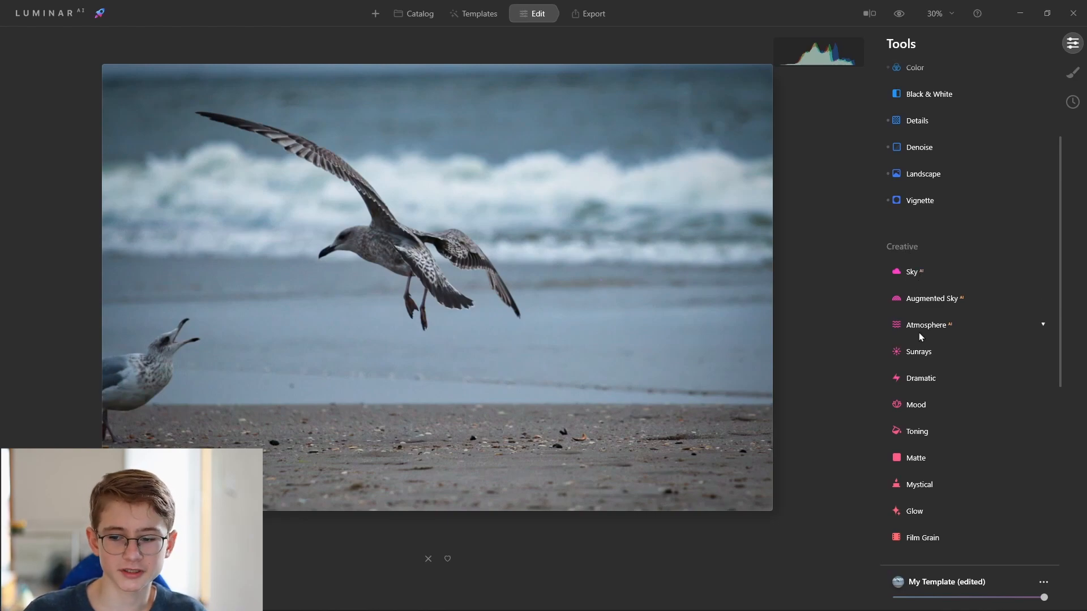
{"action": "left_click", "coordinate": [905, 273]}
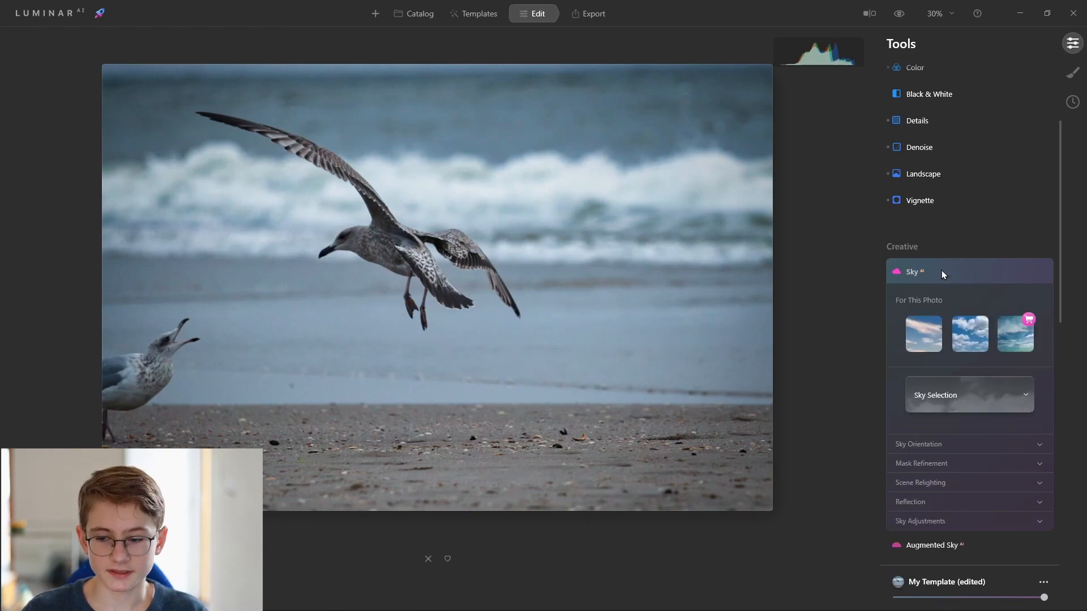
{"action": "left_click", "coordinate": [941, 271]}
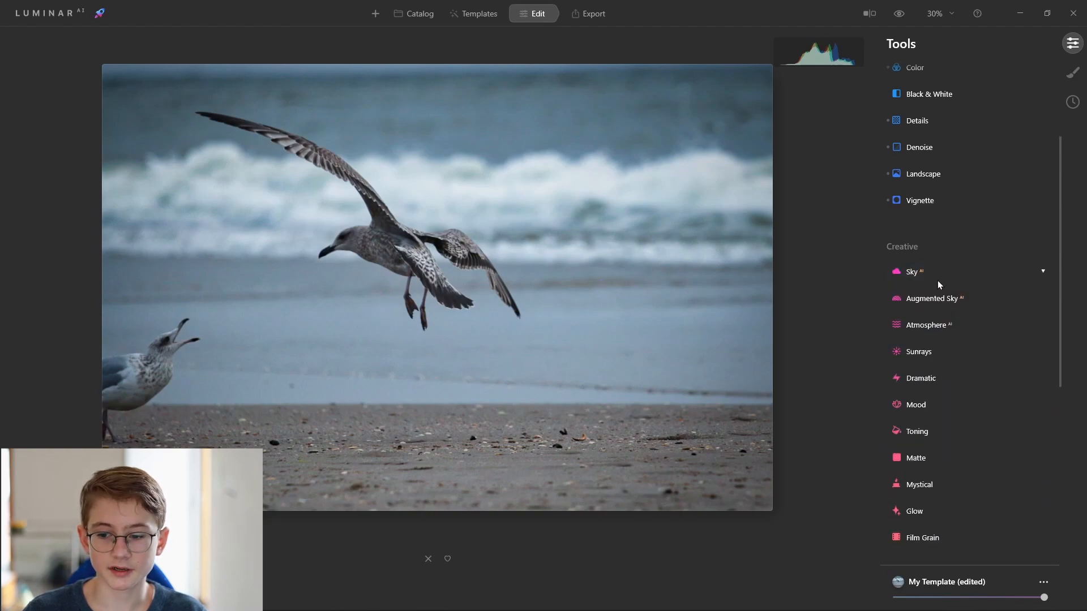
{"action": "left_click", "coordinate": [928, 298]}
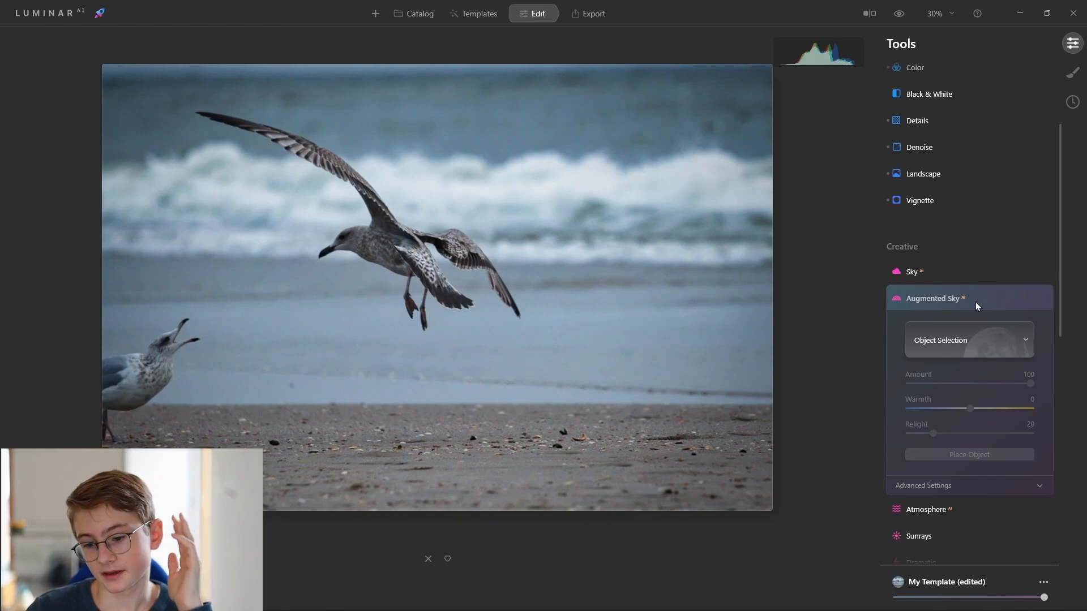
{"action": "left_click", "coordinate": [945, 301]}
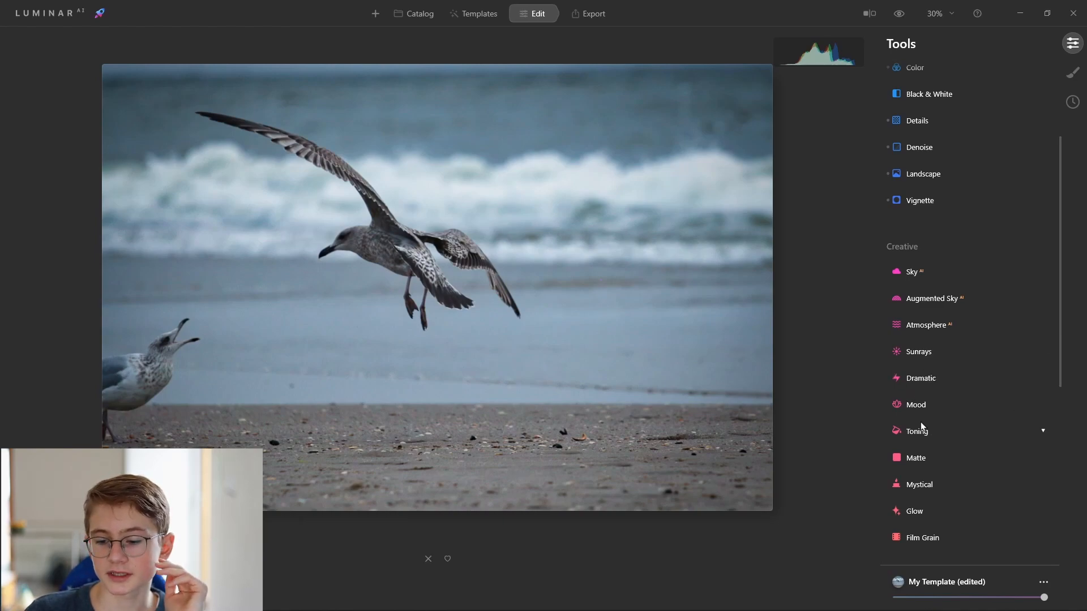
Open the Matte tool, set its Amount to 10, and collapse the panel.
{"action": "scroll", "coordinate": [917, 430], "scroll_direction": "down", "scroll_amount": 2}
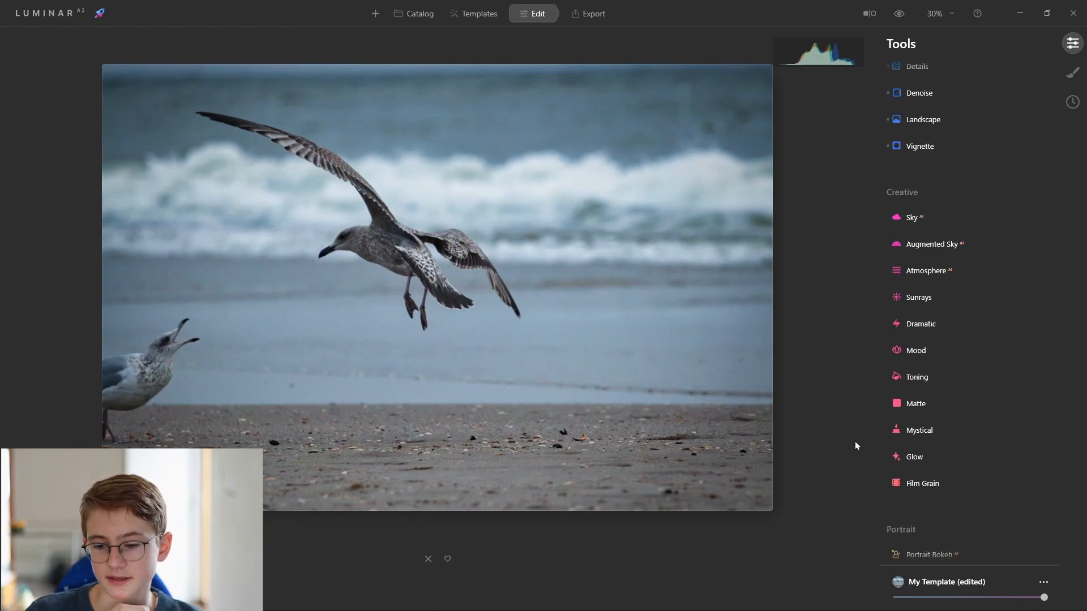
{"action": "left_click", "coordinate": [911, 405]}
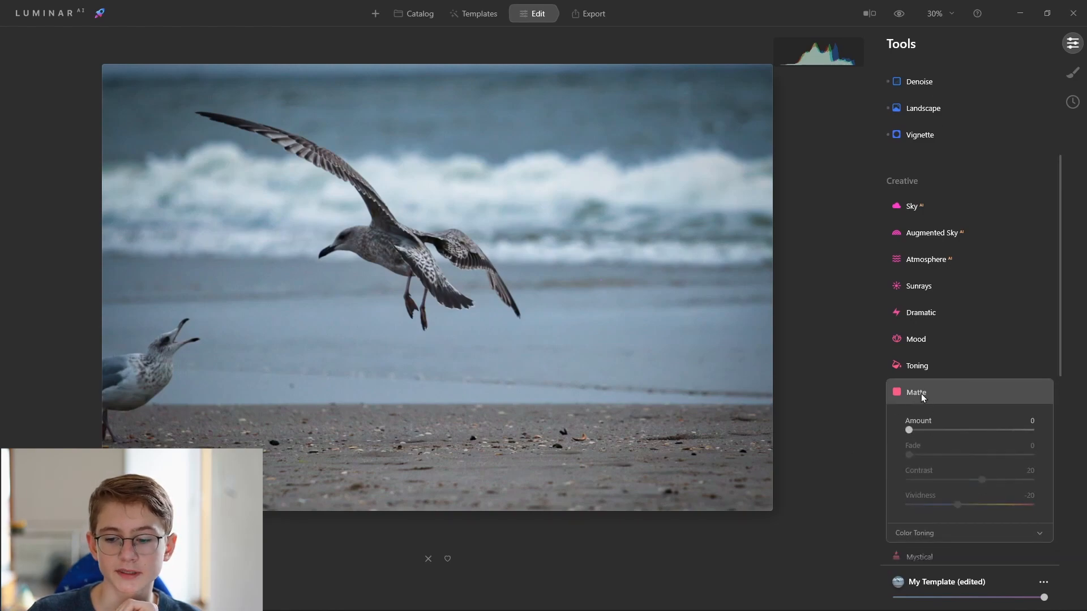
{"action": "scroll", "coordinate": [922, 397], "scroll_direction": "down", "scroll_amount": 1}
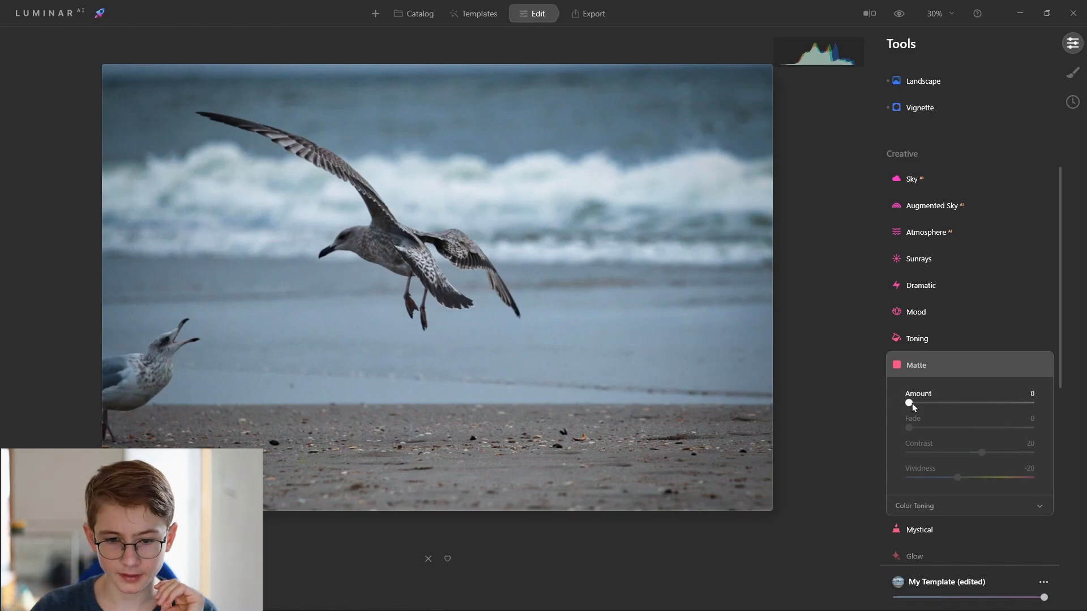
{"action": "left_click_drag", "start_coordinate": [911, 403], "coordinate": [1079, 424]}
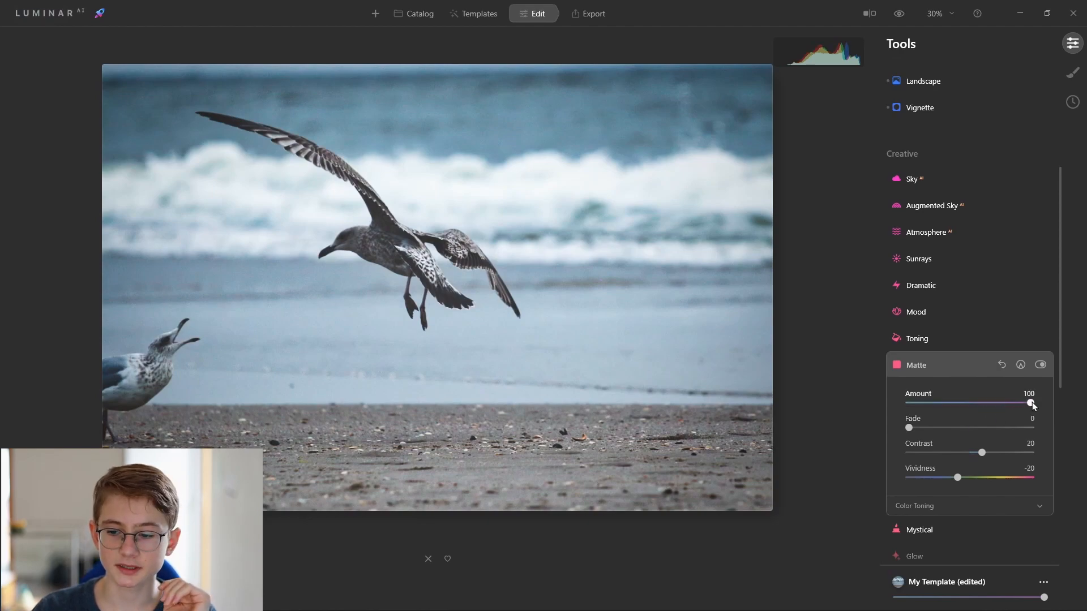
{"action": "left_click_drag", "start_coordinate": [1032, 402], "coordinate": [924, 409]}
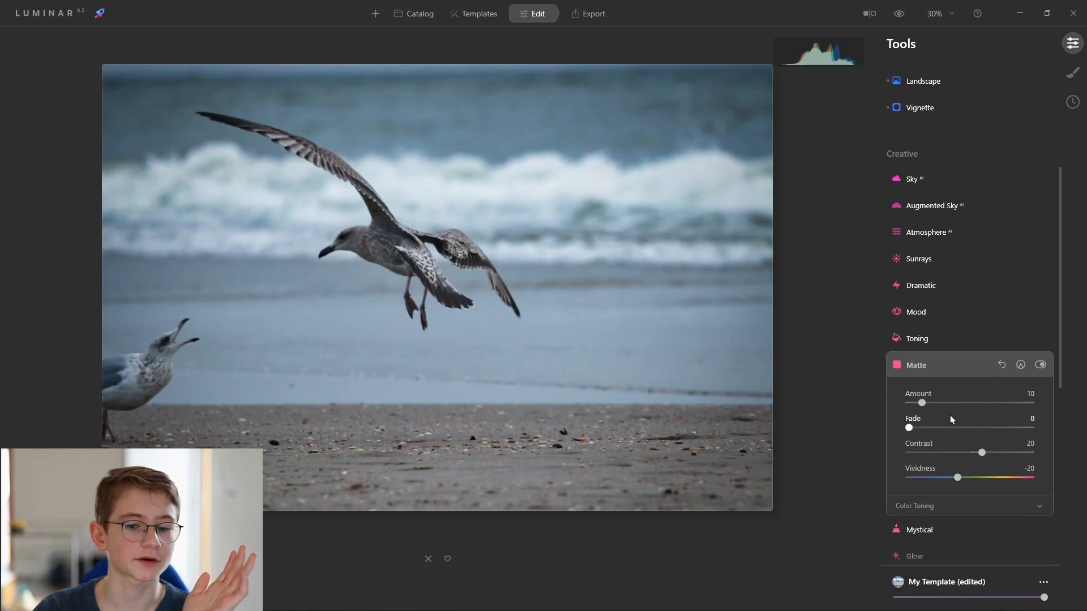
{"action": "left_click", "coordinate": [952, 369]}
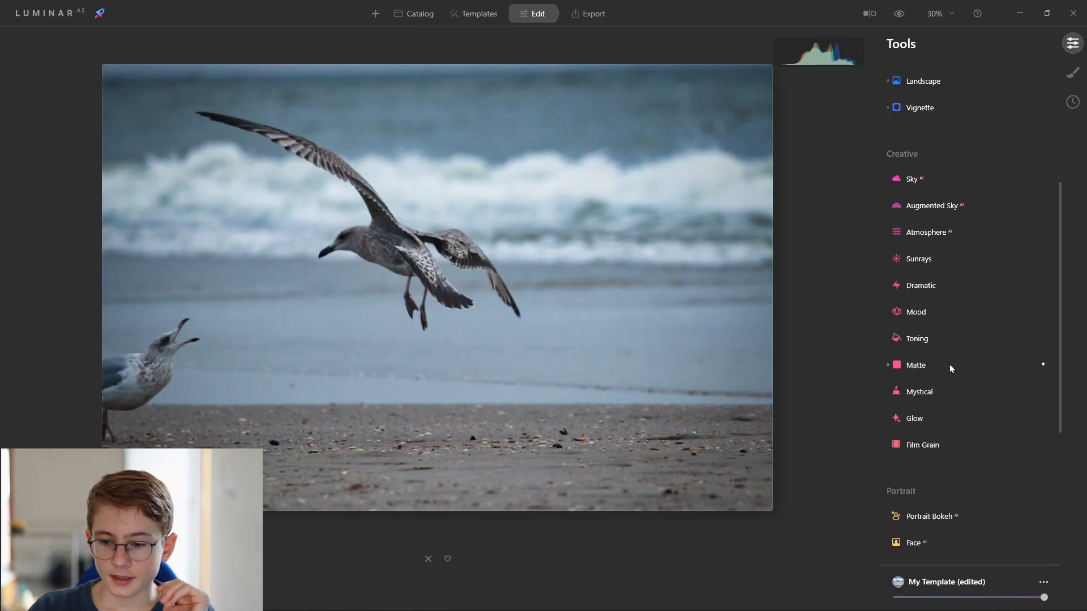
Try the Mystical effect at Amount 81, set it back to 0, and collapse the panel.
{"action": "left_click", "coordinate": [905, 395]}
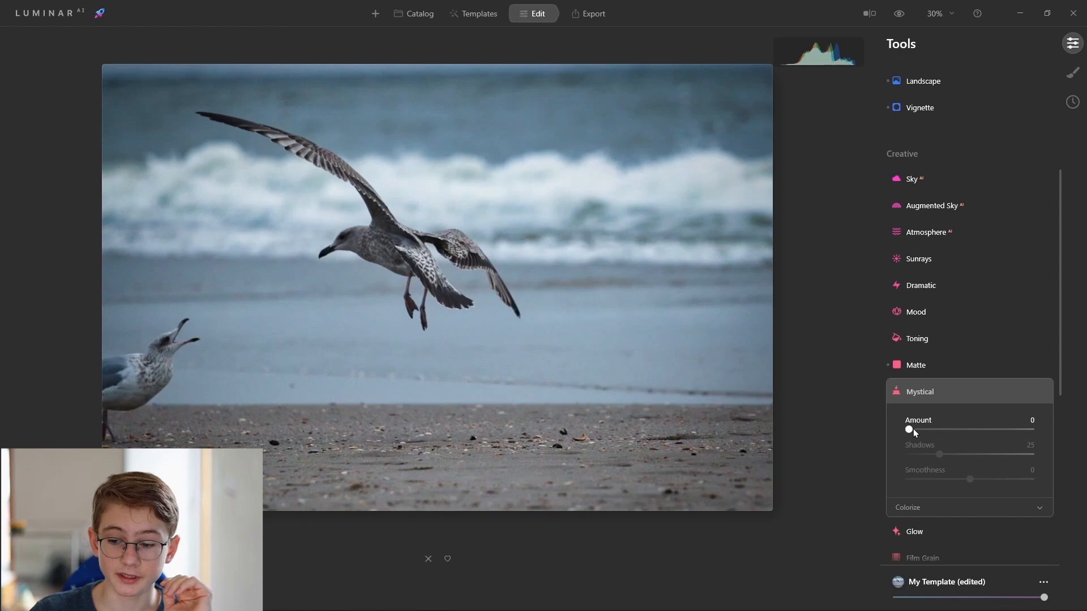
{"action": "left_click_drag", "start_coordinate": [912, 429], "coordinate": [981, 435]}
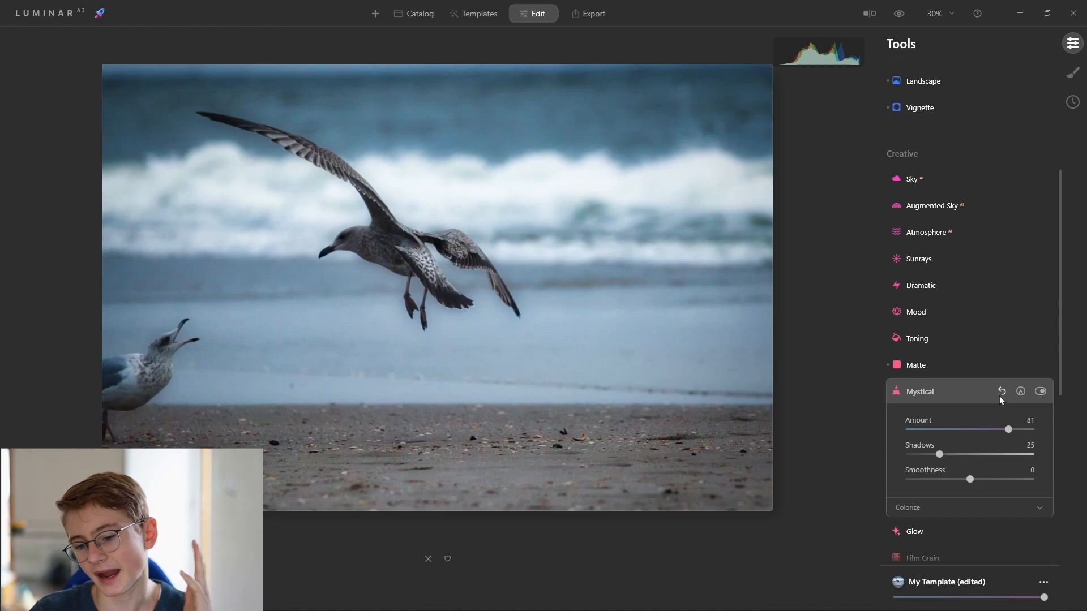
{"action": "left_click_drag", "start_coordinate": [1010, 429], "coordinate": [894, 432]}
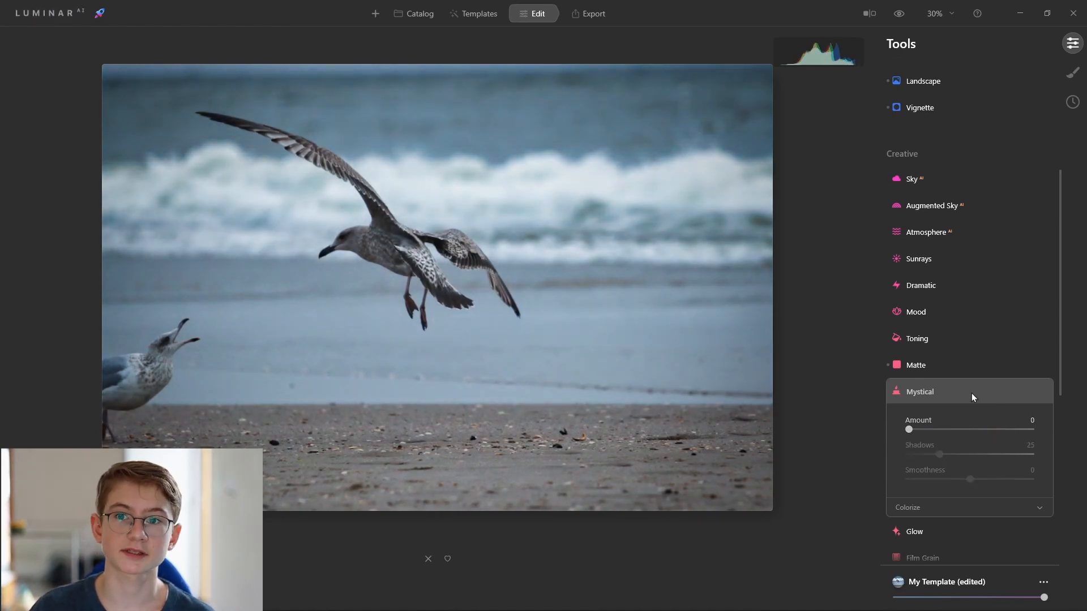
{"action": "left_click", "coordinate": [950, 391]}
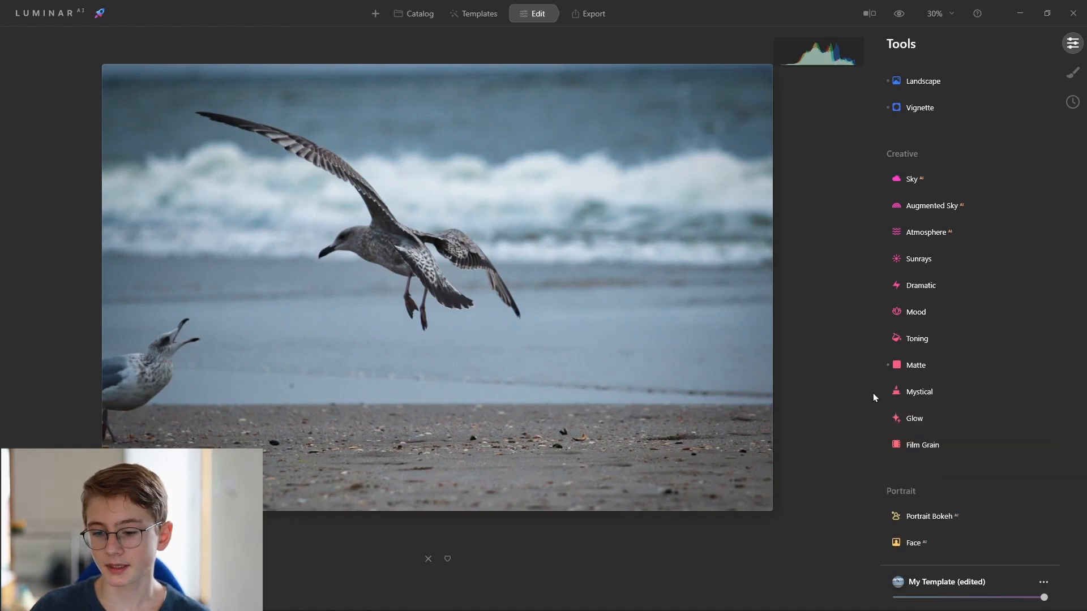
Open and close the Glow tool, then browse the tool list down to the Professional tools.
{"action": "left_click", "coordinate": [885, 424]}
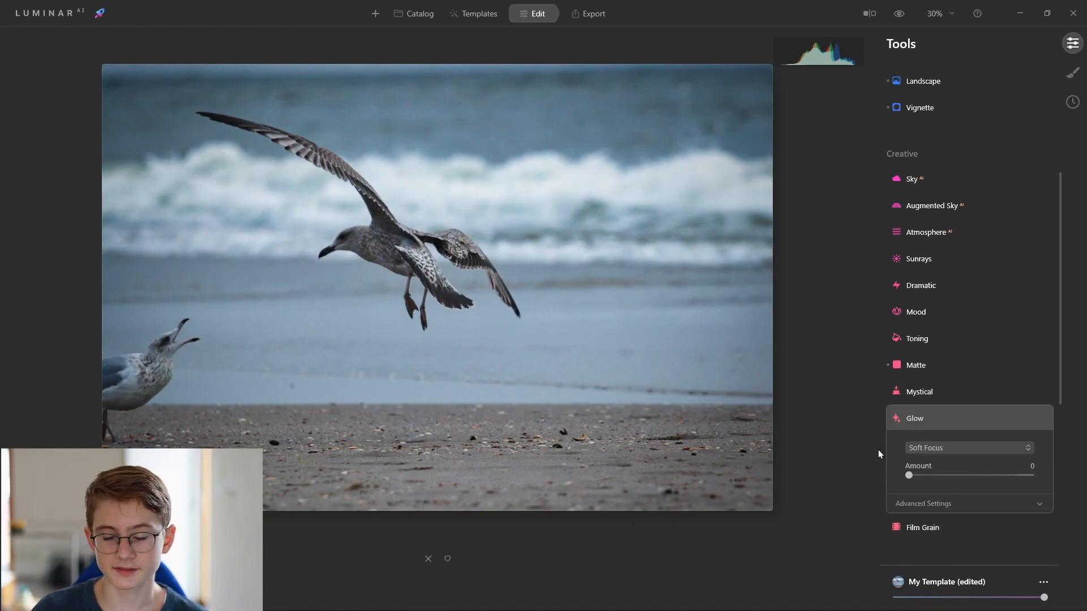
{"action": "left_click", "coordinate": [891, 418]}
{"action": "key", "text": "ctrl+minus"}
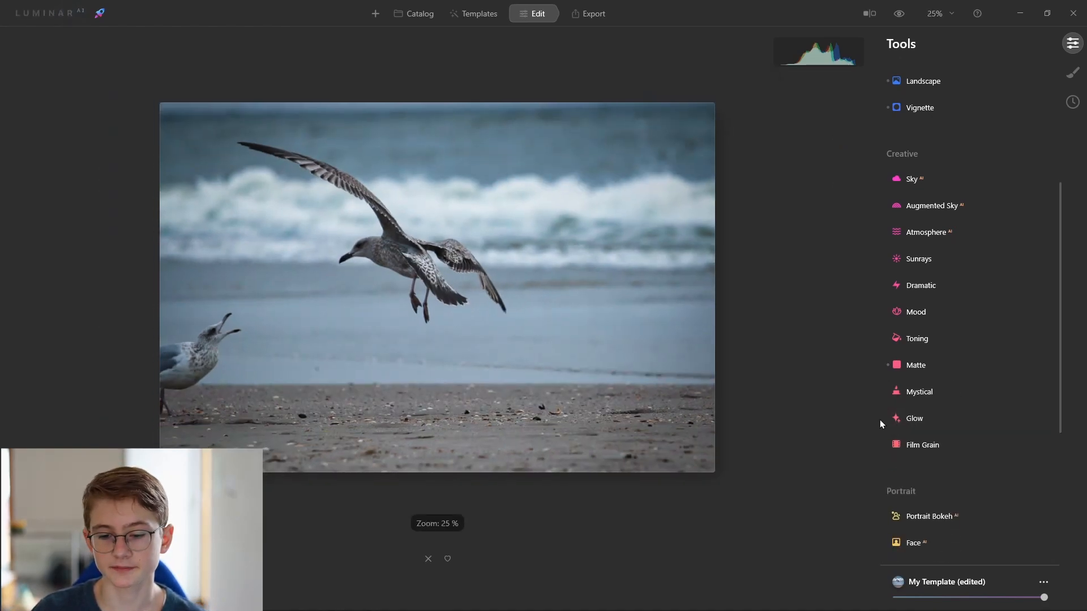
{"action": "scroll", "coordinate": [930, 409], "scroll_direction": "down", "scroll_amount": 4}
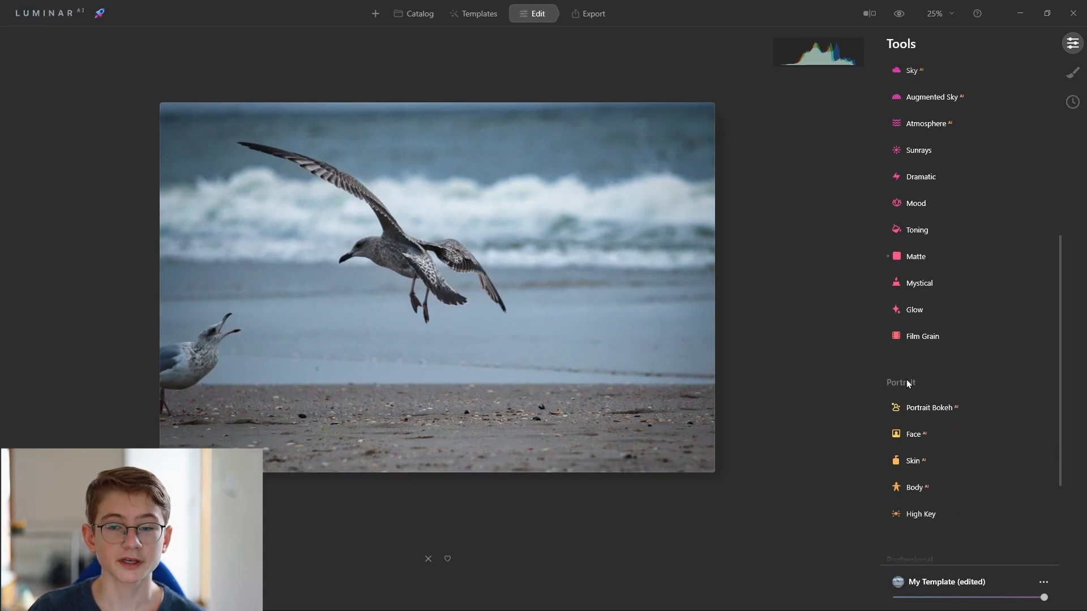
{"action": "scroll", "coordinate": [577, 342], "scroll_direction": "up", "scroll_amount": 1}
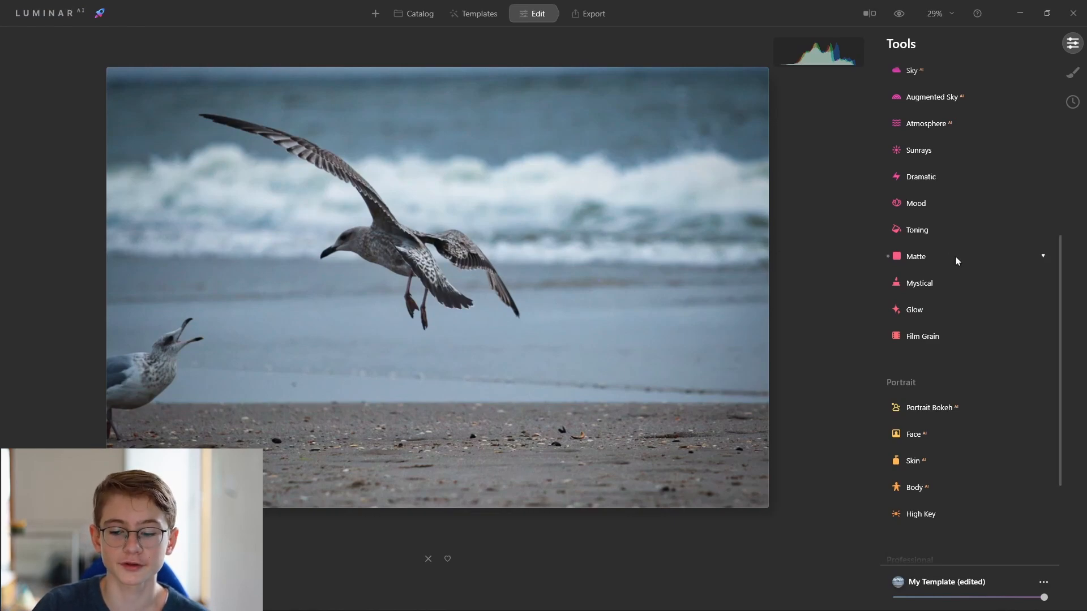
{"action": "scroll", "coordinate": [942, 275], "scroll_direction": "down", "scroll_amount": 3}
{"action": "scroll", "coordinate": [917, 345], "scroll_direction": "down", "scroll_amount": 2}
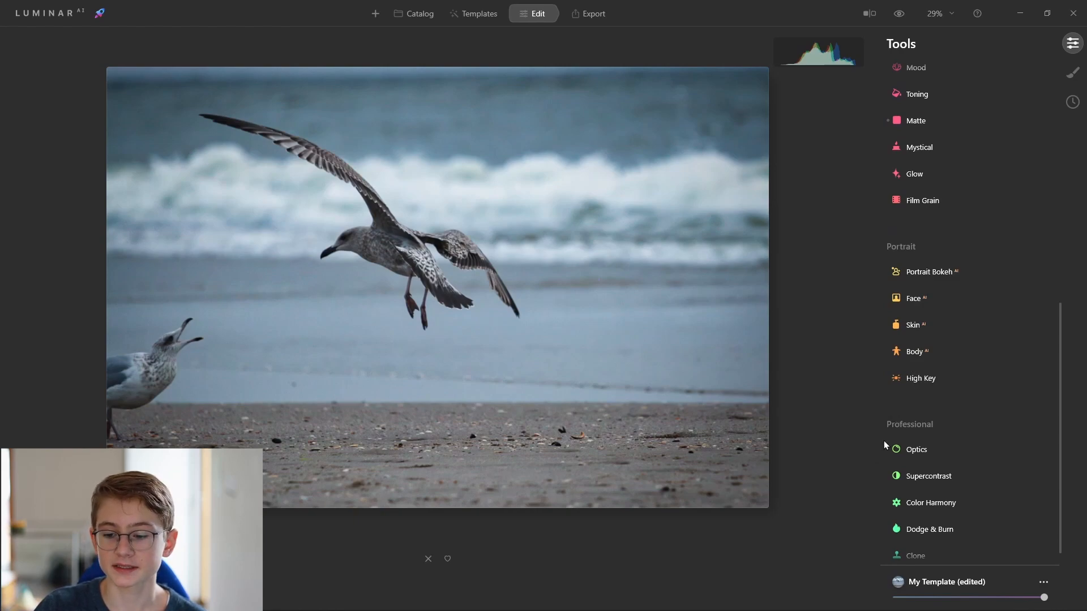
{"action": "scroll", "coordinate": [946, 426], "scroll_direction": "down", "scroll_amount": 1}
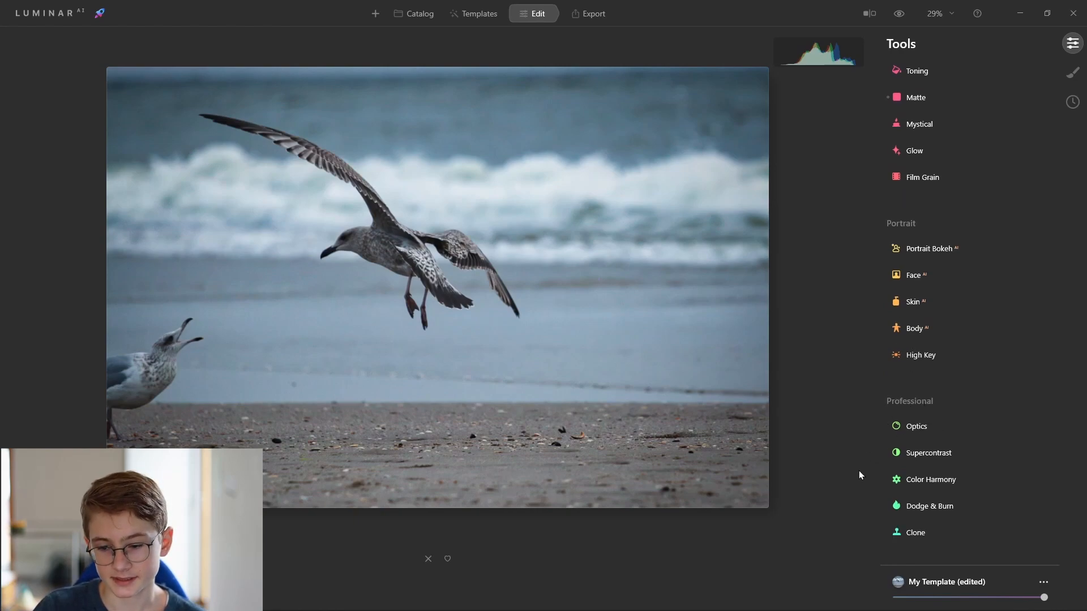
Open Supercontrast, set Highlights Contrast to 9 and Midtones Contrast to 16, and collapse the panel.
{"action": "left_click", "coordinate": [929, 454]}
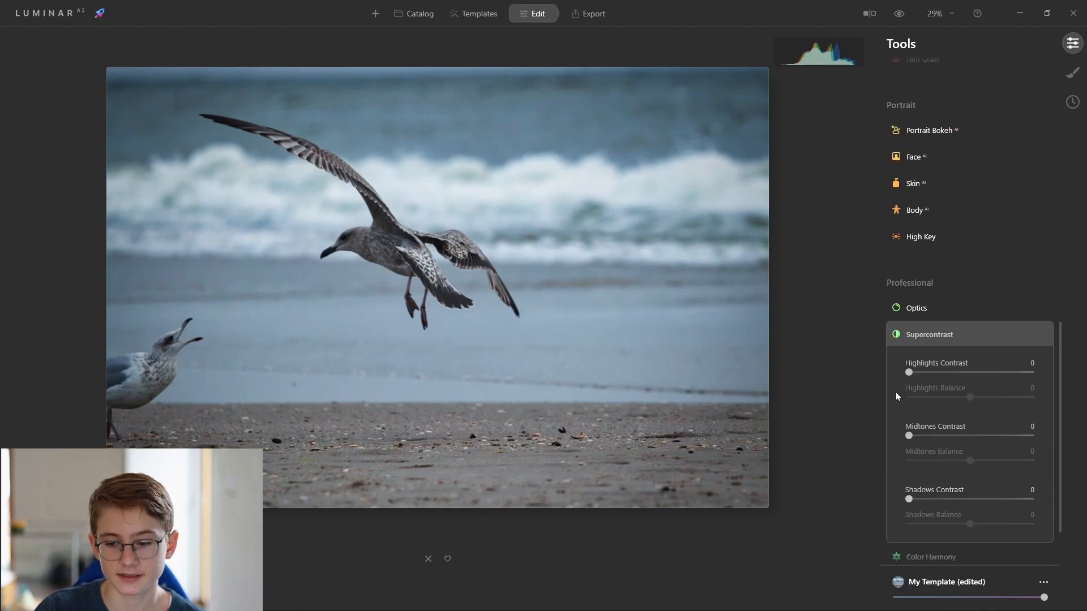
{"action": "left_click_drag", "start_coordinate": [915, 375], "coordinate": [921, 374]}
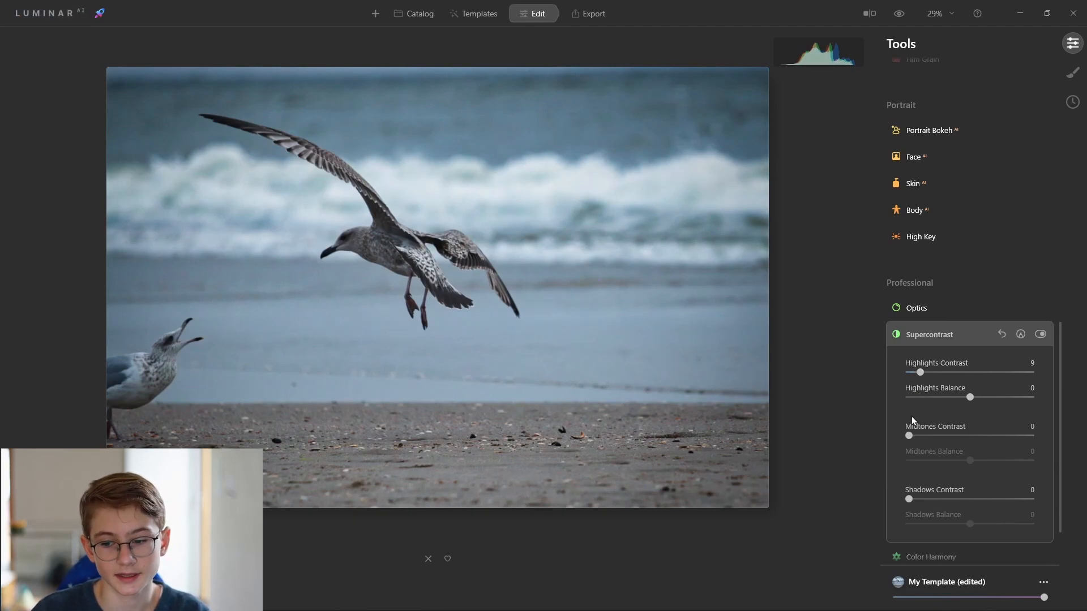
{"action": "left_click_drag", "start_coordinate": [909, 437], "coordinate": [933, 426]}
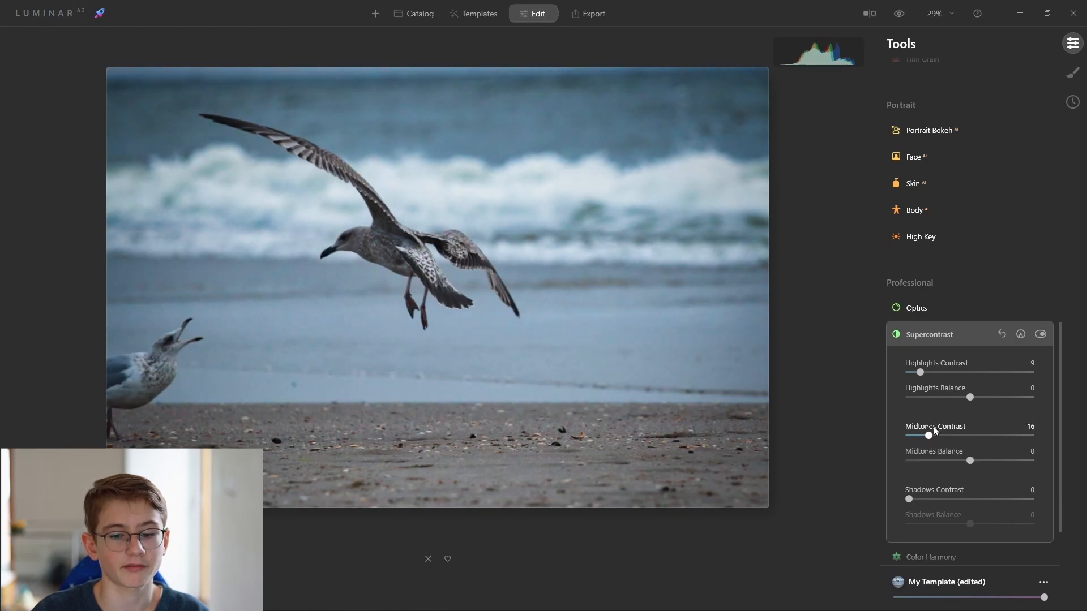
{"action": "left_click", "coordinate": [955, 338]}
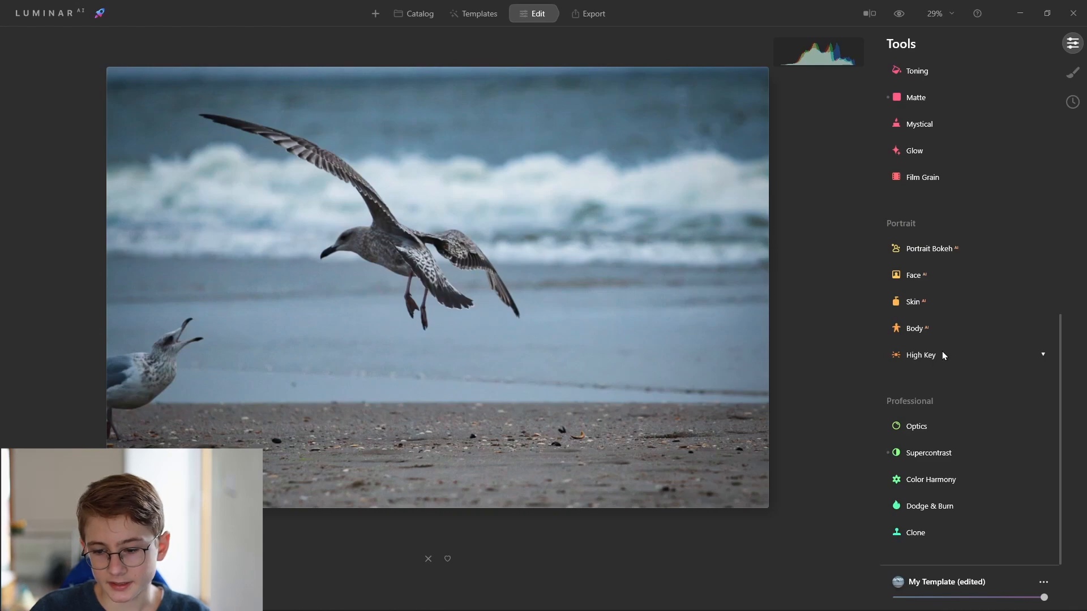
{"action": "scroll", "coordinate": [866, 492], "scroll_direction": "up", "scroll_amount": 2}
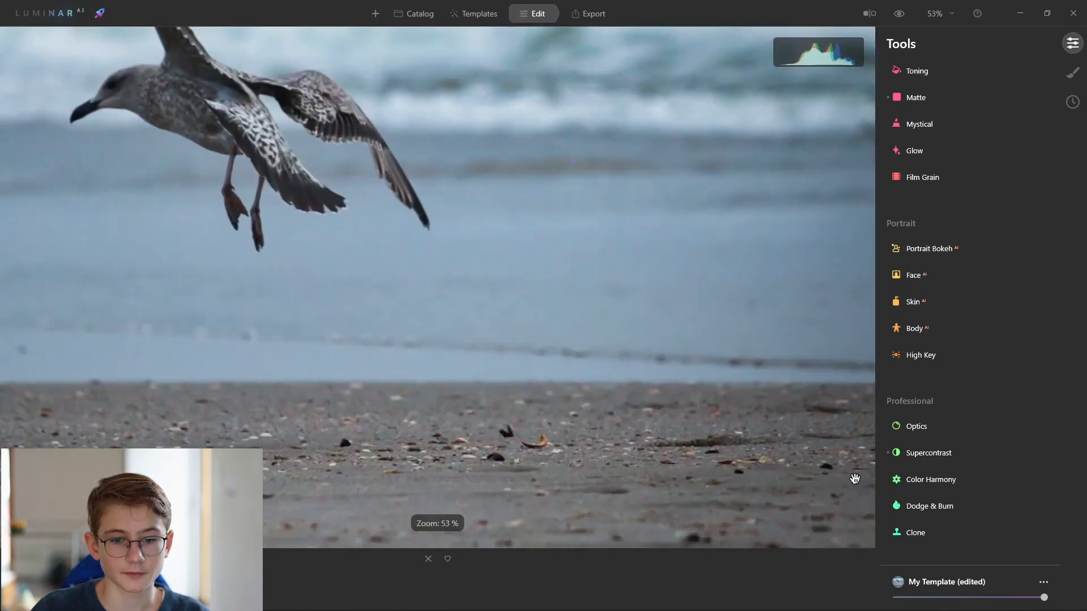
{"action": "scroll", "coordinate": [849, 479], "scroll_direction": "down", "scroll_amount": 2}
{"action": "scroll", "coordinate": [546, 375], "scroll_direction": "up", "scroll_amount": 1}
{"action": "scroll", "coordinate": [956, 250], "scroll_direction": "up", "scroll_amount": 3}
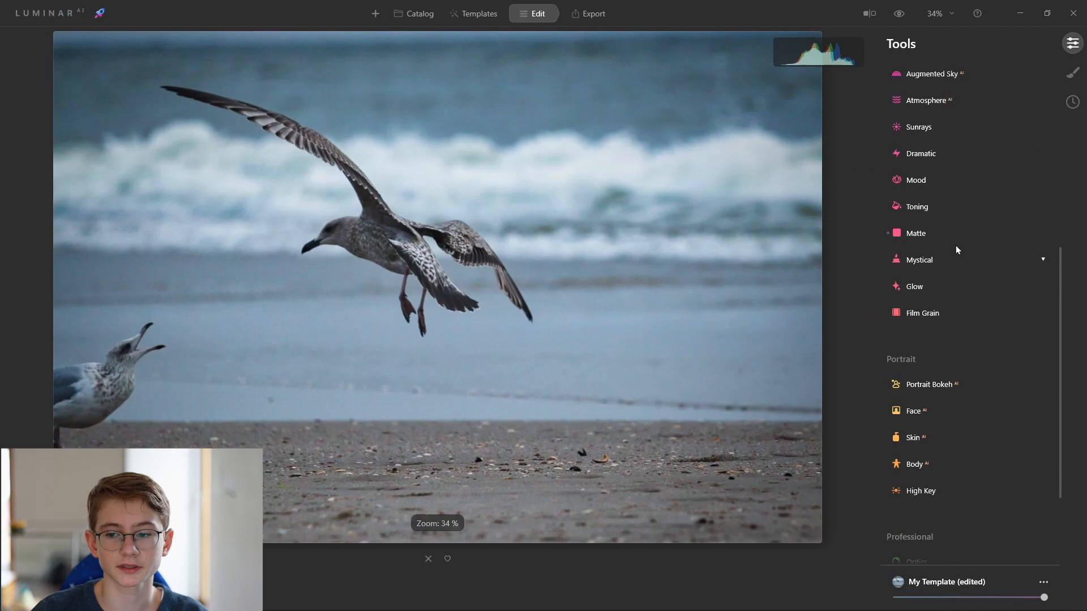
Compare the edited photo with the original by toggling the before/after preview several times.
{"action": "scroll", "coordinate": [905, 147], "scroll_direction": "up", "scroll_amount": 4}
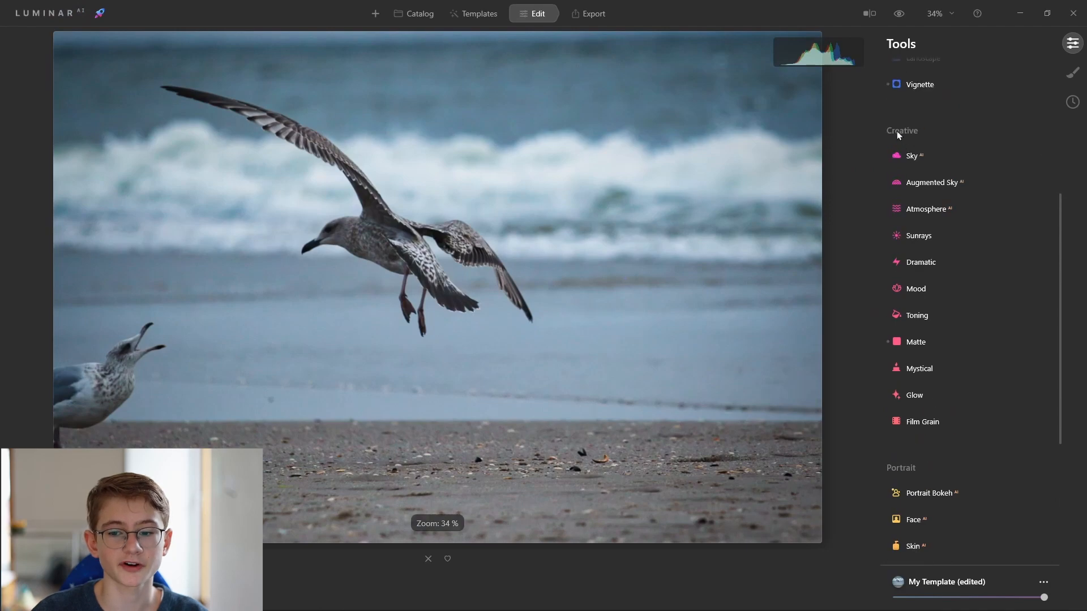
{"action": "left_click", "coordinate": [899, 14]}
{"action": "left_click", "coordinate": [899, 14]}
{"action": "left_click", "coordinate": [900, 13]}
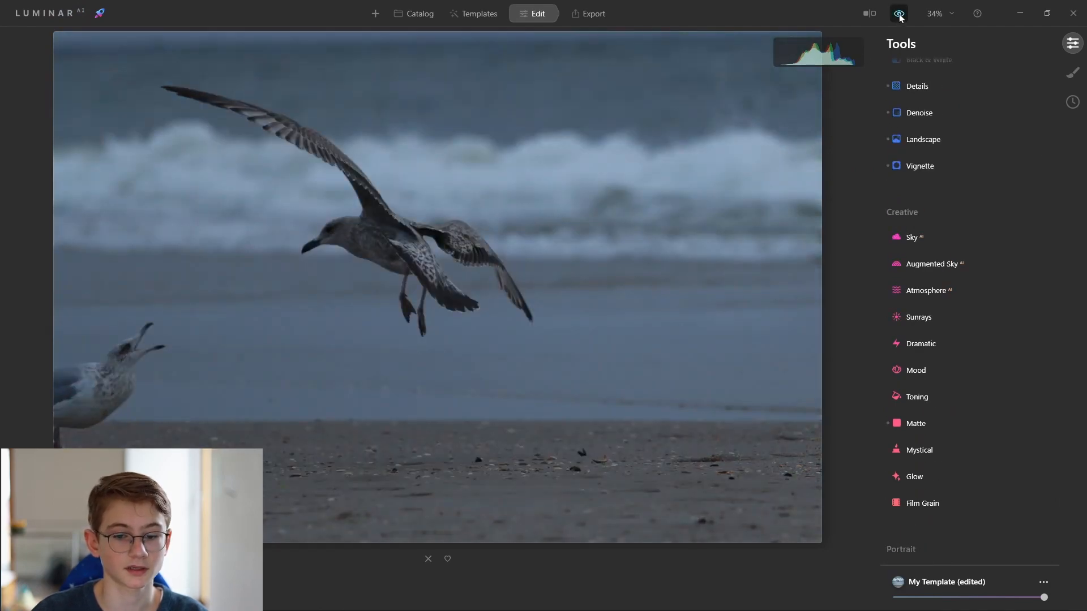
{"action": "left_click", "coordinate": [899, 14]}
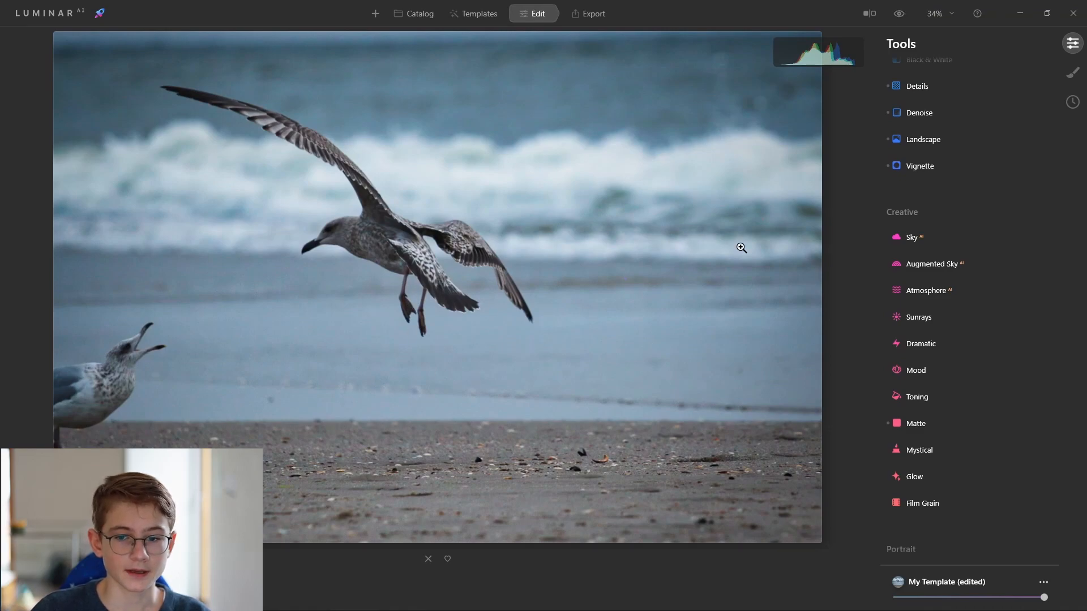
Open Save to Disk export and set the location to the 21_08_14_Holland folder under 2. Photos edited\2021\1. Natur & Tiere.
{"action": "left_click", "coordinate": [603, 21]}
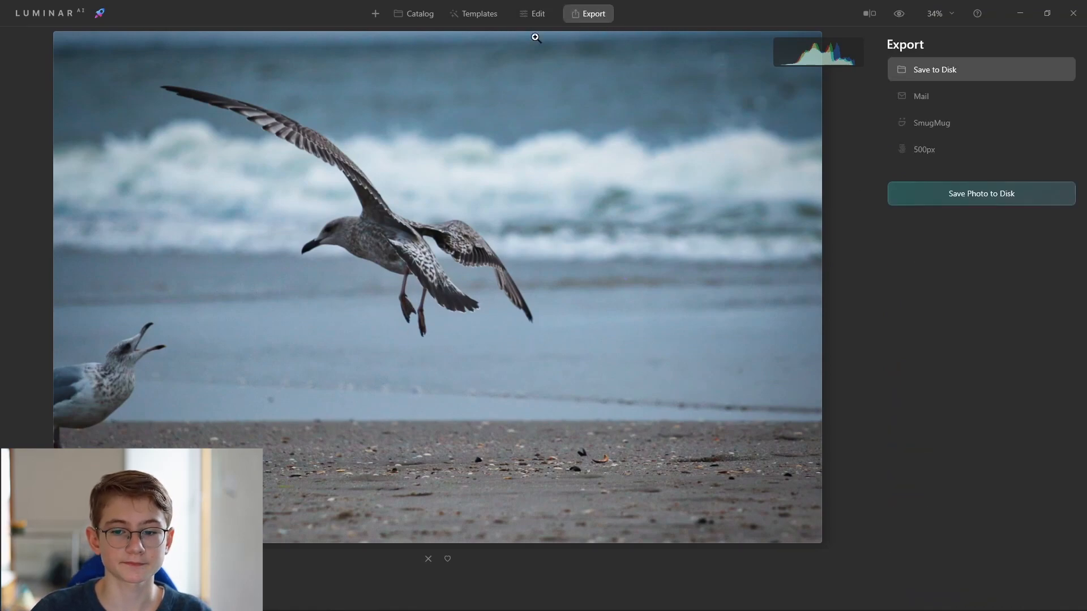
{"action": "left_click", "coordinate": [949, 197]}
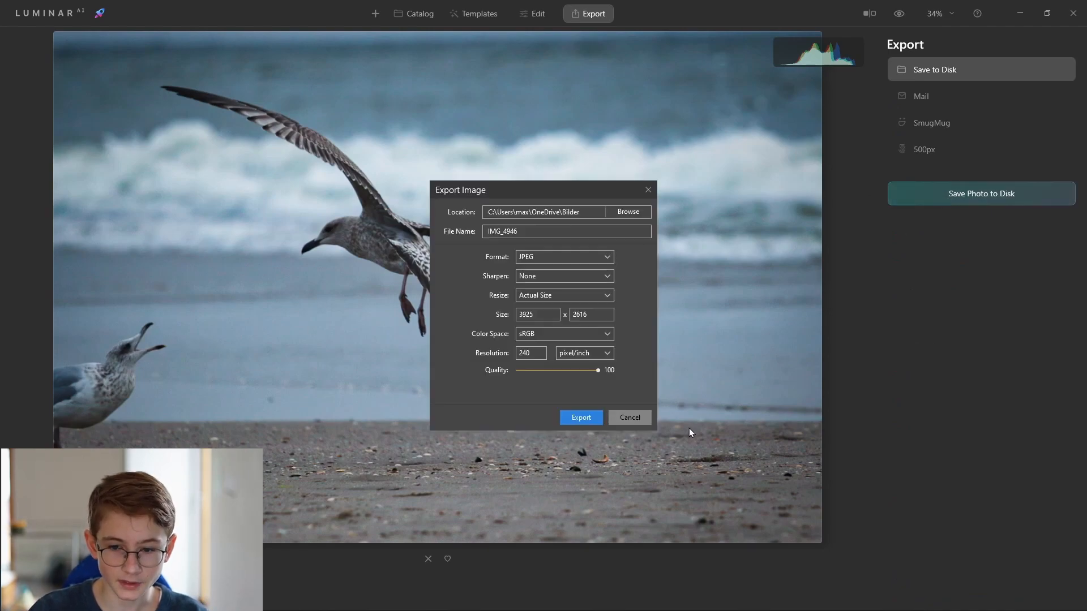
{"action": "left_click", "coordinate": [625, 212]}
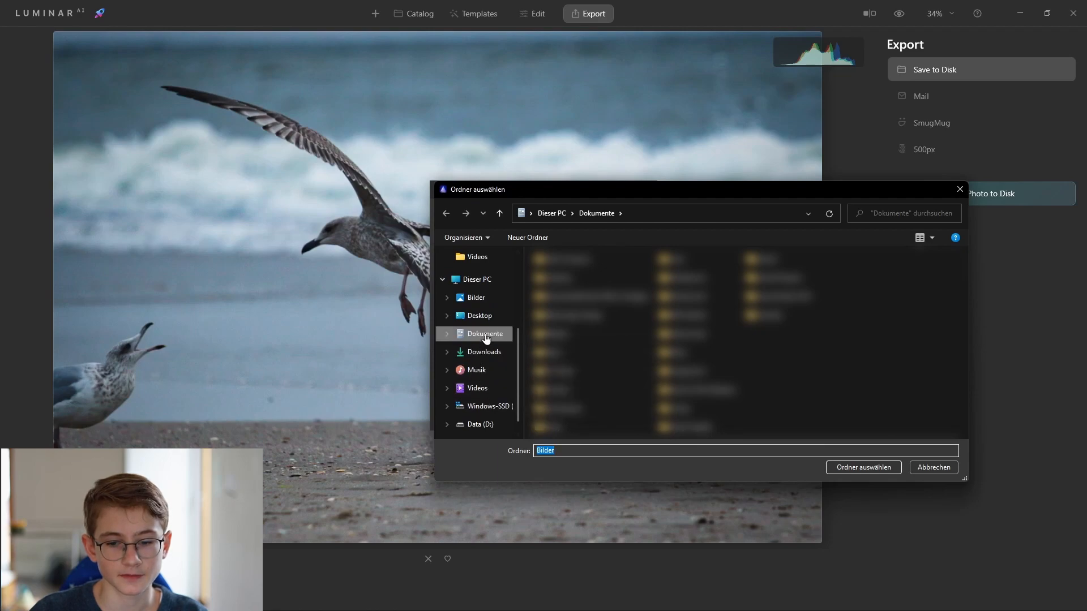
{"action": "scroll", "coordinate": [472, 266], "scroll_direction": "up", "scroll_amount": 1}
{"action": "scroll", "coordinate": [473, 265], "scroll_direction": "up", "scroll_amount": 1}
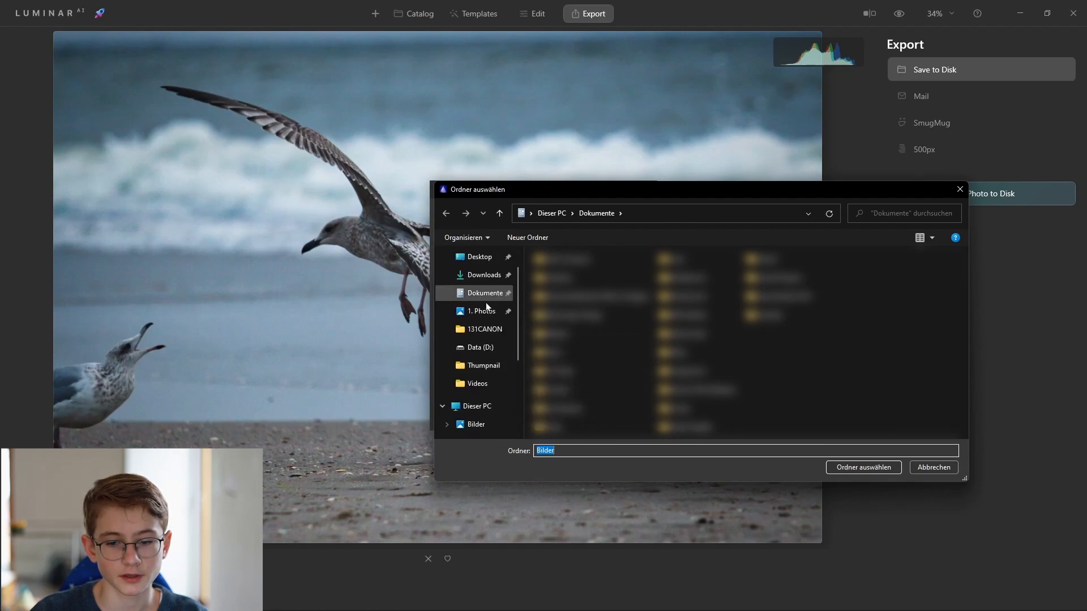
{"action": "left_click", "coordinate": [478, 310]}
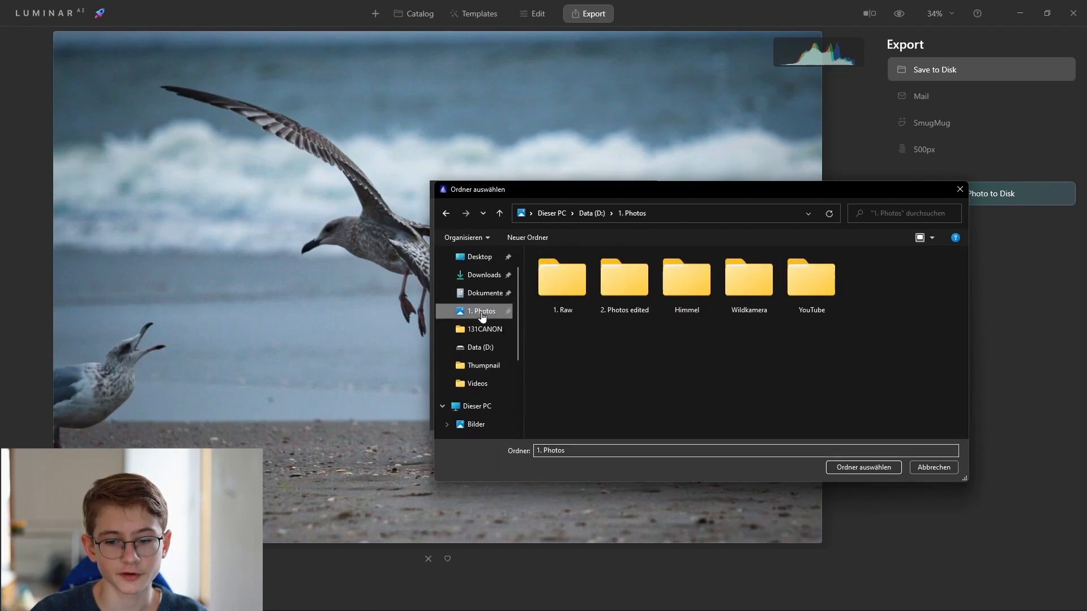
{"action": "double_click", "coordinate": [629, 297]}
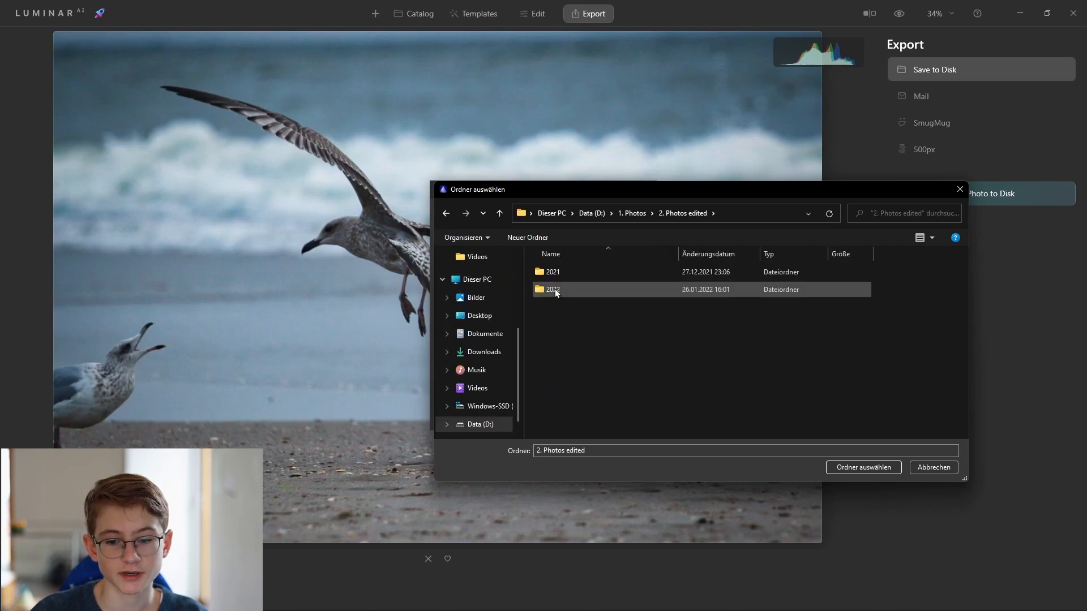
{"action": "double_click", "coordinate": [555, 274]}
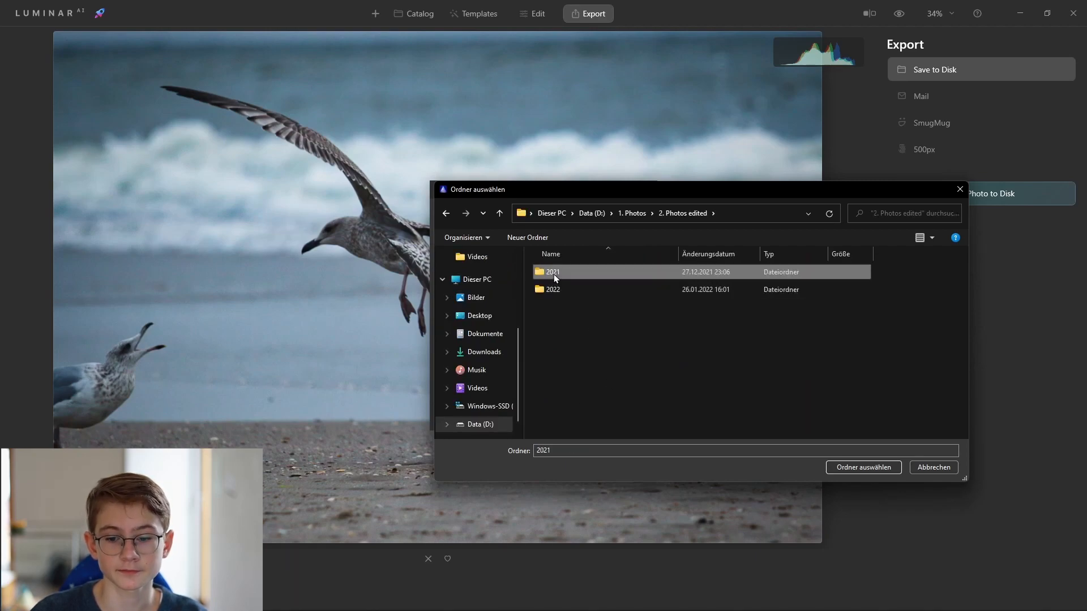
{"action": "double_click", "coordinate": [564, 274]}
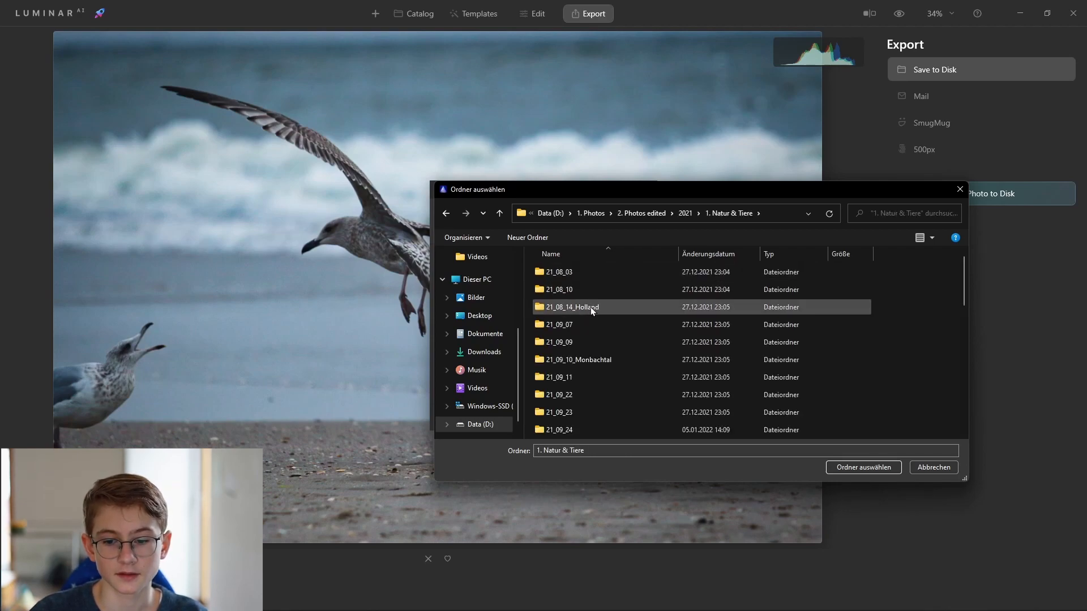
{"action": "double_click", "coordinate": [589, 307]}
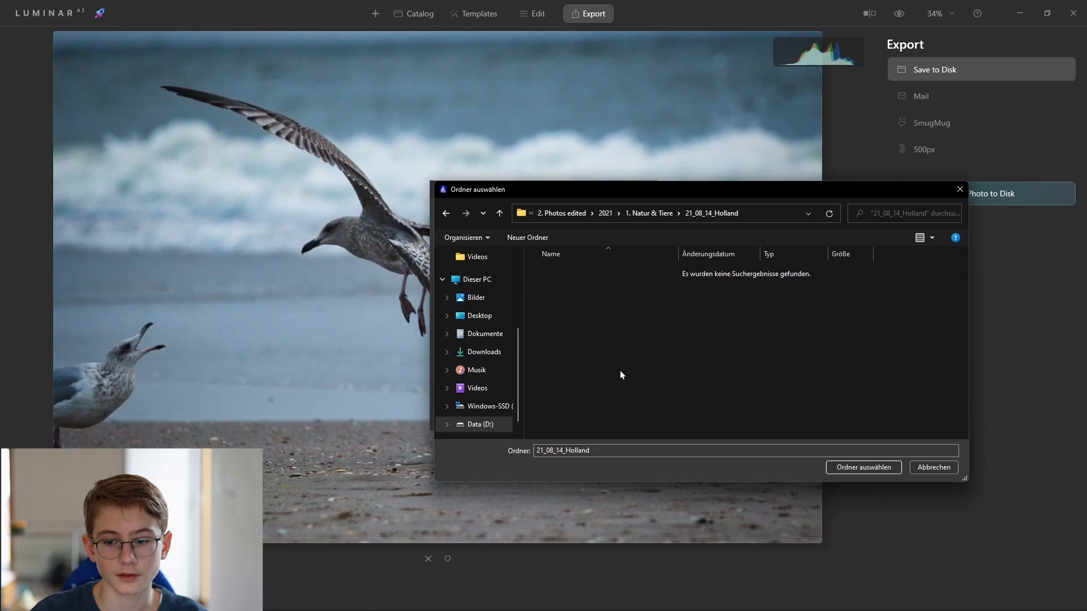
{"action": "left_click", "coordinate": [849, 467]}
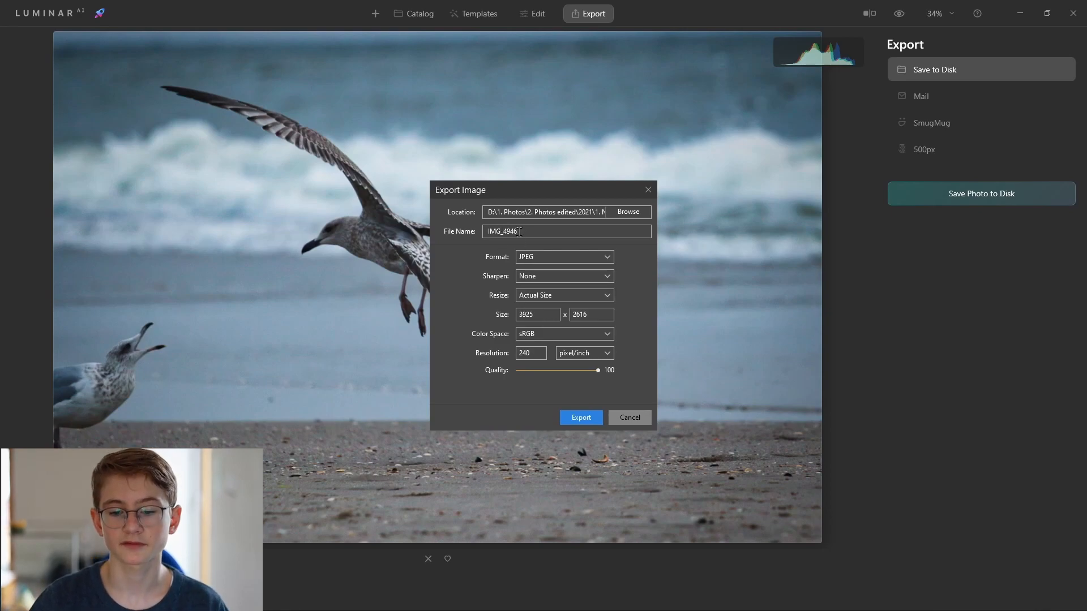
Export the photo as a JPEG named IMG_4946 at full quality.
{"action": "left_click_drag", "start_coordinate": [521, 232], "coordinate": [472, 234]}
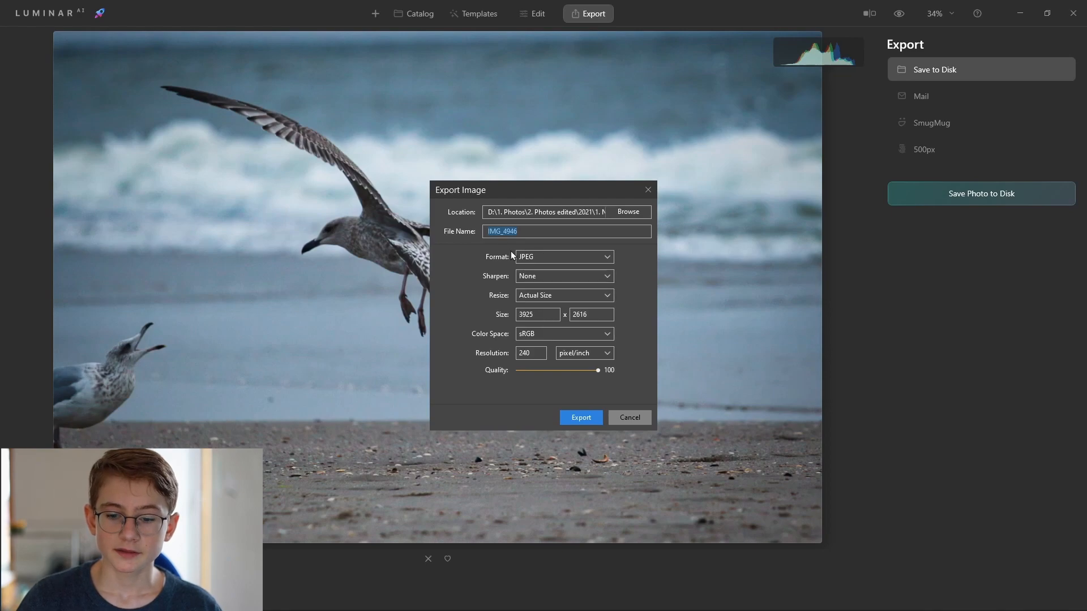
{"action": "left_click", "coordinate": [534, 259]}
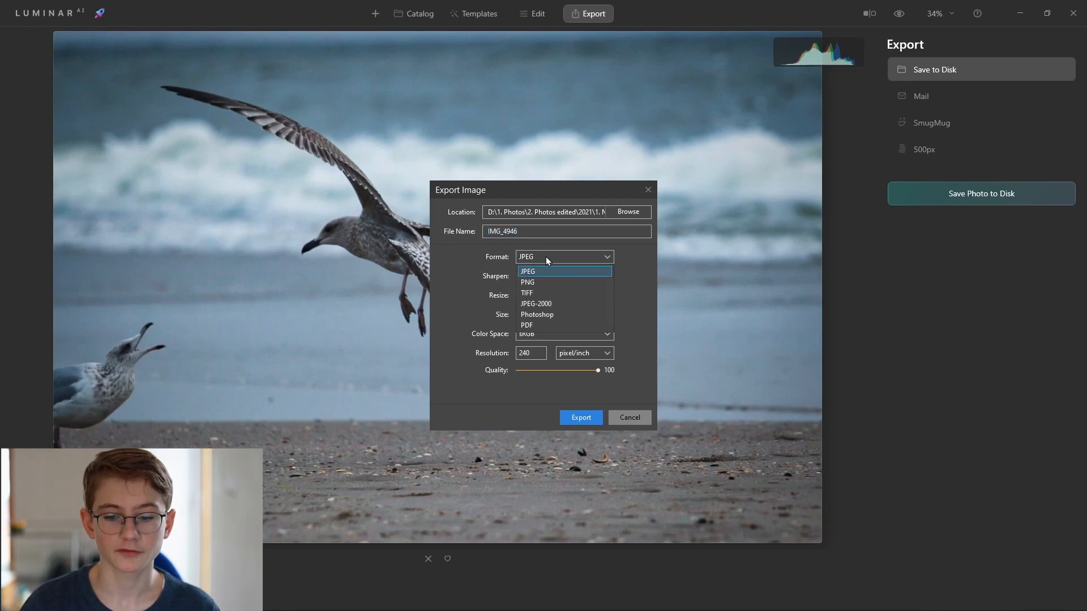
{"action": "left_click", "coordinate": [545, 258]}
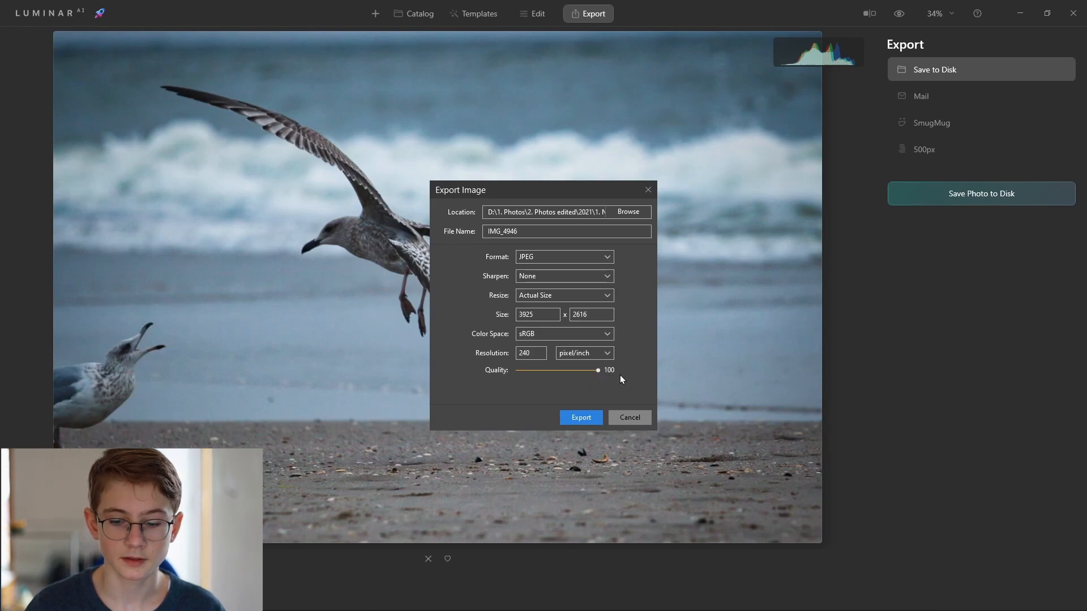
{"action": "left_click", "coordinate": [580, 421]}
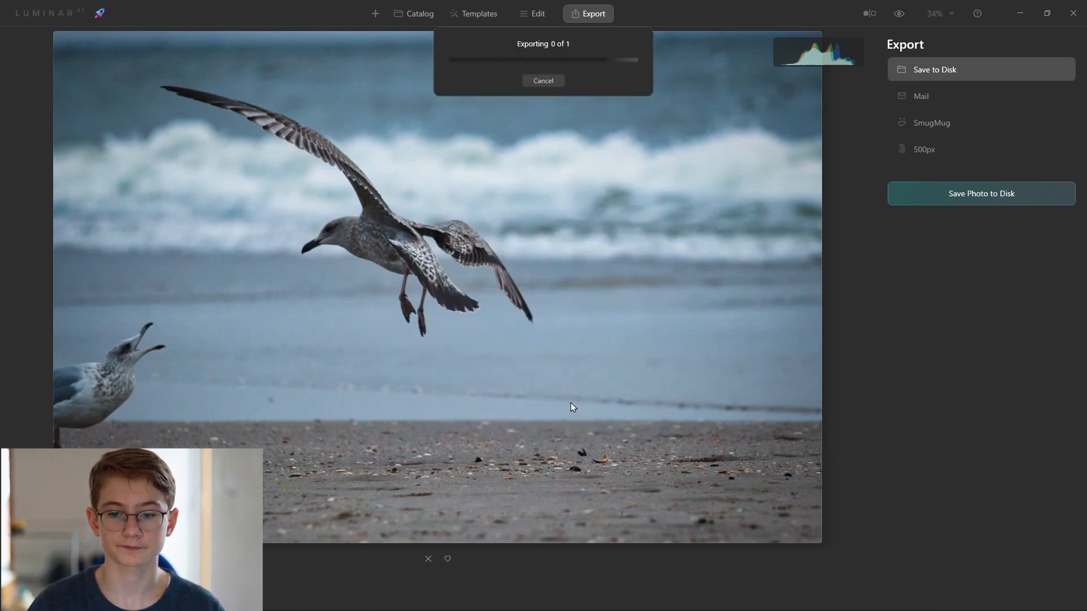